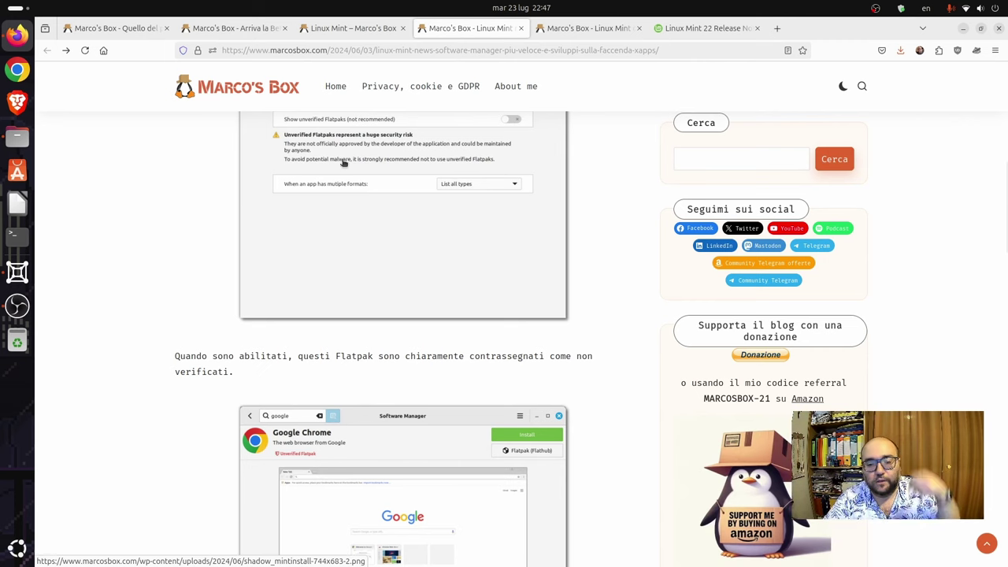
Step: Scroll through the open Marco's Box article about Linux Mint
{"action": "scroll", "coordinate": [323, 283], "scroll_direction": "down", "scroll_amount": 3}
{"action": "scroll", "coordinate": [268, 267], "scroll_direction": "down", "scroll_amount": 2}
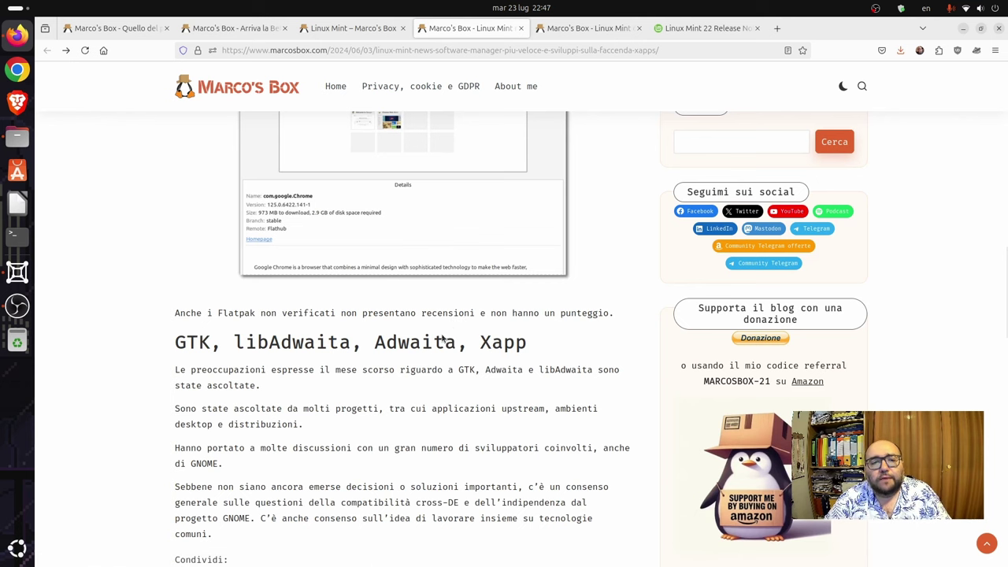
{"action": "scroll", "coordinate": [446, 341], "scroll_direction": "up", "scroll_amount": 5}
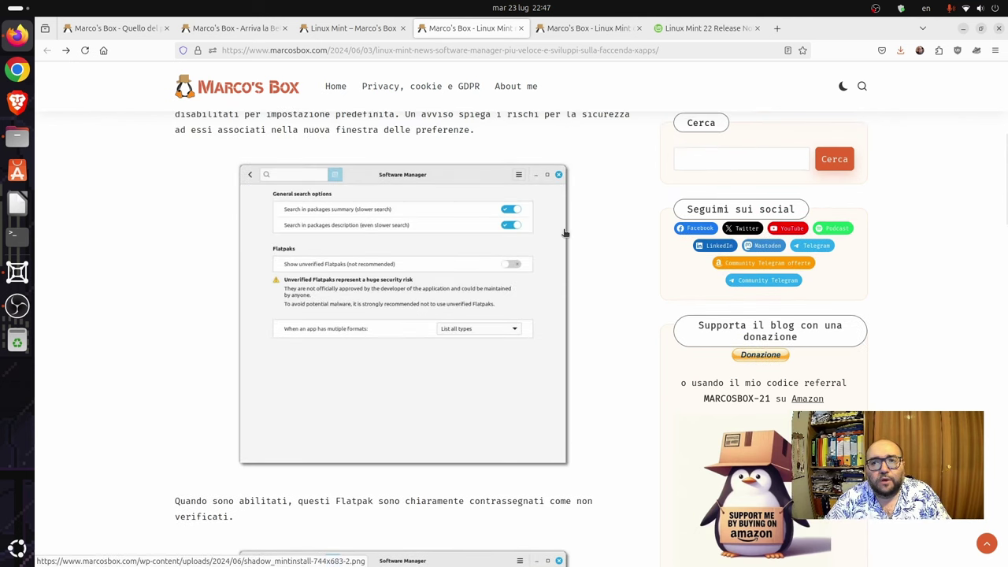
{"action": "scroll", "coordinate": [594, 231], "scroll_direction": "up", "scroll_amount": 5}
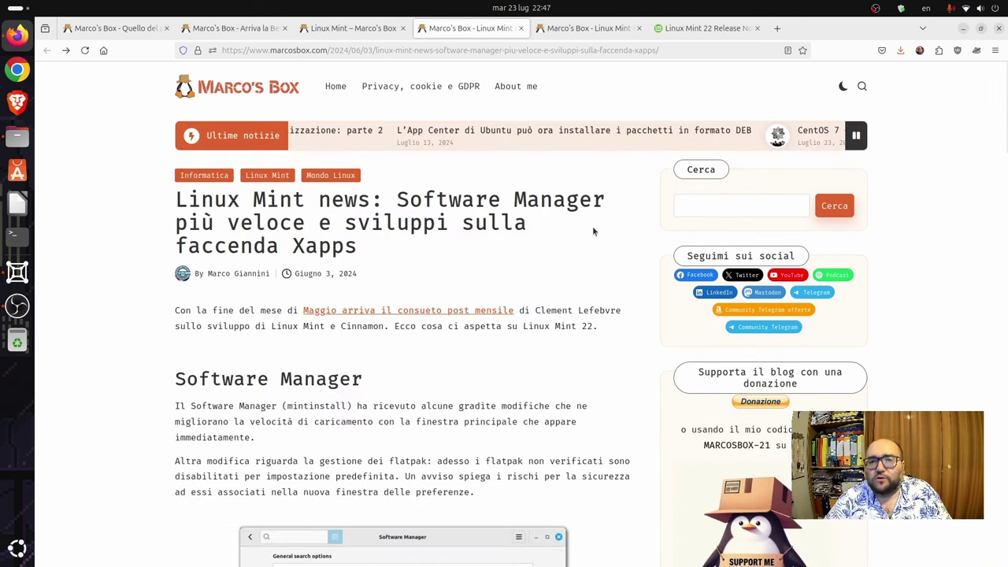
Step: Read the post on GTK4 and unverified Flatpaks, then move to the Linux Mint 22 release notes
{"action": "left_click", "coordinate": [617, 28]}
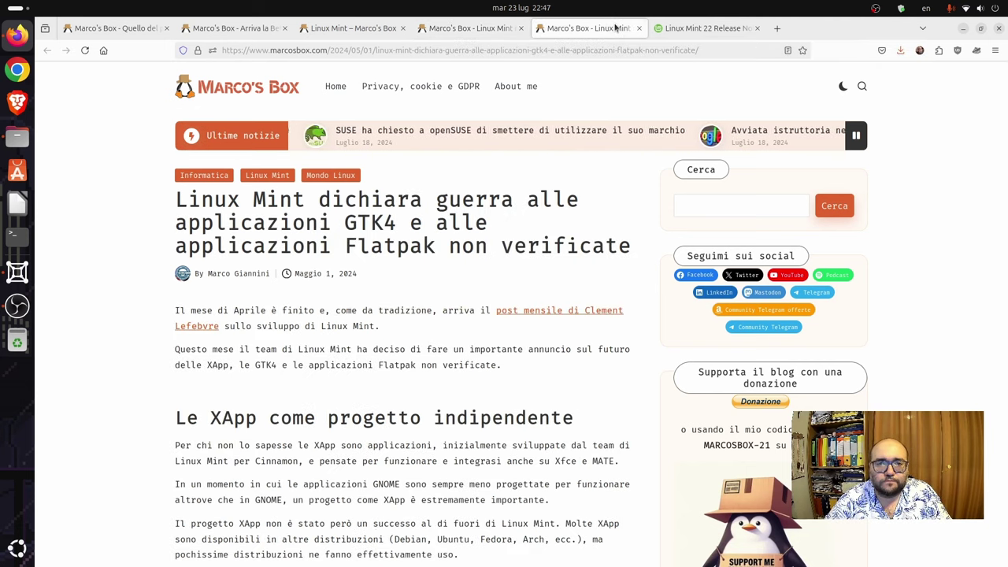
{"action": "scroll", "coordinate": [555, 175], "scroll_direction": "down", "scroll_amount": 7}
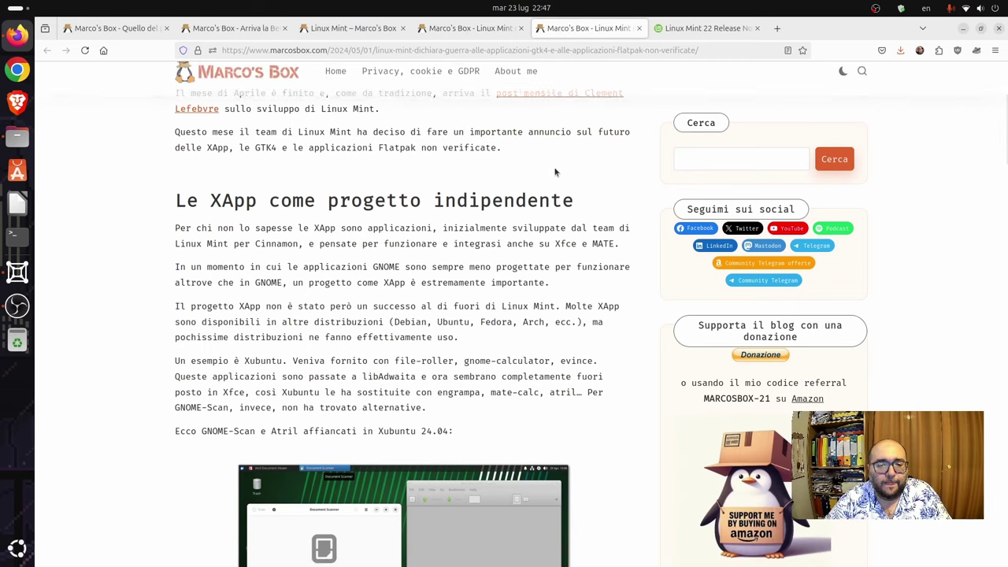
{"action": "scroll", "coordinate": [555, 175], "scroll_direction": "down", "scroll_amount": 5}
{"action": "scroll", "coordinate": [555, 174], "scroll_direction": "down", "scroll_amount": 2}
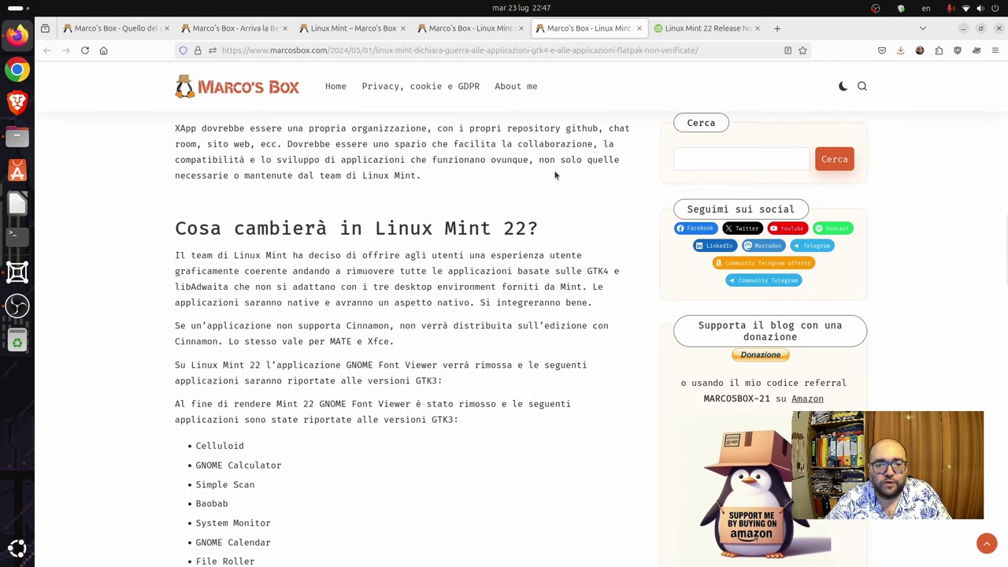
{"action": "scroll", "coordinate": [556, 175], "scroll_direction": "up", "scroll_amount": 4}
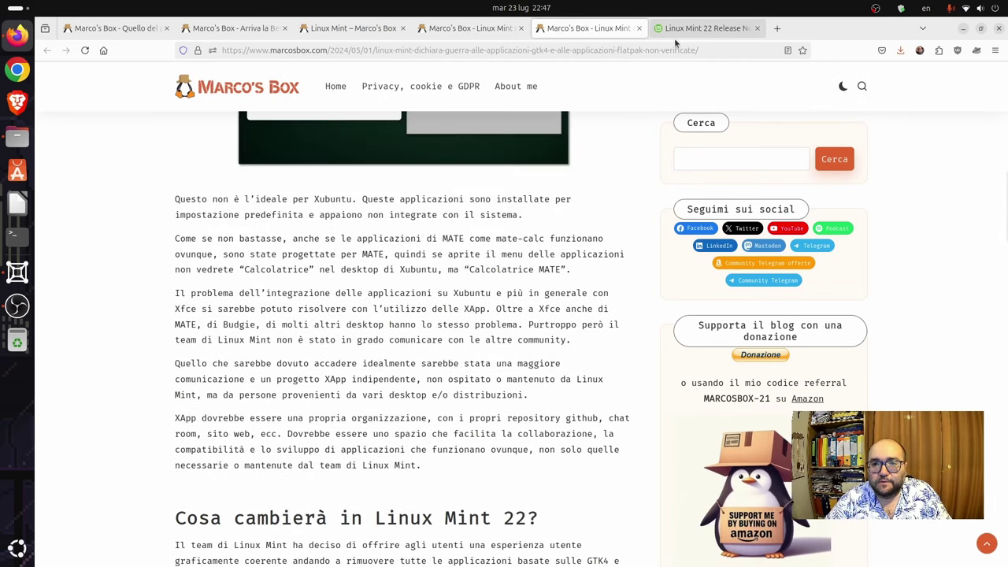
{"action": "left_click", "coordinate": [693, 27]}
{"action": "scroll", "coordinate": [391, 361], "scroll_direction": "down", "scroll_amount": 2}
Step: Scroll through the Linux Mint 22 release notes down to the known issues
{"action": "scroll", "coordinate": [390, 360], "scroll_direction": "up", "scroll_amount": 1}
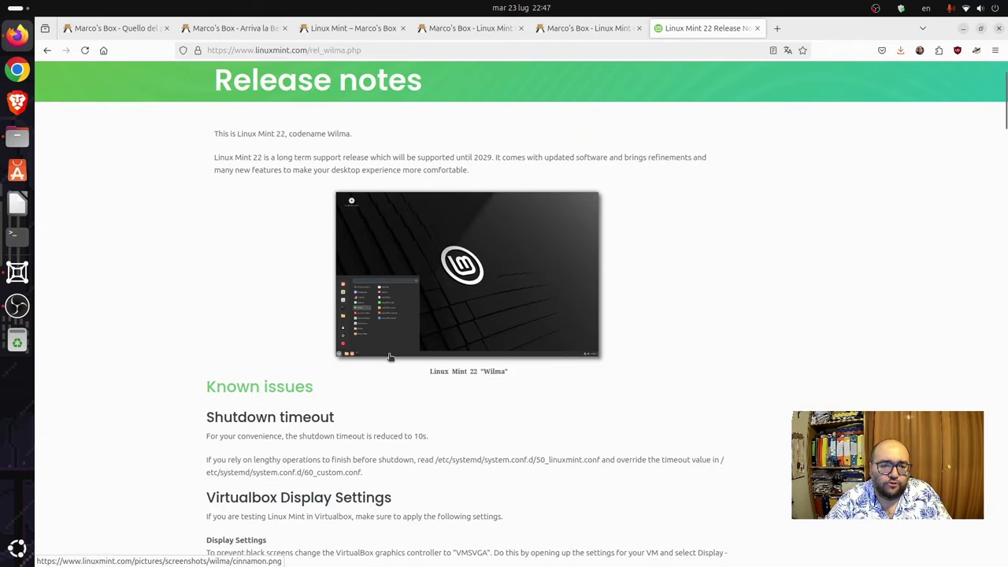
{"action": "scroll", "coordinate": [390, 361], "scroll_direction": "up", "scroll_amount": 1}
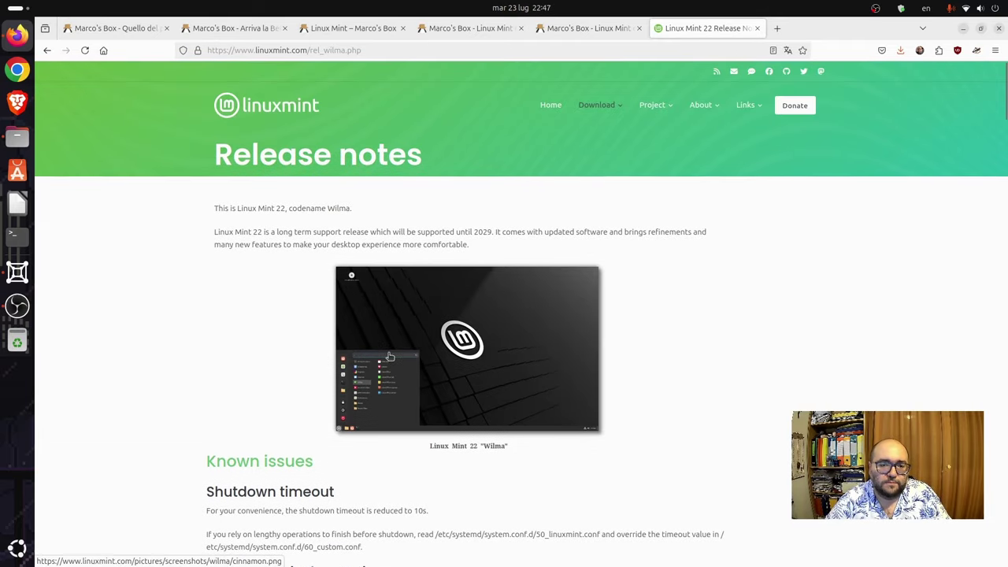
{"action": "scroll", "coordinate": [390, 361], "scroll_direction": "down", "scroll_amount": 6}
{"action": "scroll", "coordinate": [391, 359], "scroll_direction": "up", "scroll_amount": 2}
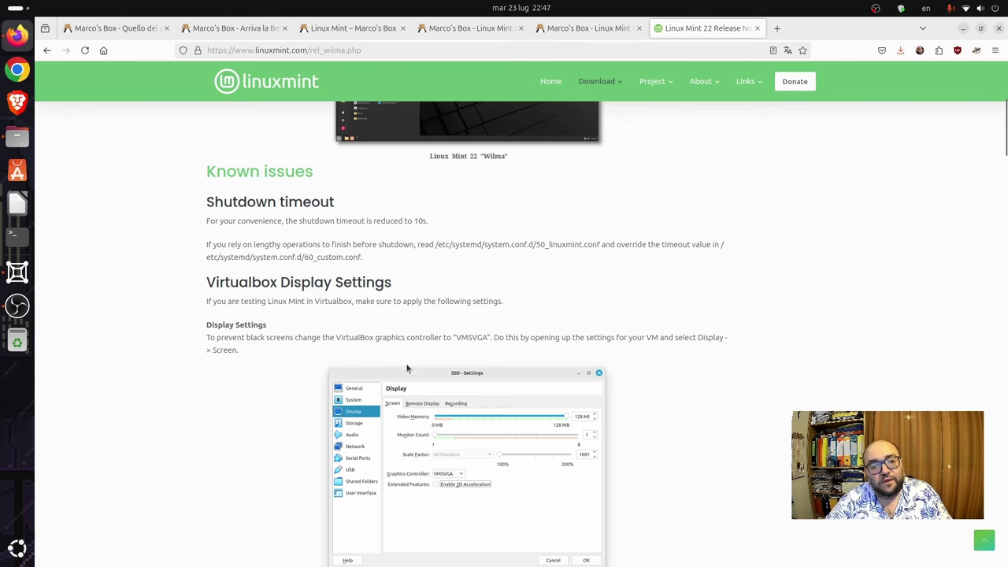
{"action": "scroll", "coordinate": [410, 369], "scroll_direction": "down", "scroll_amount": 7}
{"action": "scroll", "coordinate": [411, 370], "scroll_direction": "down", "scroll_amount": 6}
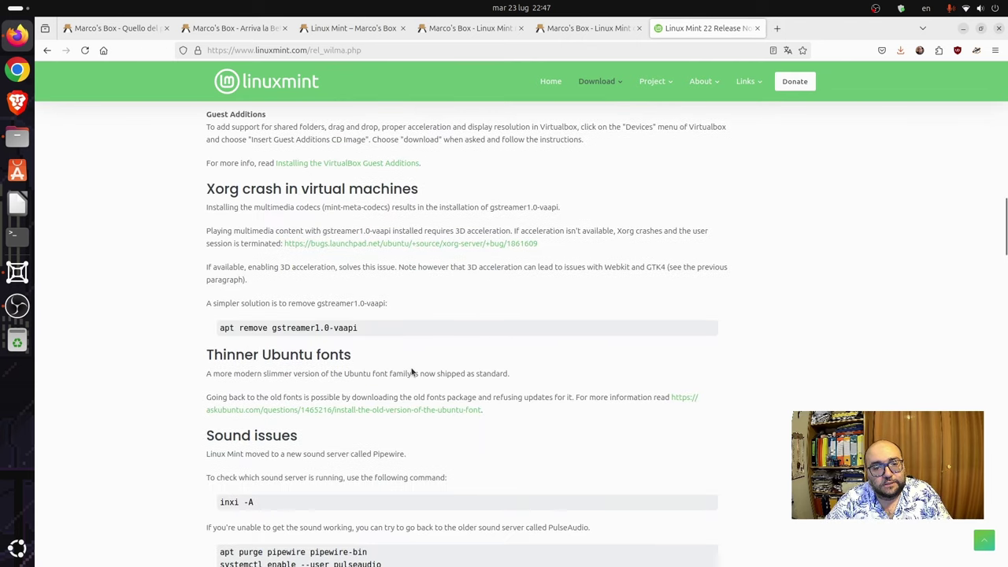
{"action": "scroll", "coordinate": [411, 372], "scroll_direction": "down", "scroll_amount": 2}
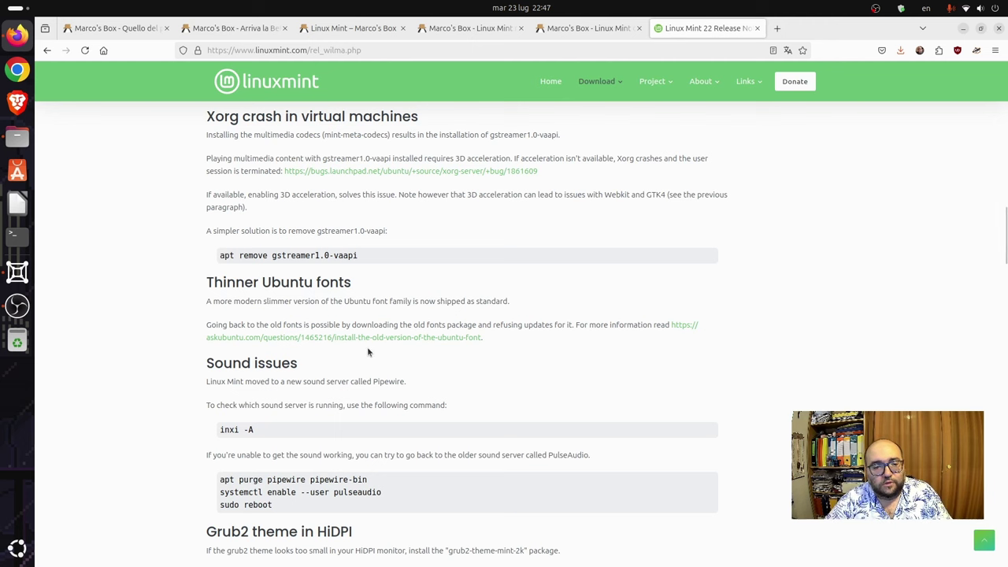
{"action": "scroll", "coordinate": [367, 351], "scroll_direction": "down", "scroll_amount": 4}
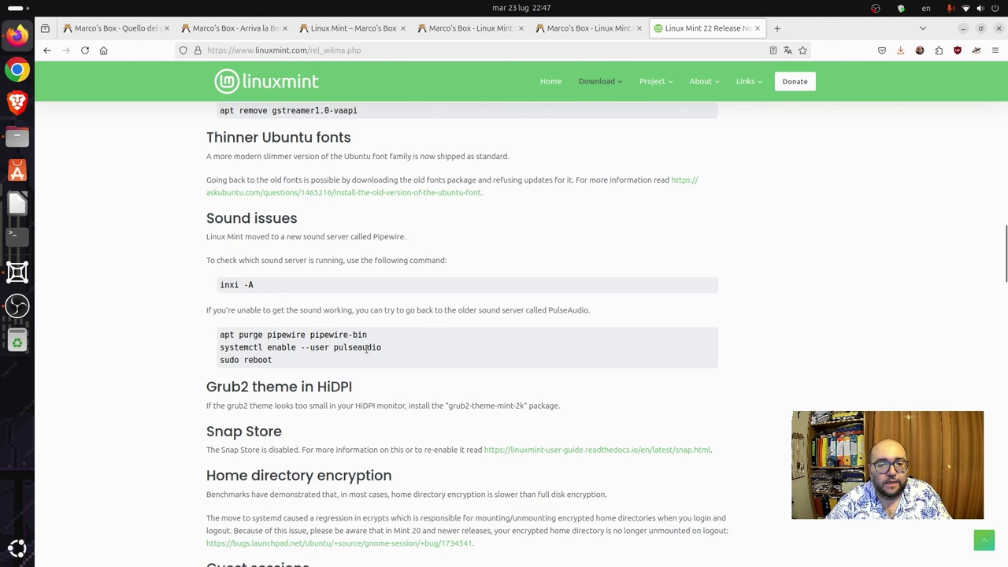
{"action": "scroll", "coordinate": [367, 348], "scroll_direction": "down", "scroll_amount": 2}
{"action": "scroll", "coordinate": [369, 354], "scroll_direction": "down", "scroll_amount": 2}
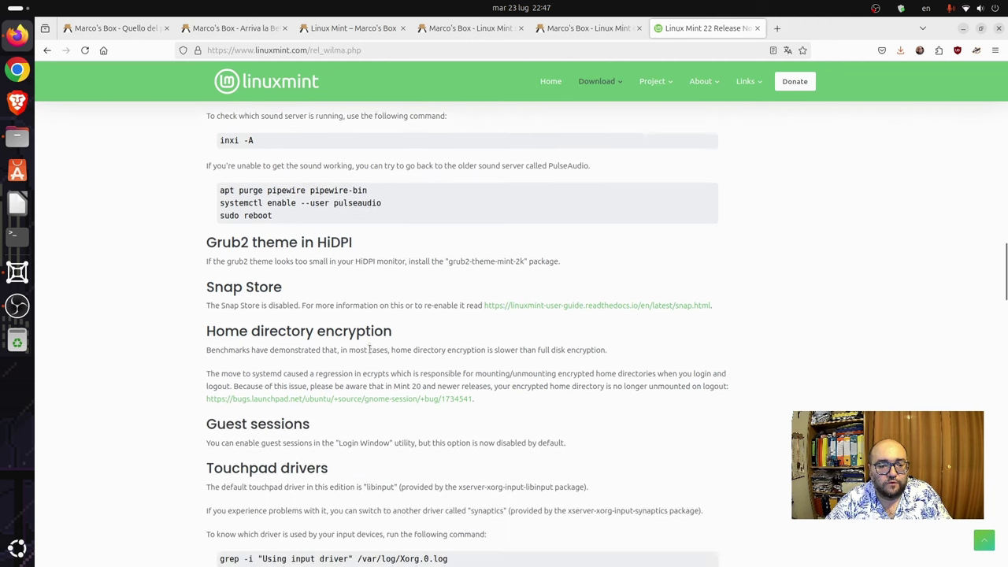
Step: Look over the Snap Store user-guide page, declining translation, then return to the release notes
{"action": "left_click", "coordinate": [557, 306]}
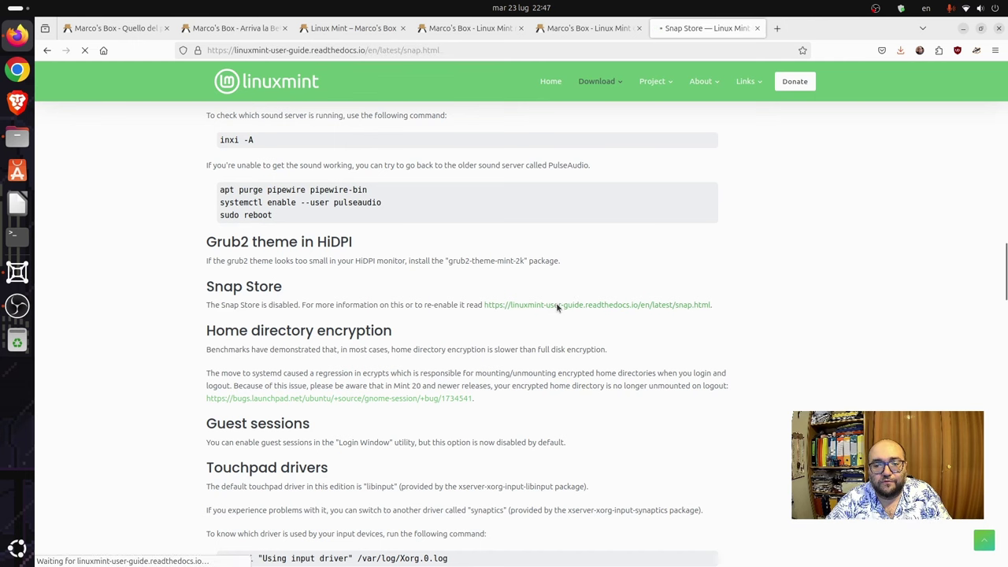
{"action": "left_click", "coordinate": [557, 307]}
{"action": "scroll", "coordinate": [544, 318], "scroll_direction": "down", "scroll_amount": 5}
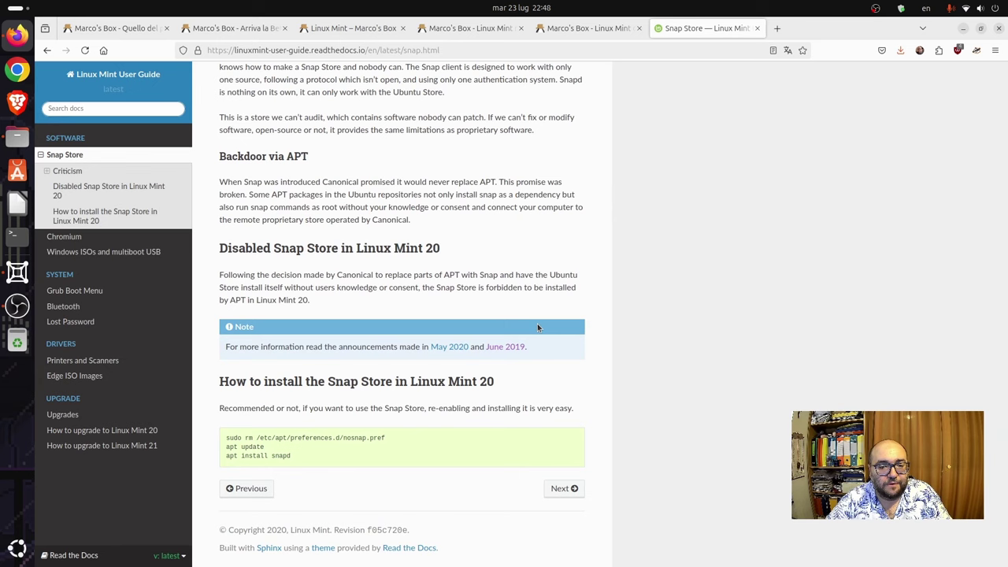
{"action": "scroll", "coordinate": [537, 326], "scroll_direction": "up", "scroll_amount": 5}
{"action": "left_click", "coordinate": [571, 31]}
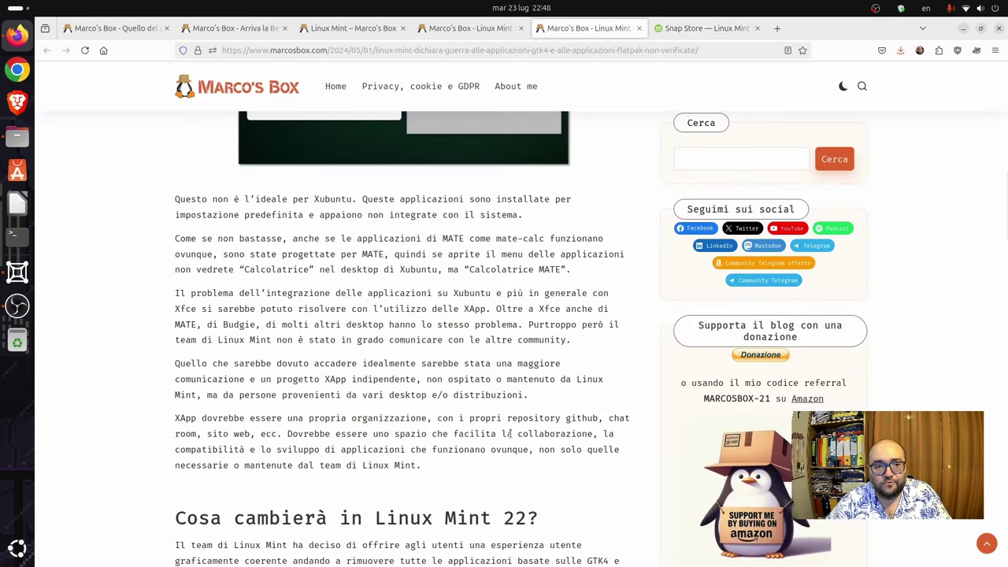
{"action": "left_click", "coordinate": [697, 35]}
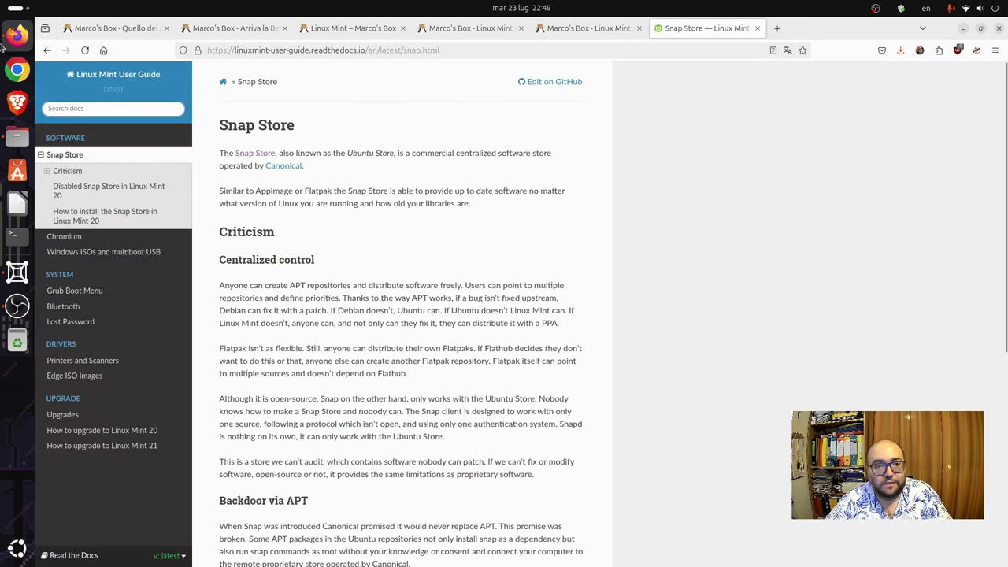
{"action": "left_click", "coordinate": [47, 50]}
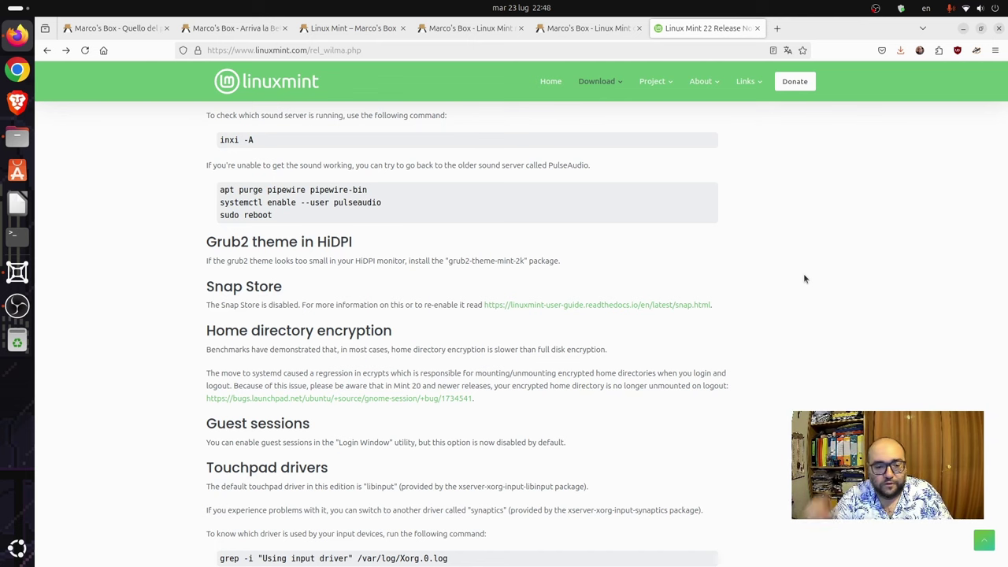
Step: Finish reading the release notes and minimise Firefox to show the desktop
{"action": "scroll", "coordinate": [816, 287], "scroll_direction": "down", "scroll_amount": 5}
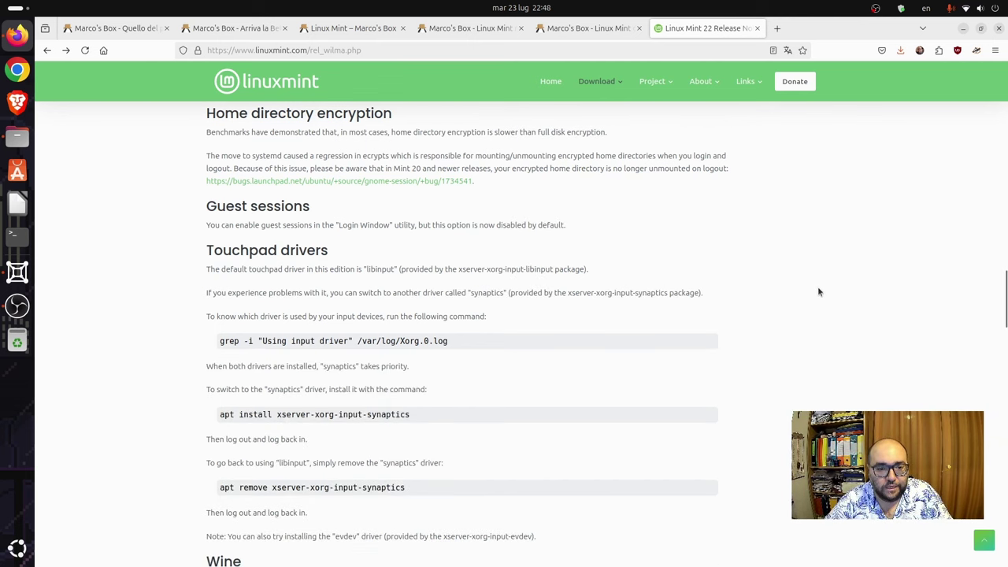
{"action": "scroll", "coordinate": [821, 291], "scroll_direction": "down", "scroll_amount": 2}
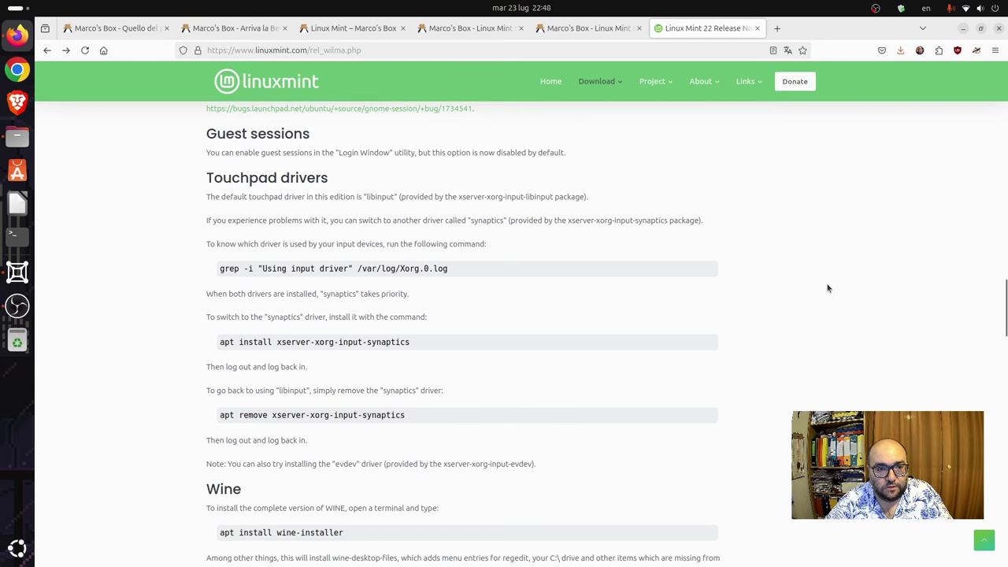
{"action": "scroll", "coordinate": [828, 288], "scroll_direction": "down", "scroll_amount": 9}
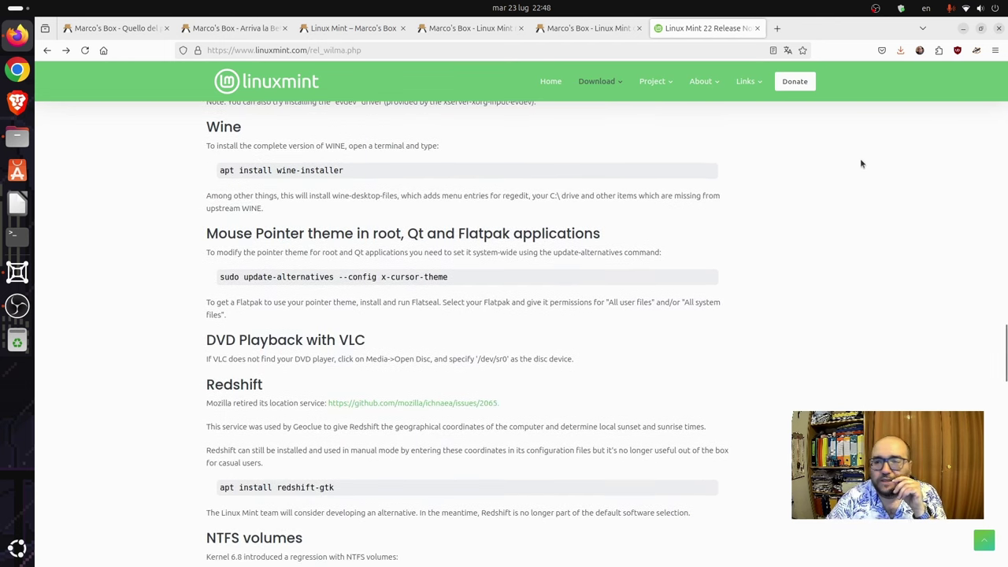
{"action": "left_click", "coordinate": [962, 30]}
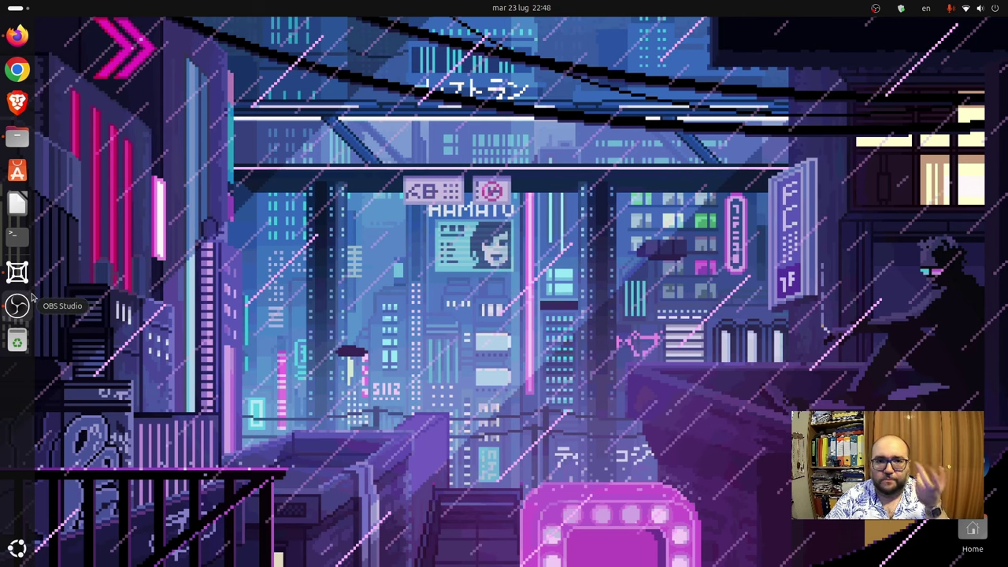
Step: In GNOME Boxes, start a new machine from the Linux Mint 22 Cinnamon ISO in the ISO Linux folder
{"action": "left_click", "coordinate": [22, 280]}
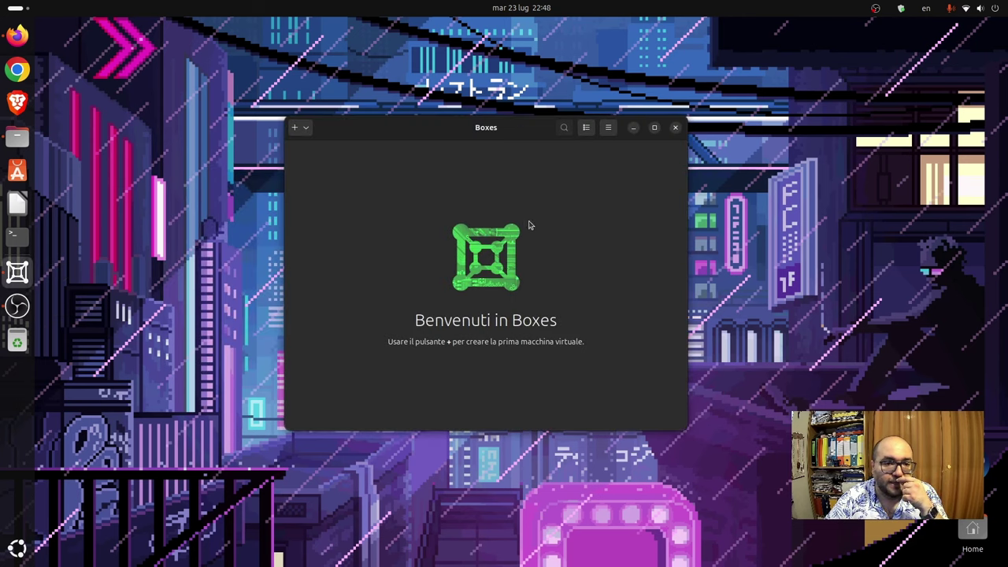
{"action": "left_click", "coordinate": [293, 128]}
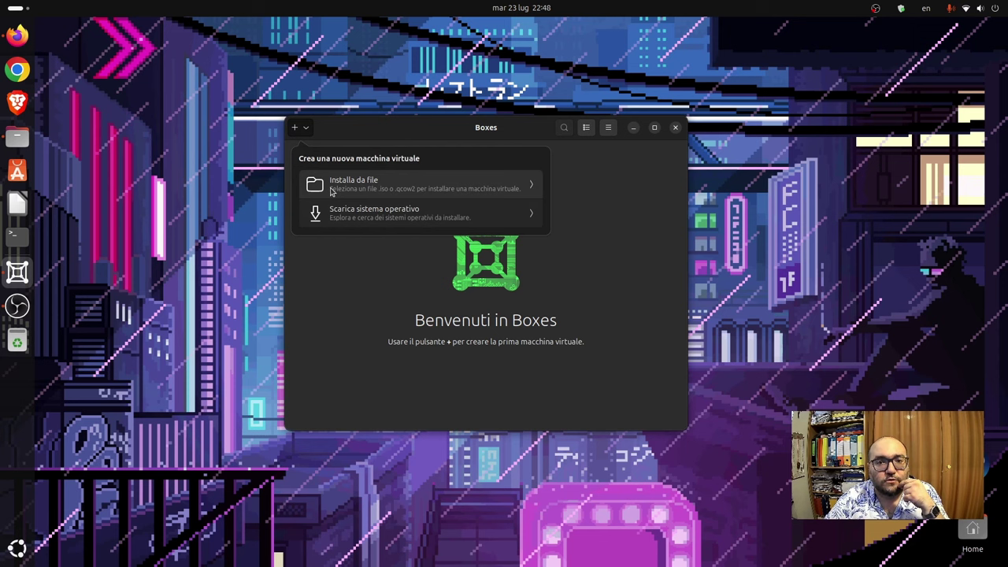
{"action": "left_click", "coordinate": [359, 183]}
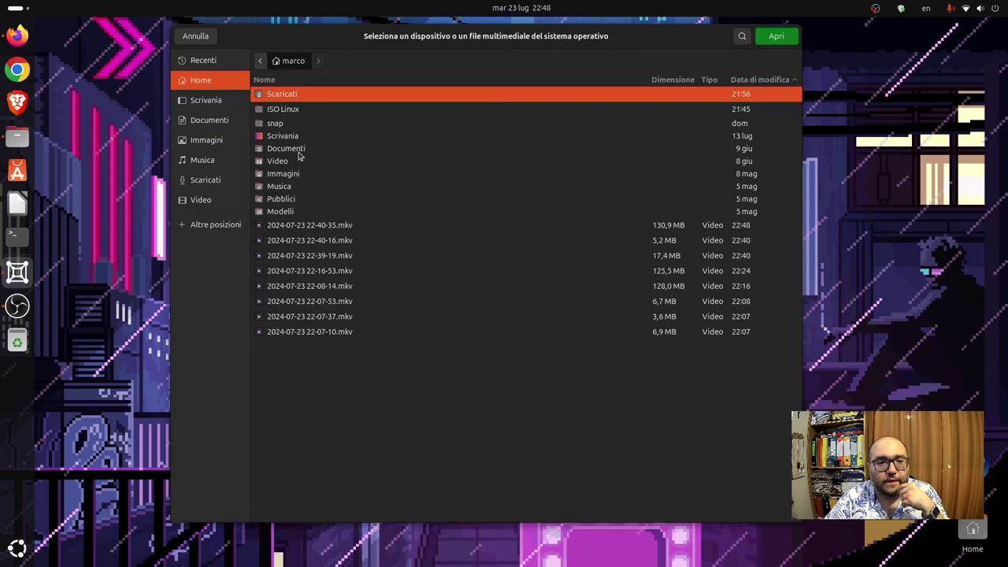
{"action": "double_click", "coordinate": [313, 107]}
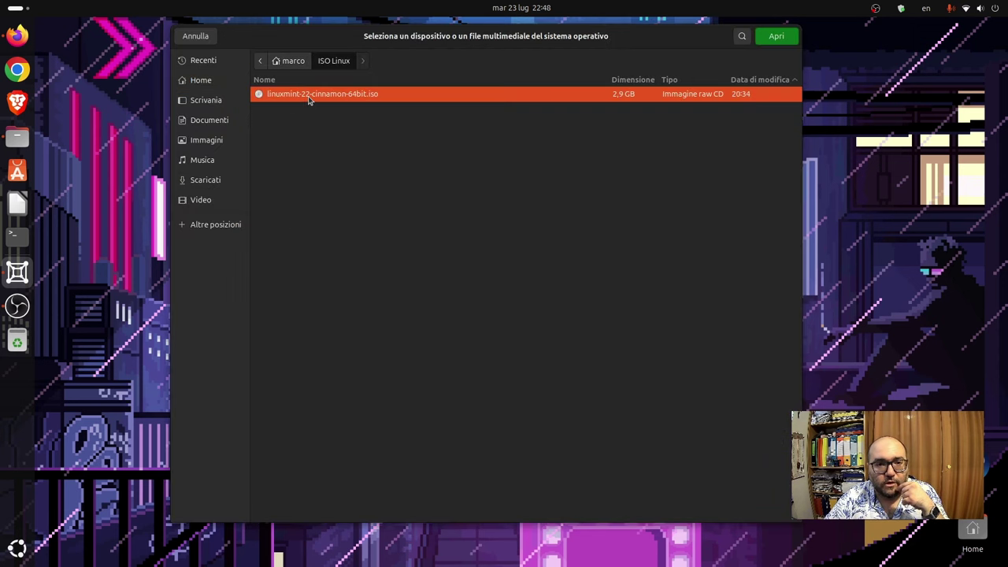
{"action": "double_click", "coordinate": [309, 94]}
{"action": "left_click_drag", "start_coordinate": [831, 135], "coordinate": [443, 137]}
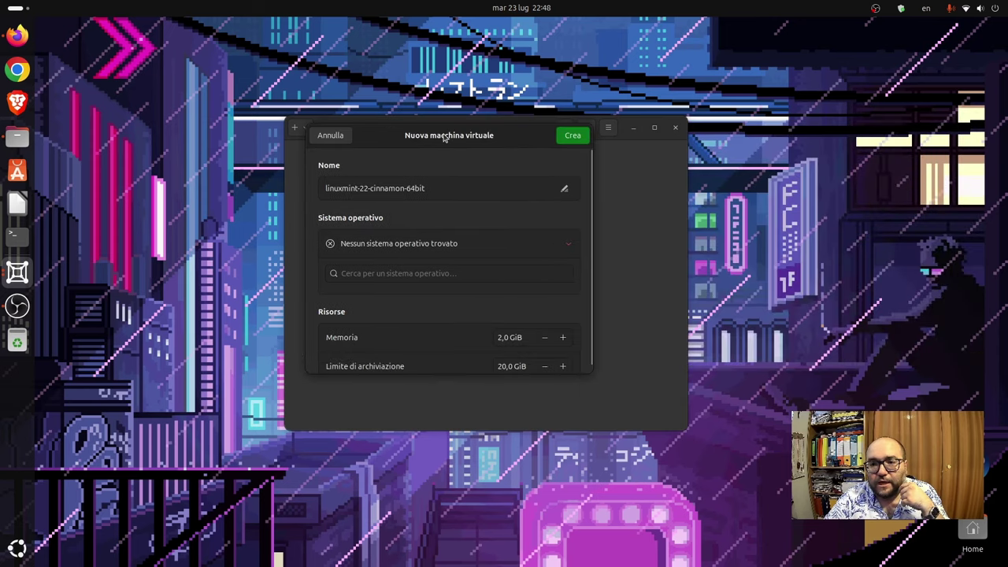
Step: Give the machine 4,0 GiB memory and 25,0 GiB storage, and create it
{"action": "left_click", "coordinate": [507, 337]}
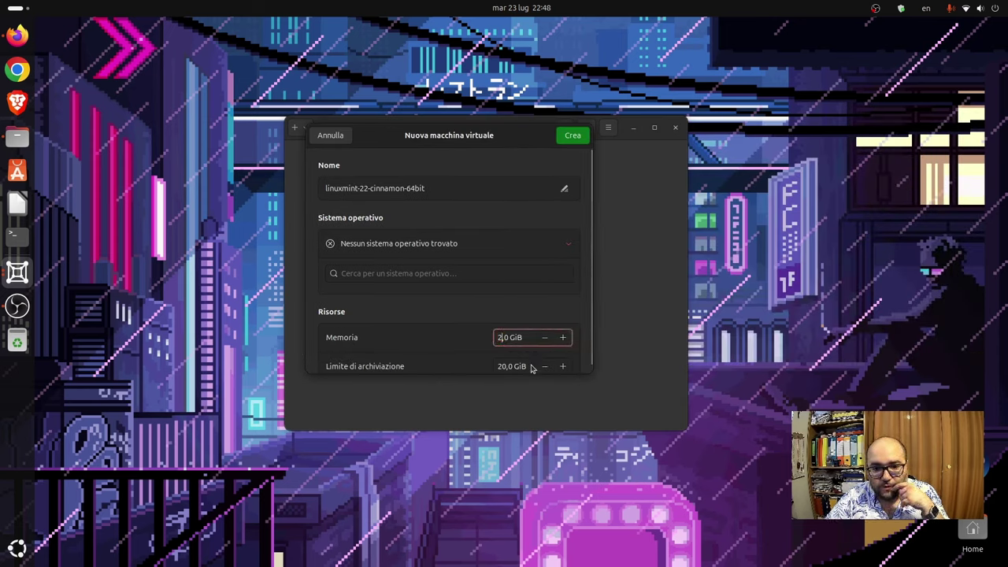
{"action": "key", "text": "BackSpace"}
{"action": "type", "text": "4"}
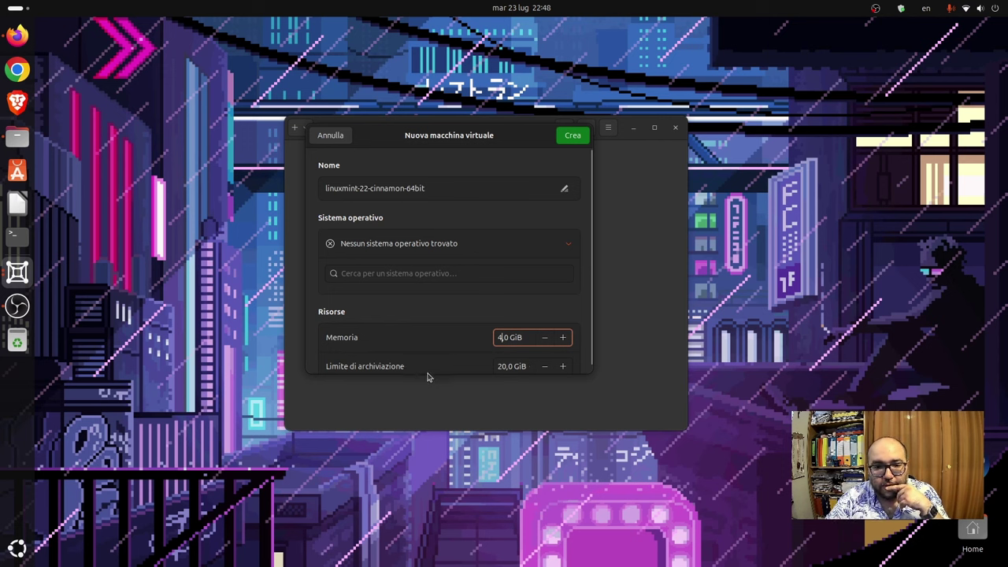
{"action": "left_click", "coordinate": [503, 366]}
{"action": "type", "text": "5"}
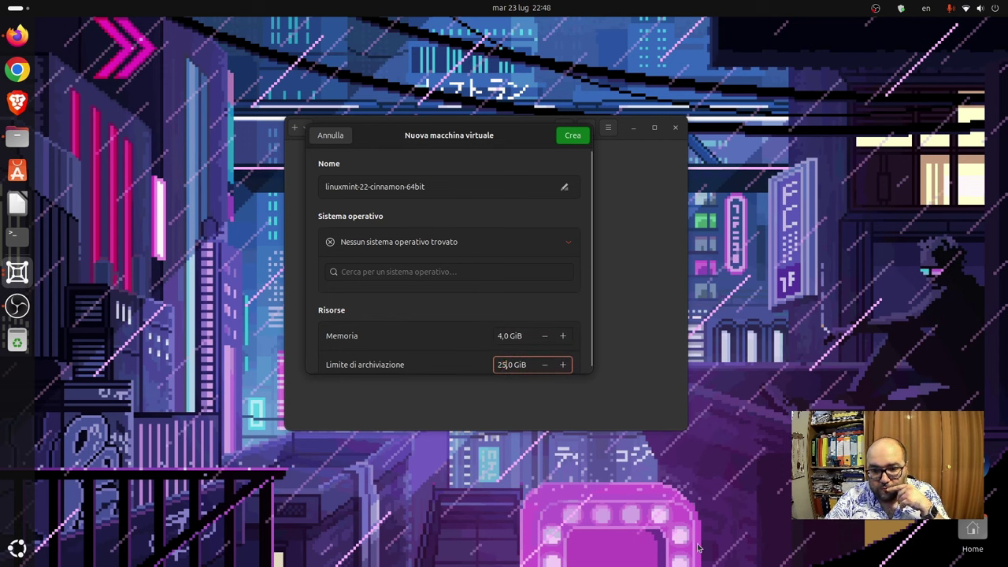
{"action": "scroll", "coordinate": [418, 290], "scroll_direction": "down", "scroll_amount": 1}
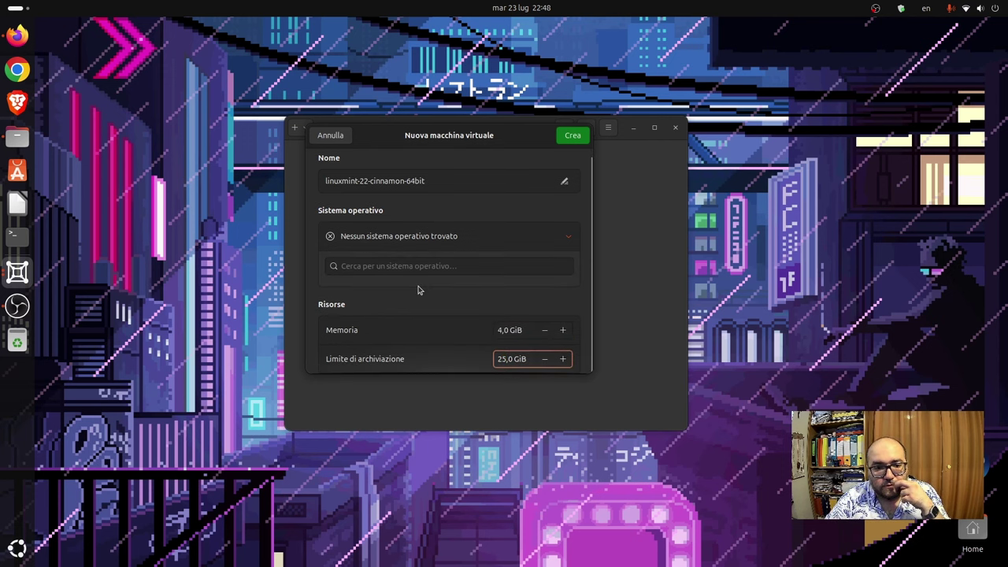
{"action": "left_click", "coordinate": [569, 140]}
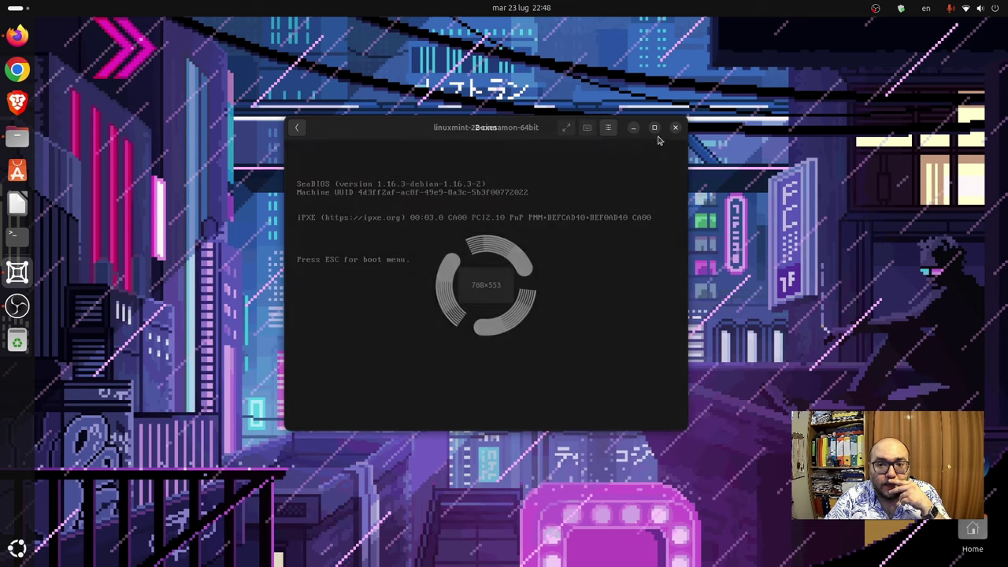
Step: Maximise the VM window and boot the 'Start Linux Mint' entry into the live desktop
{"action": "left_click", "coordinate": [653, 127]}
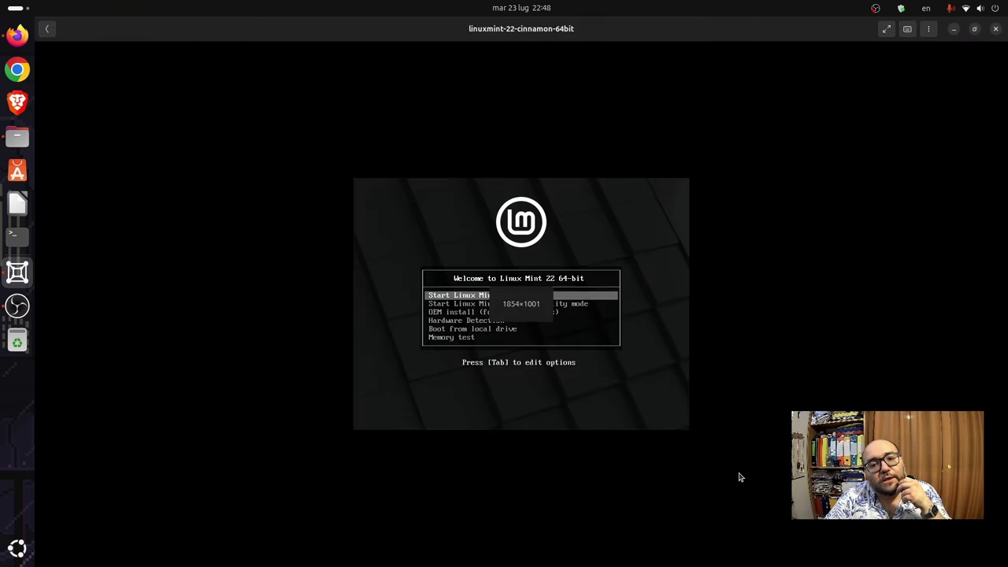
{"action": "left_click", "coordinate": [549, 296]}
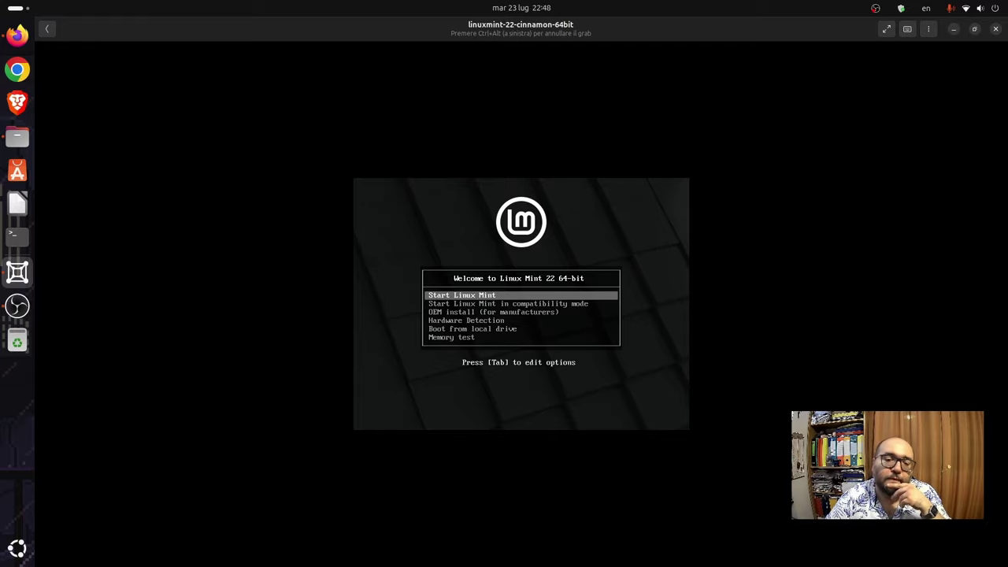
{"action": "key", "text": "Return"}
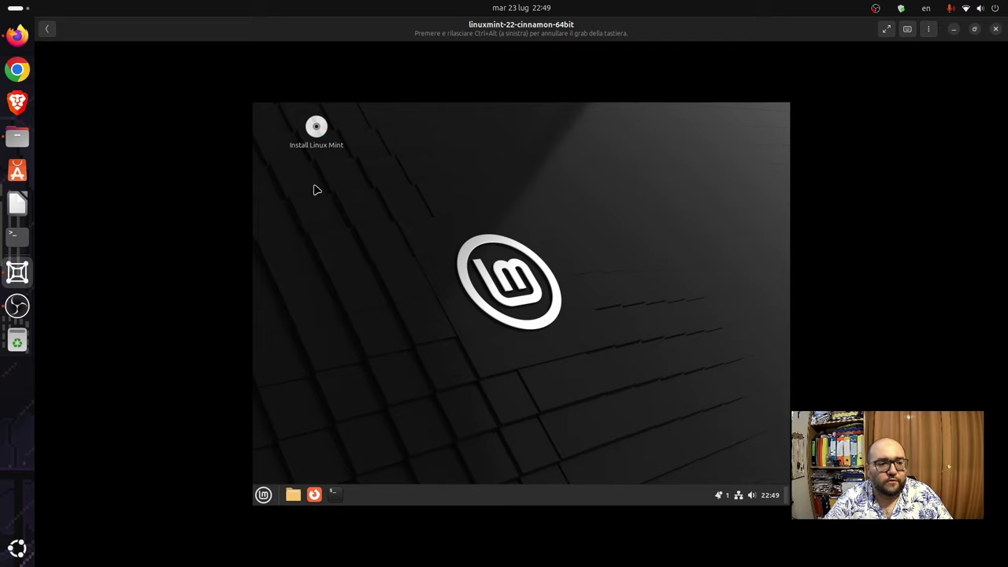
Step: Apply and keep a 1920 × 1080 resolution in the guest's Display Settings, then go full screen
{"action": "right_click", "coordinate": [539, 294]}
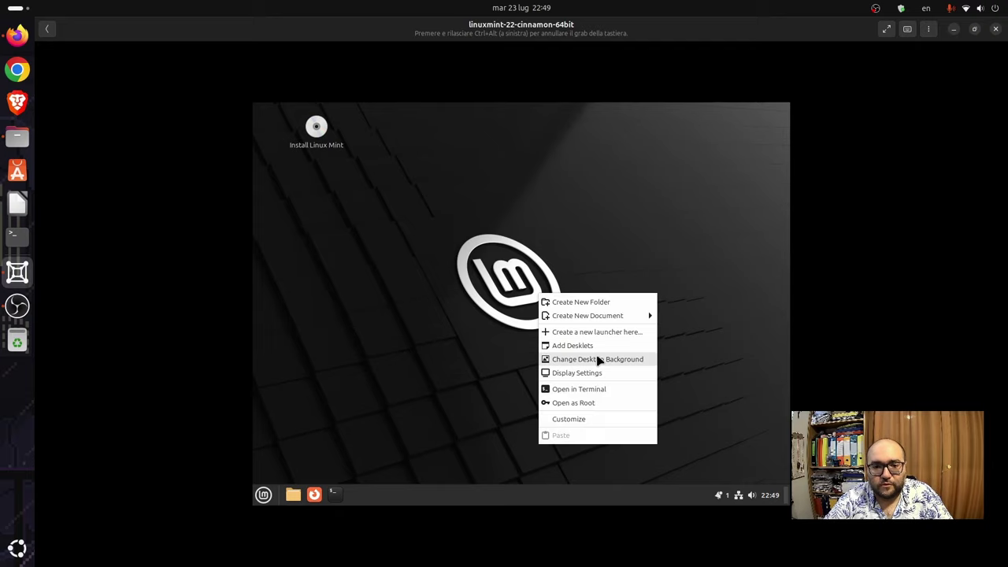
{"action": "left_click", "coordinate": [617, 376]}
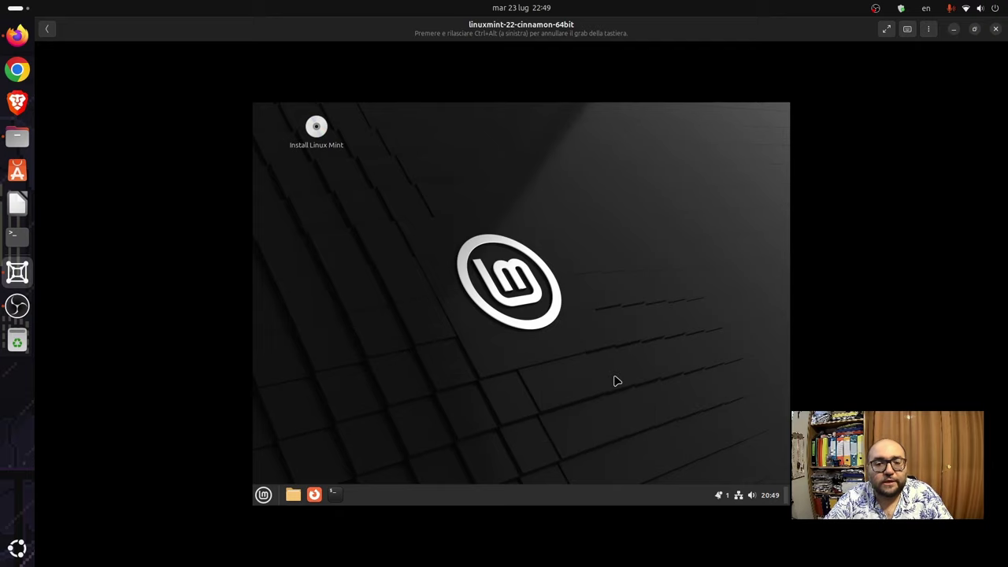
{"action": "left_click", "coordinate": [515, 306]}
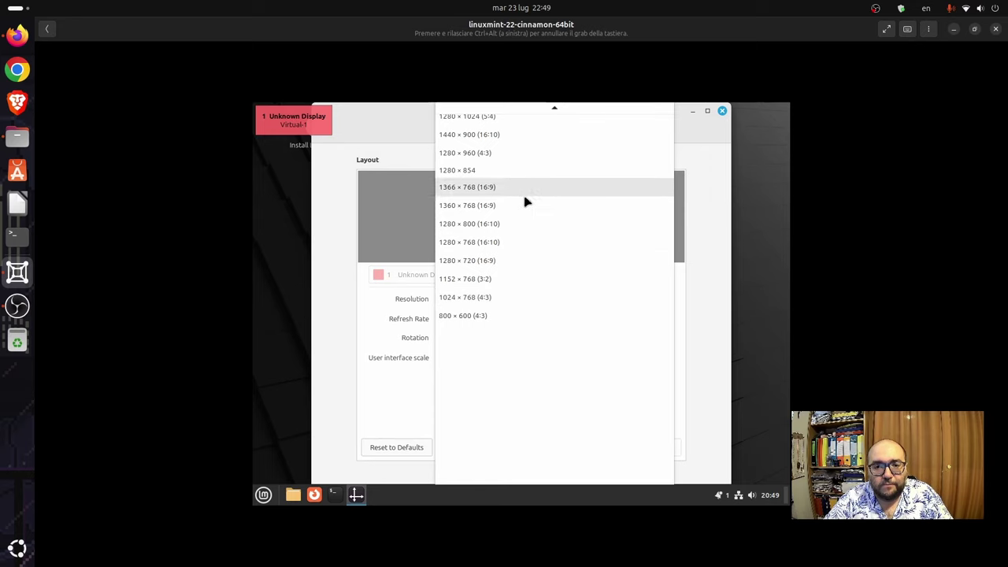
{"action": "scroll", "coordinate": [528, 169], "scroll_direction": "up", "scroll_amount": 5}
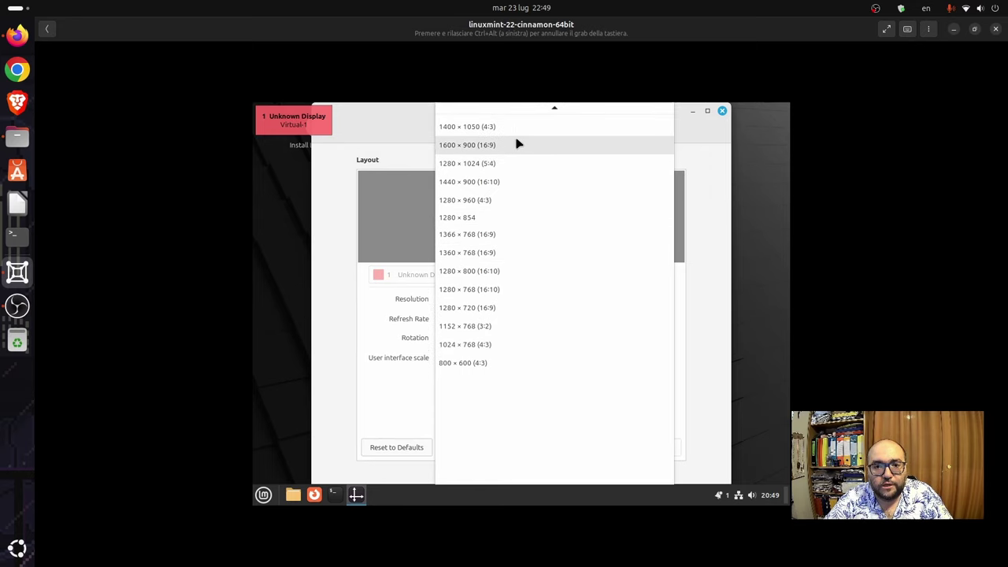
{"action": "scroll", "coordinate": [504, 159], "scroll_direction": "up", "scroll_amount": 1}
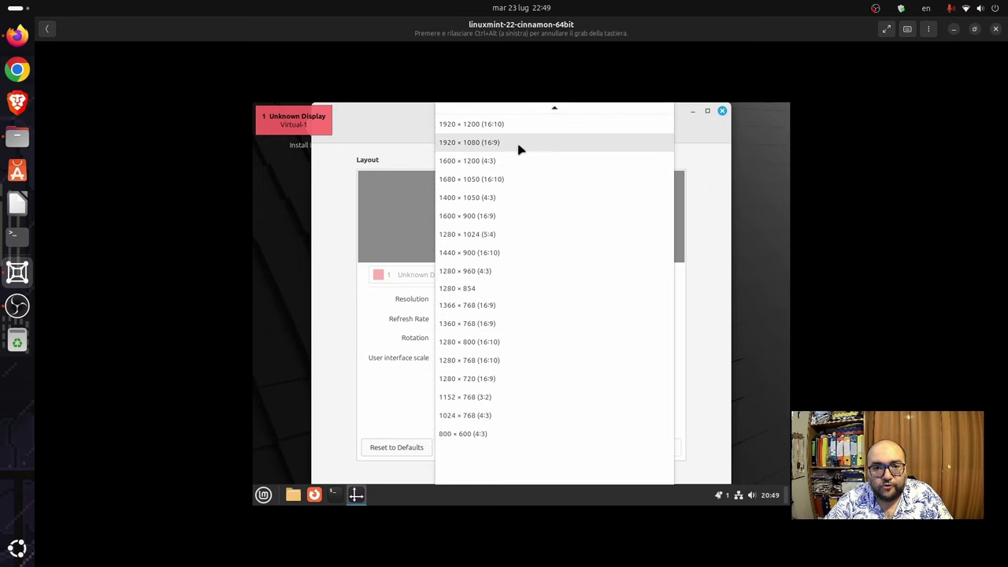
{"action": "left_click", "coordinate": [518, 149]}
{"action": "left_click", "coordinate": [641, 448]}
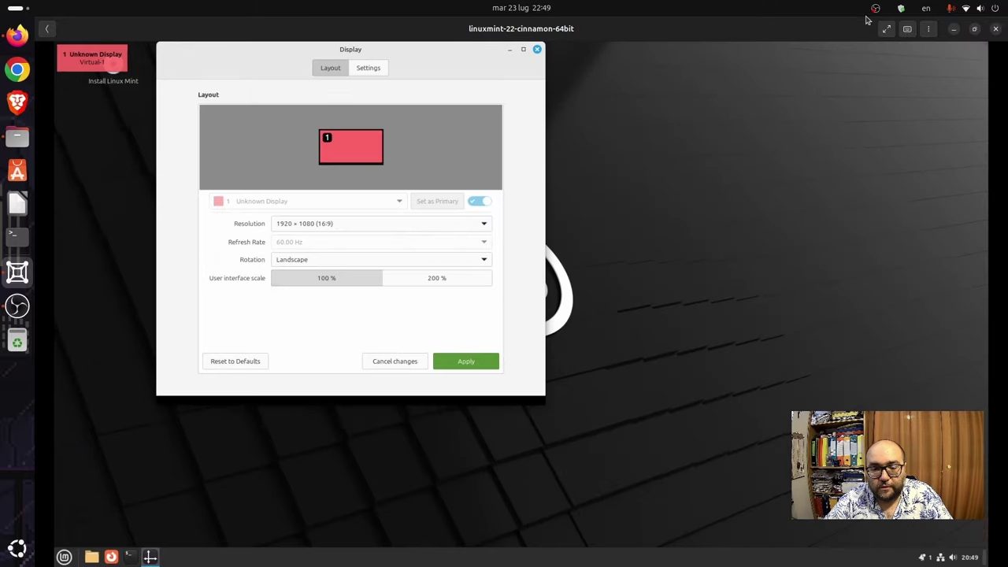
{"action": "left_click", "coordinate": [583, 341]}
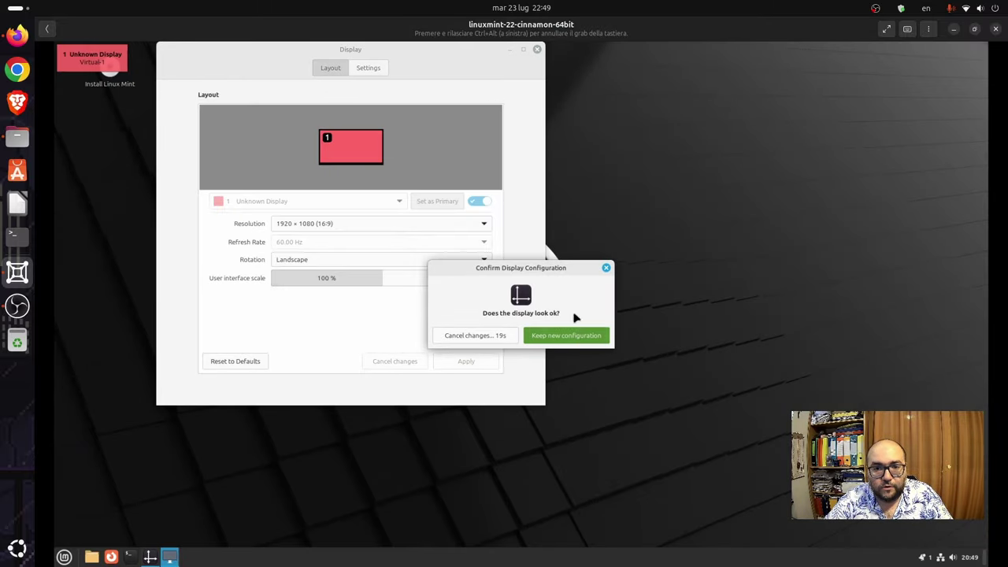
{"action": "left_click", "coordinate": [887, 29]}
{"action": "left_click_drag", "start_coordinate": [367, 29], "coordinate": [506, 114]}
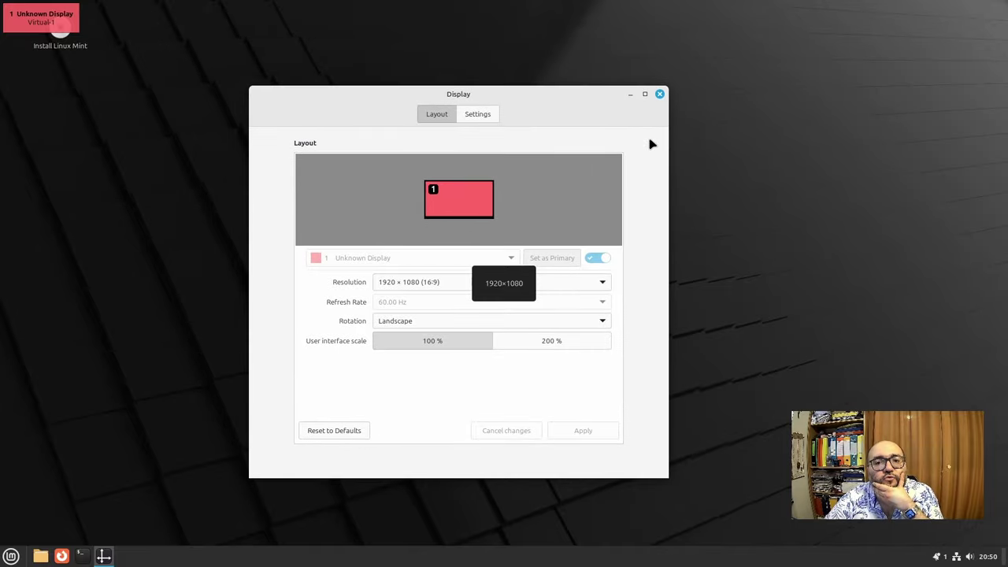
Step: Close Display settings and pick Italiano as the Linux Mint installer language
{"action": "left_click", "coordinate": [660, 94]}
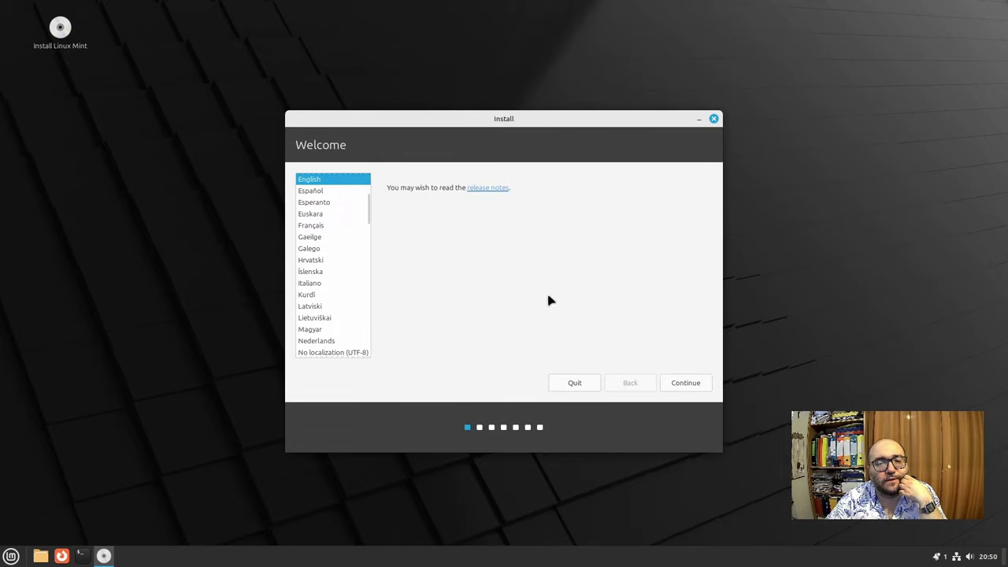
{"action": "scroll", "coordinate": [341, 239], "scroll_direction": "up", "scroll_amount": 4}
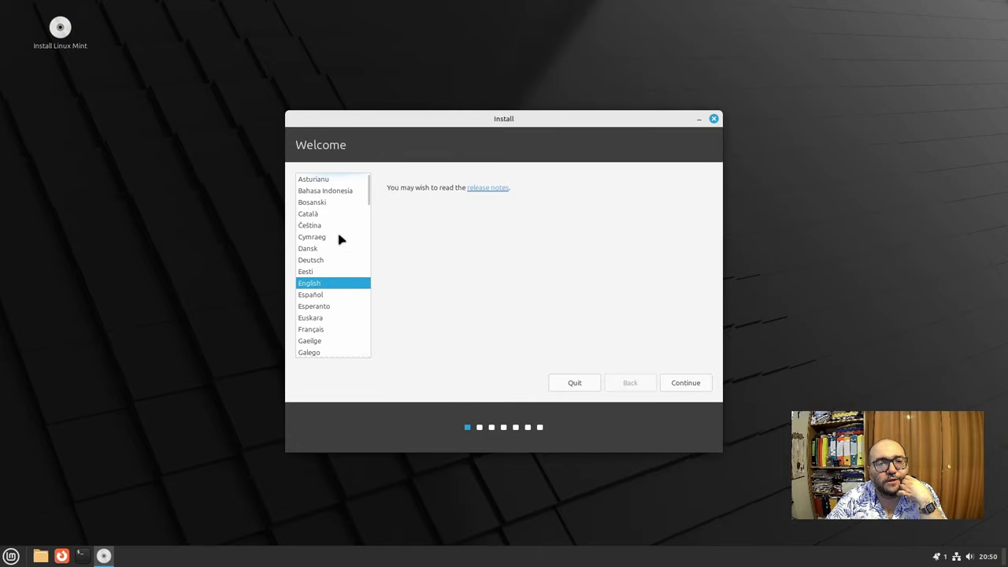
{"action": "scroll", "coordinate": [331, 260], "scroll_direction": "down", "scroll_amount": 1}
{"action": "scroll", "coordinate": [331, 329], "scroll_direction": "down", "scroll_amount": 1}
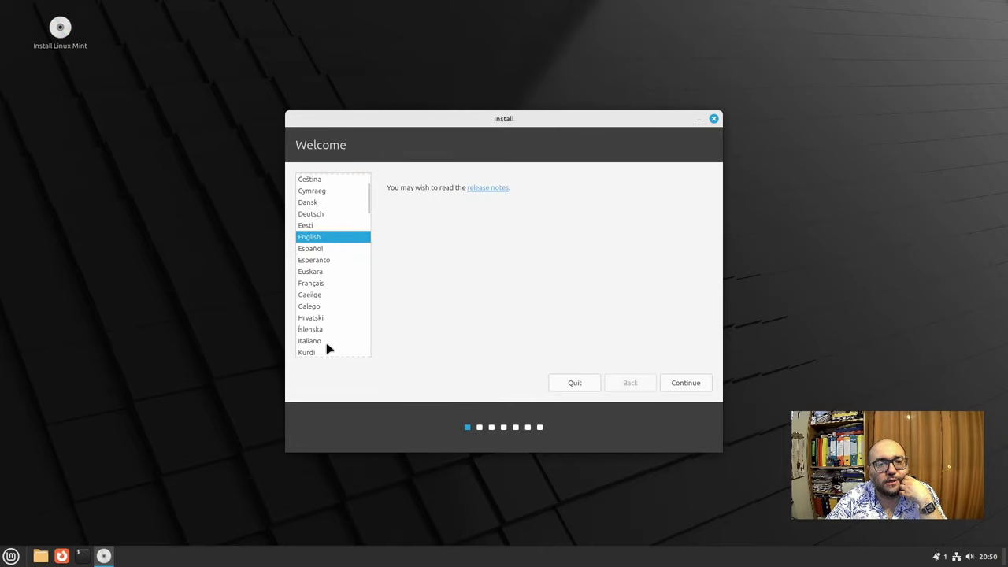
{"action": "left_click", "coordinate": [327, 342]}
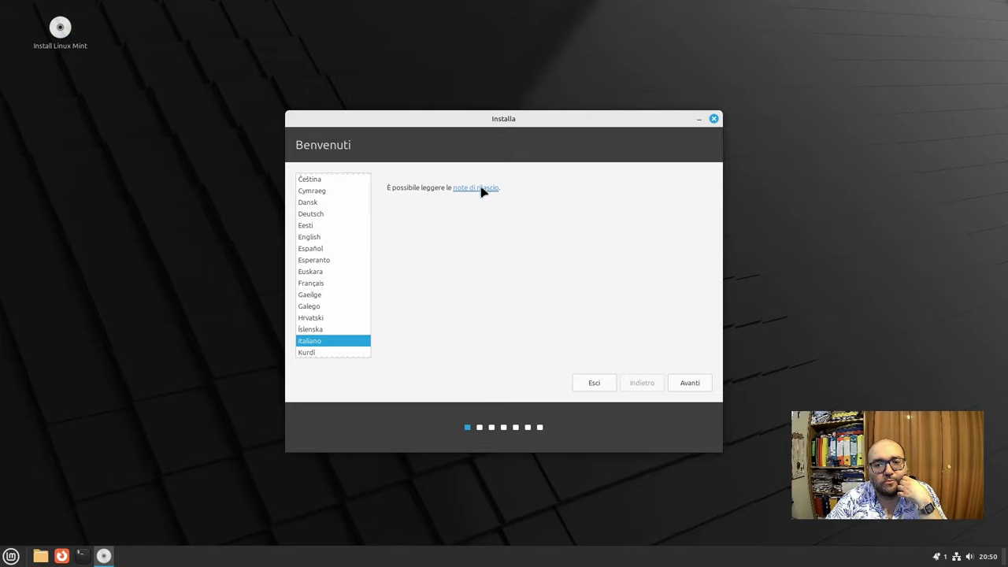
{"action": "left_click", "coordinate": [694, 388]}
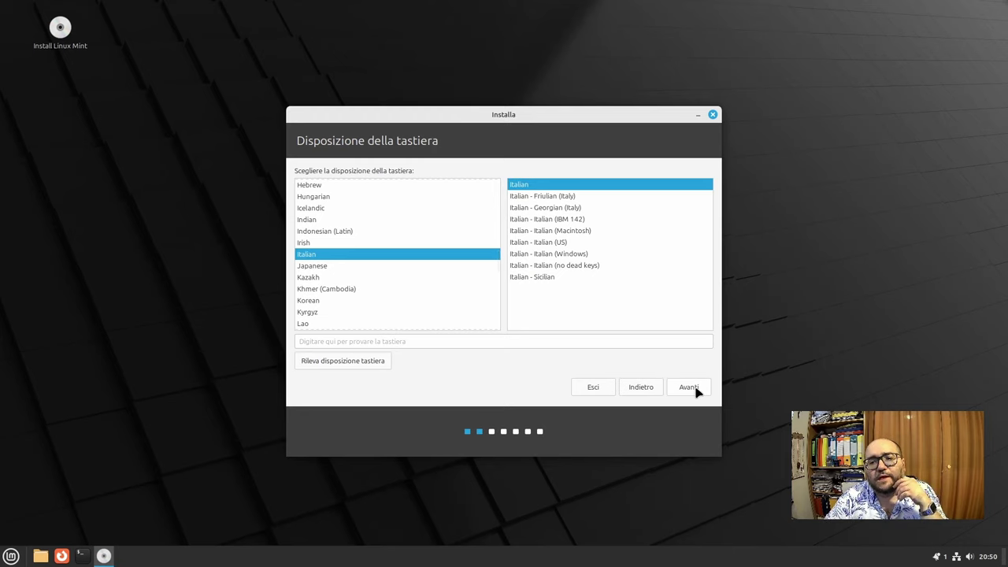
Step: Accept the Italian keyboard layout and continue with multimedia codecs left unchecked
{"action": "left_click", "coordinate": [695, 388]}
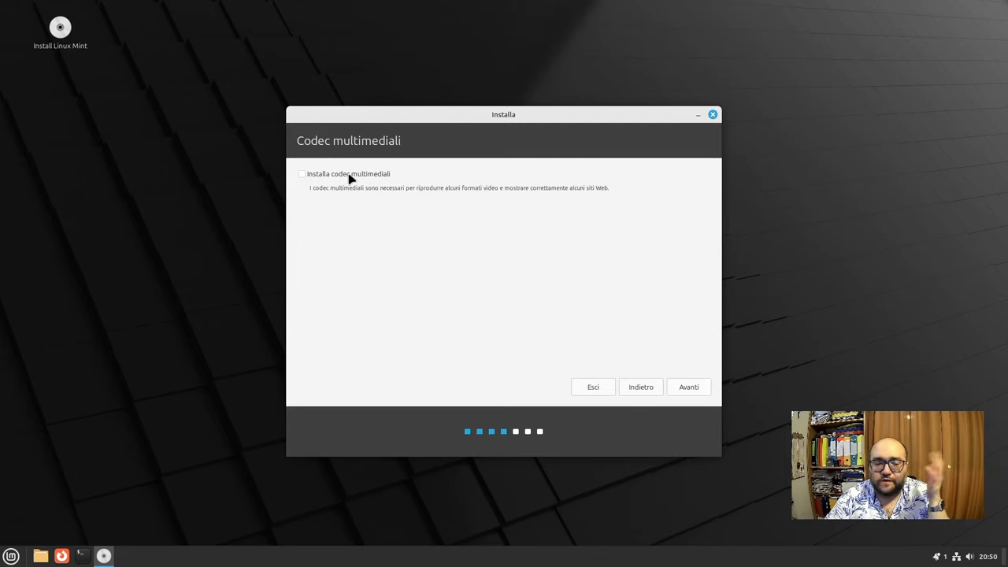
{"action": "left_click", "coordinate": [317, 180]}
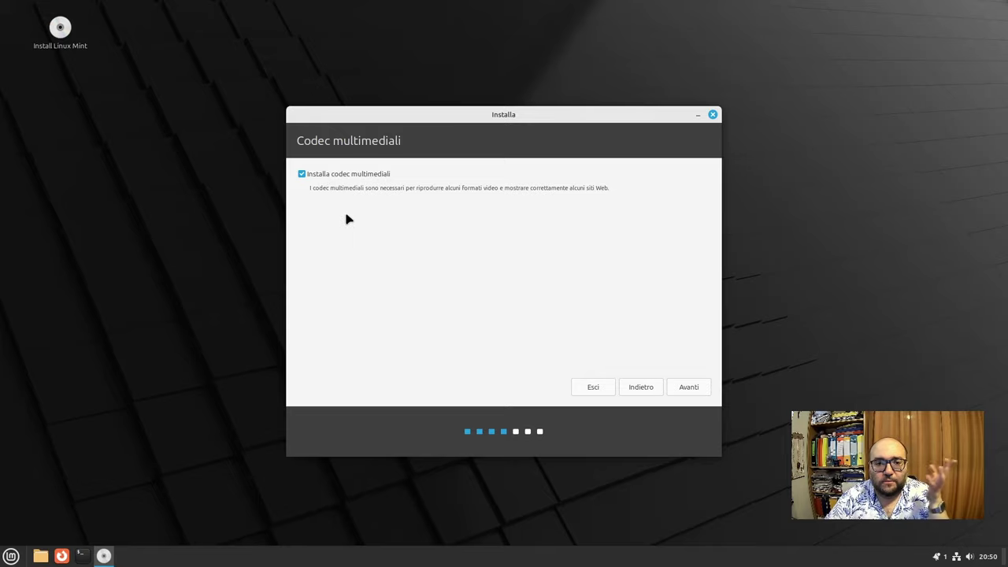
{"action": "left_click", "coordinate": [347, 177]}
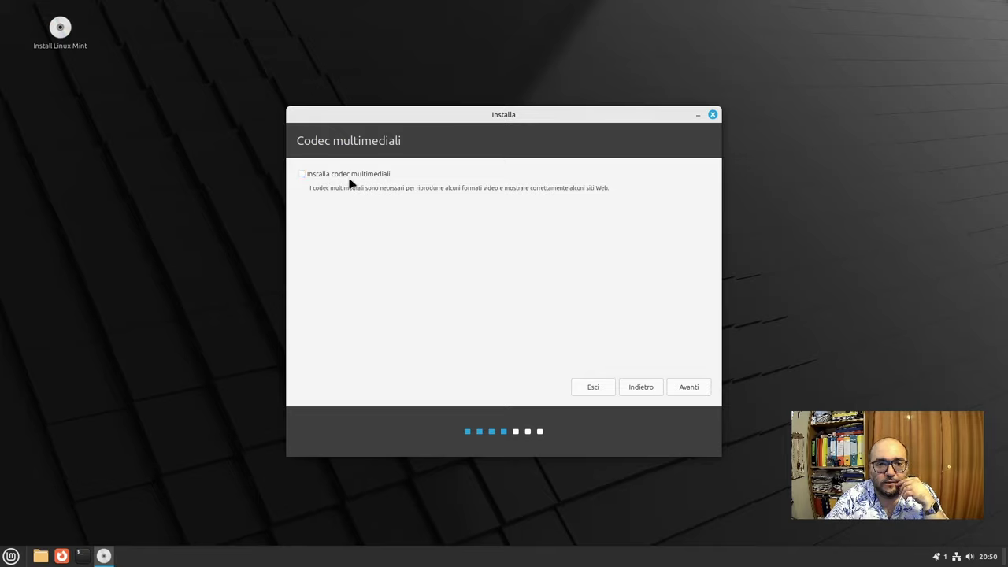
{"action": "left_click", "coordinate": [704, 392]}
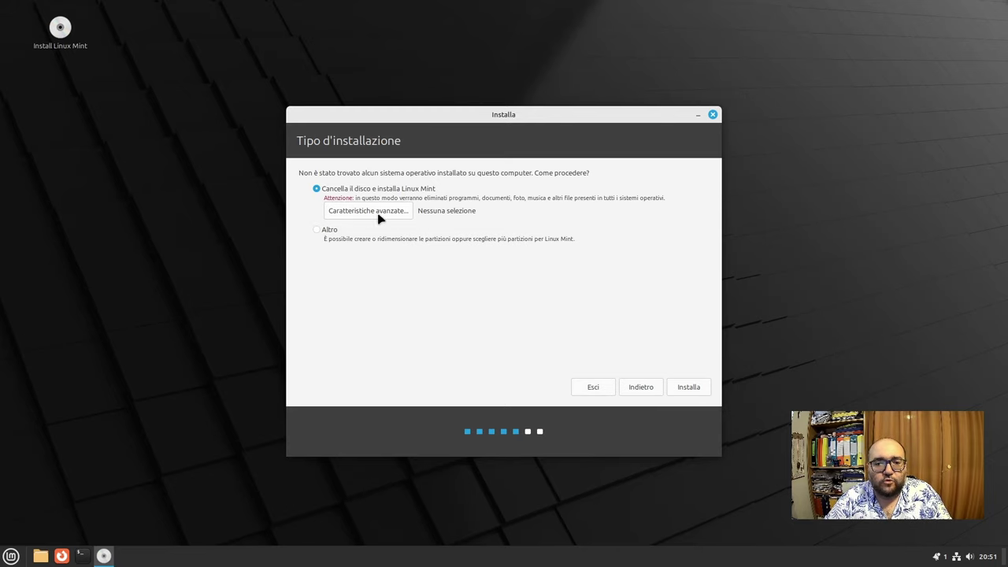
Step: After a look at the Altro option, choose 'Cancella il disco e installa Linux Mint' and confirm the partition changes
{"action": "left_click", "coordinate": [316, 229]}
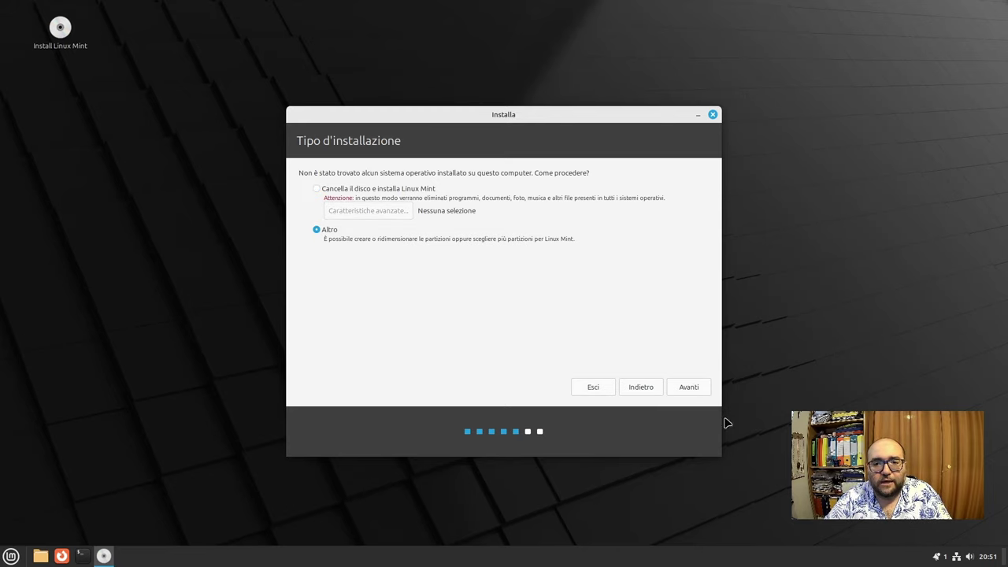
{"action": "left_click", "coordinate": [687, 388]}
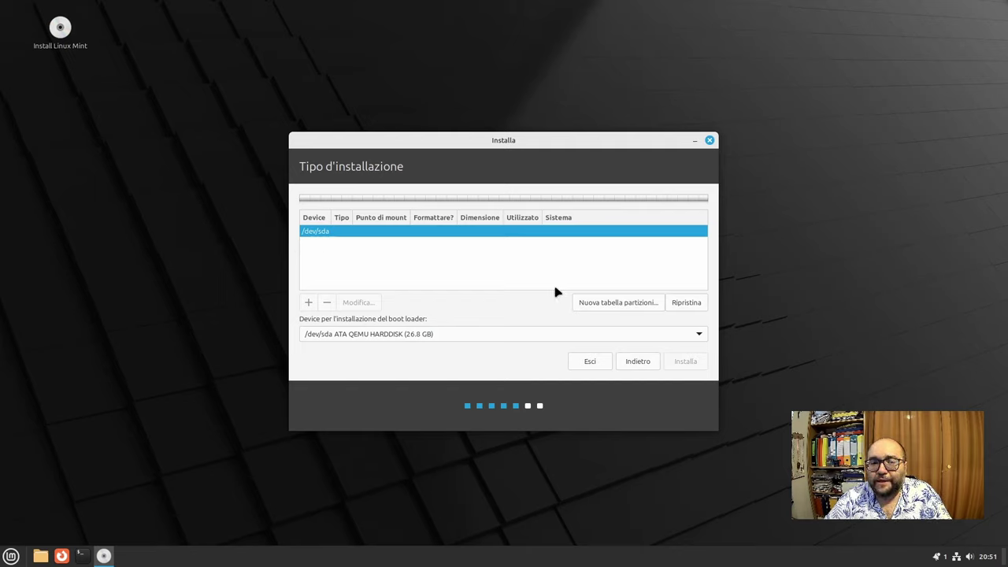
{"action": "left_click", "coordinate": [642, 363]}
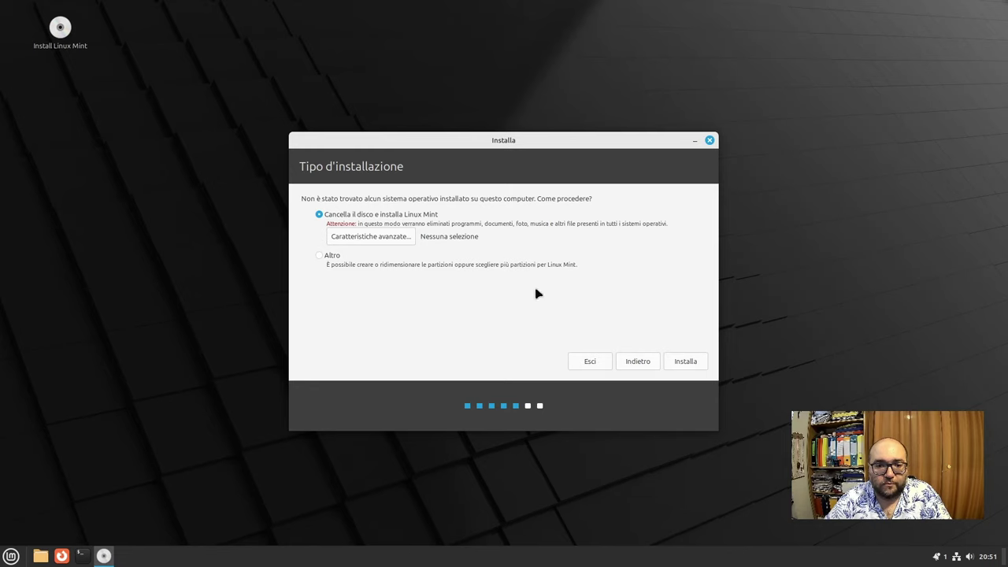
{"action": "left_click", "coordinate": [683, 363]}
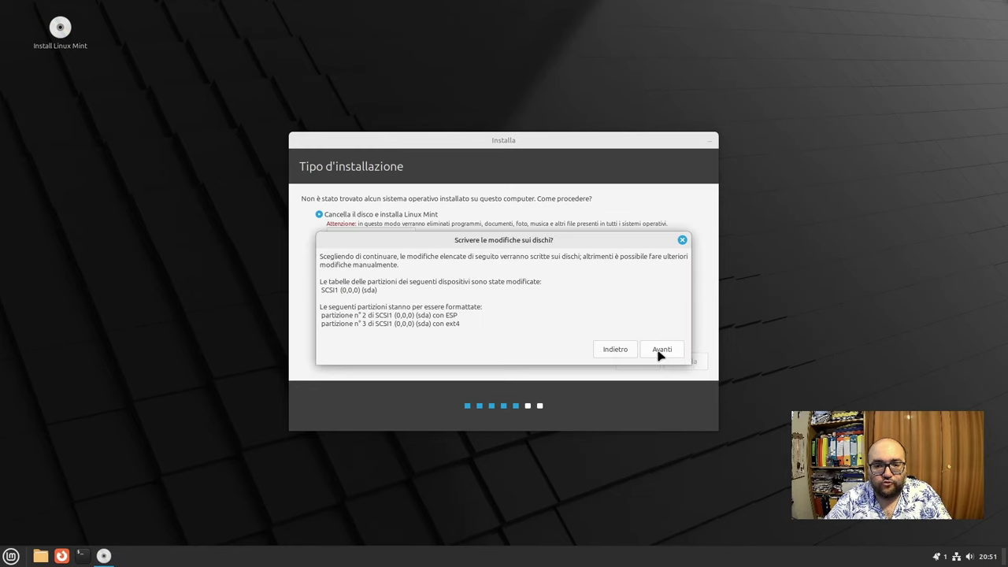
{"action": "left_click", "coordinate": [659, 350]}
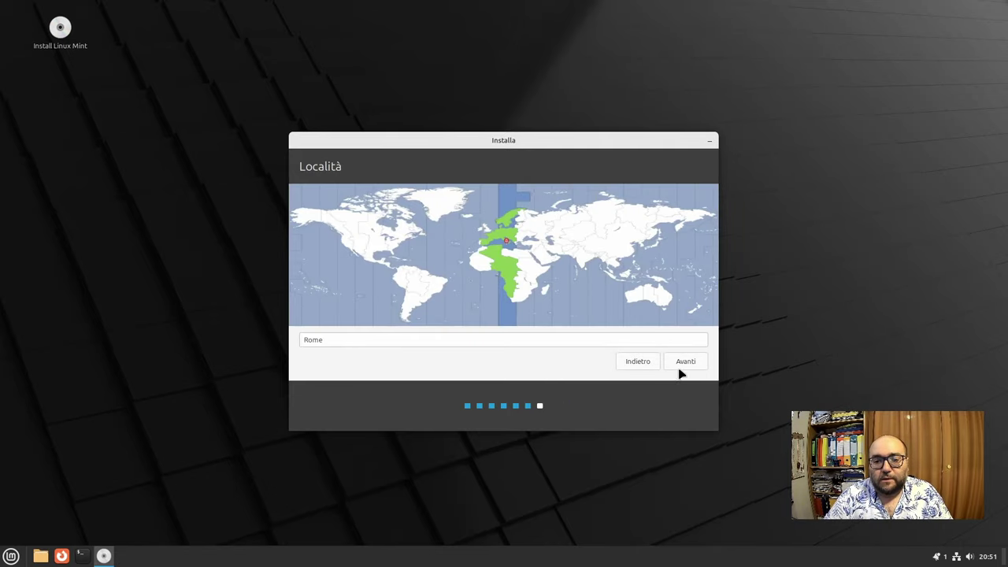
Step: Keep Rome, then enter the user's name, computer name 'mint', and the account password twice
{"action": "left_click", "coordinate": [681, 364]}
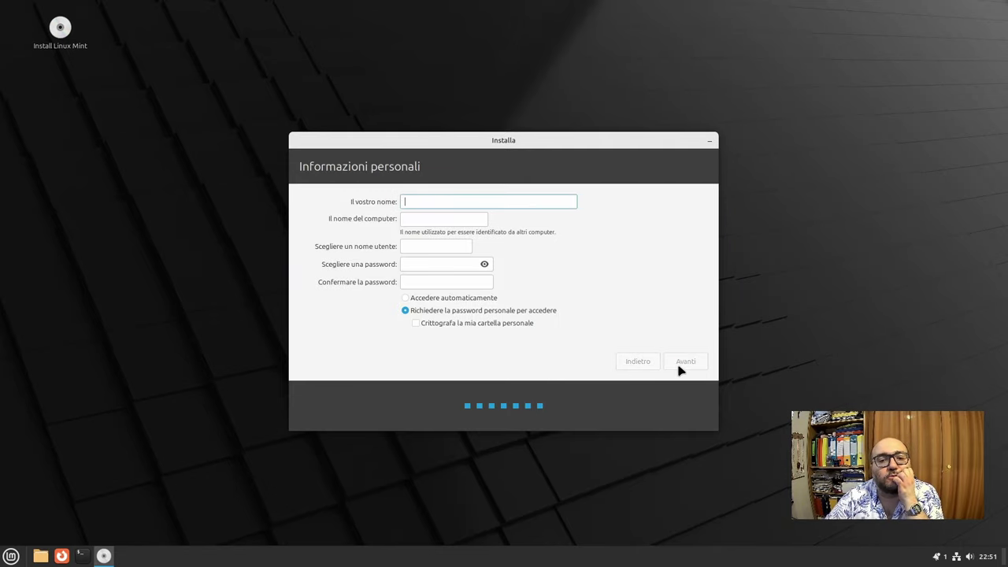
{"action": "type", "text": "Marco"}
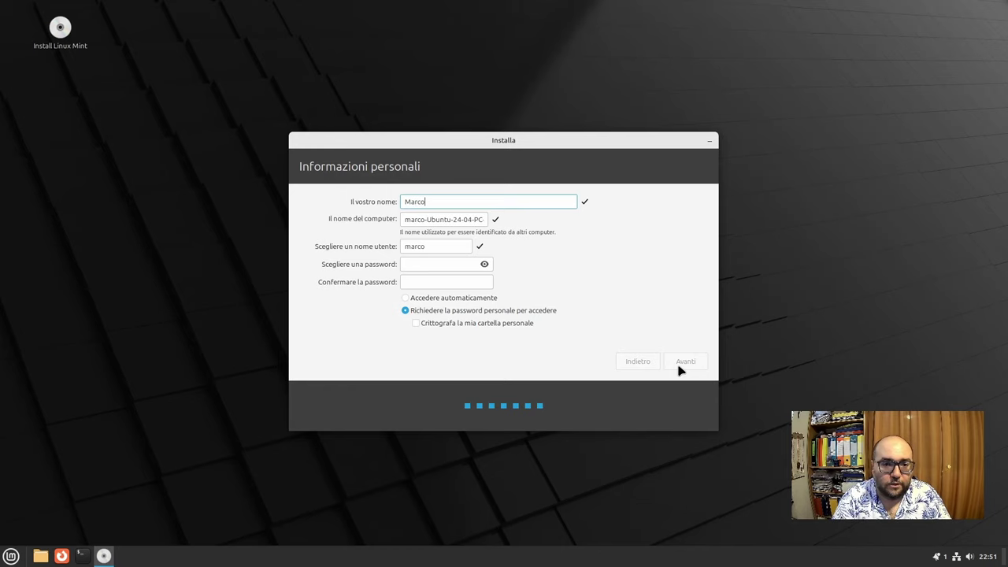
{"action": "key", "text": "Tab"}
{"action": "type", "text": "mint"}
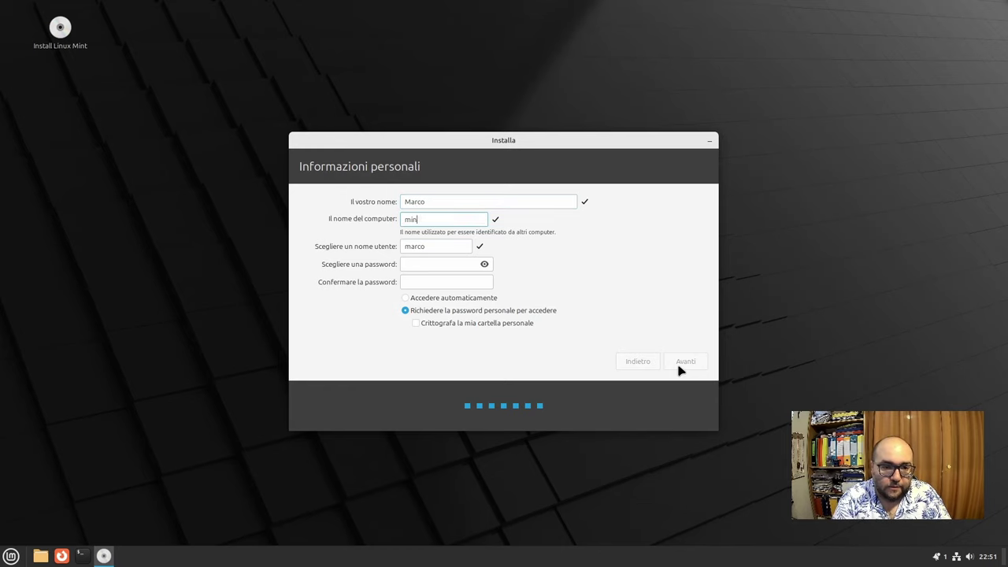
{"action": "key", "text": "Tab"}
{"action": "key", "text": "Tab"}
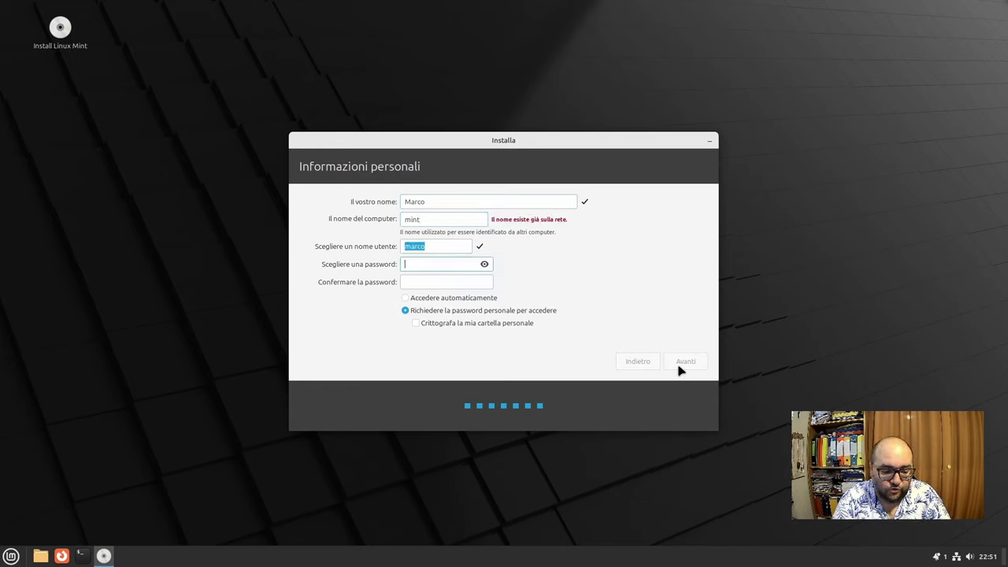
{"action": "key", "text": "Tab"}
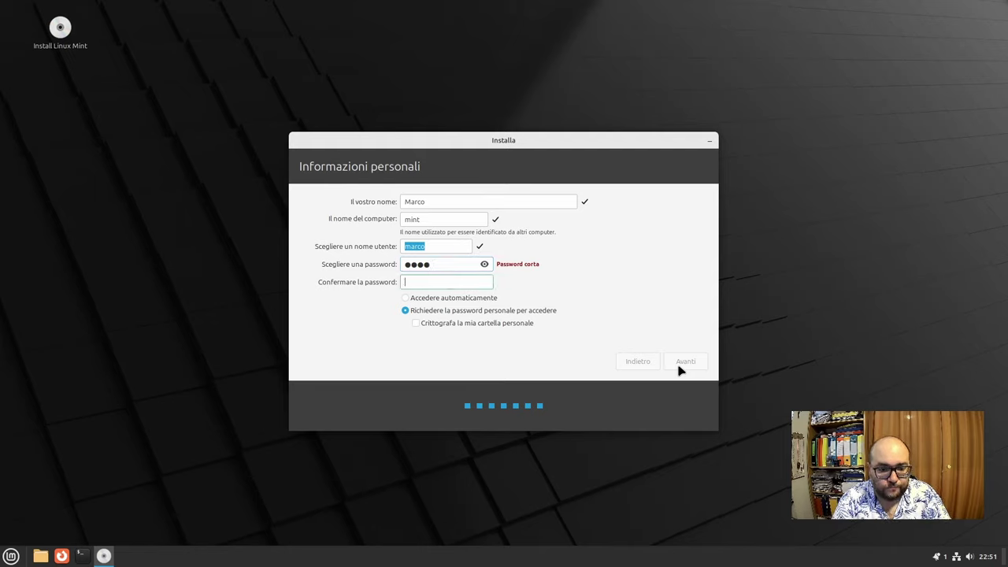
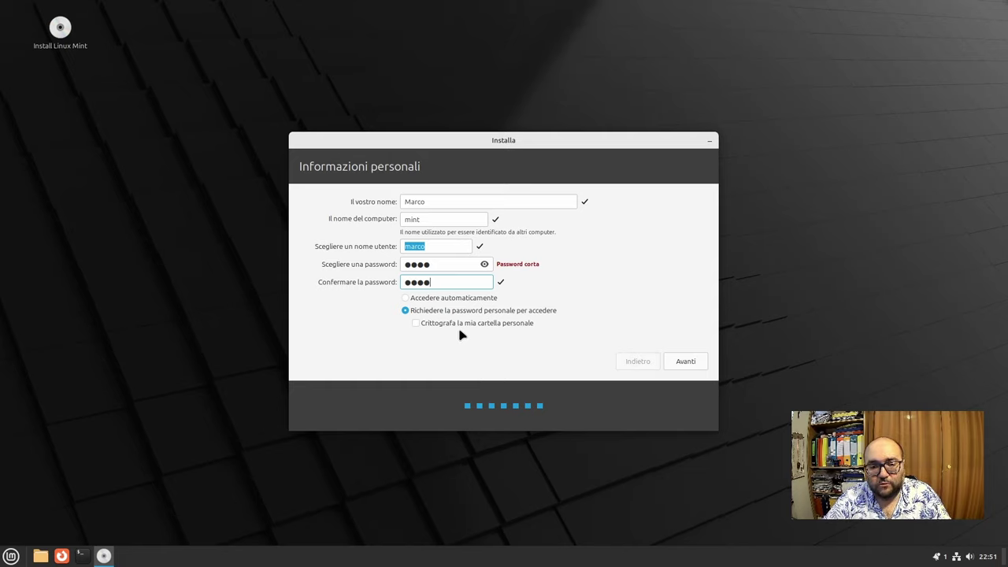
Step: Begin installing, expand the 'Copia dei file...' log, and page the slideshow to 'Diventa produttivo'
{"action": "left_click", "coordinate": [685, 362]}
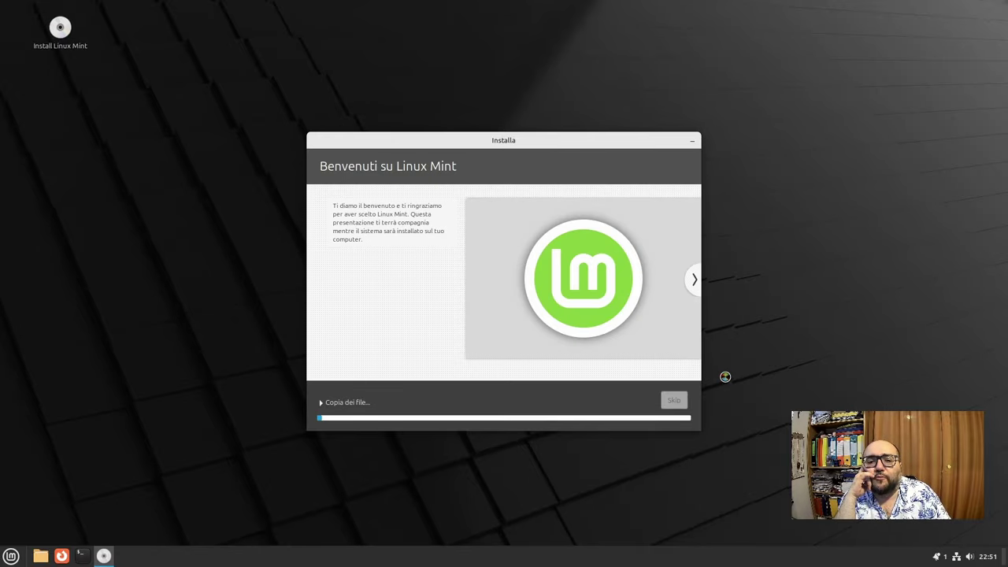
{"action": "left_click", "coordinate": [346, 402]}
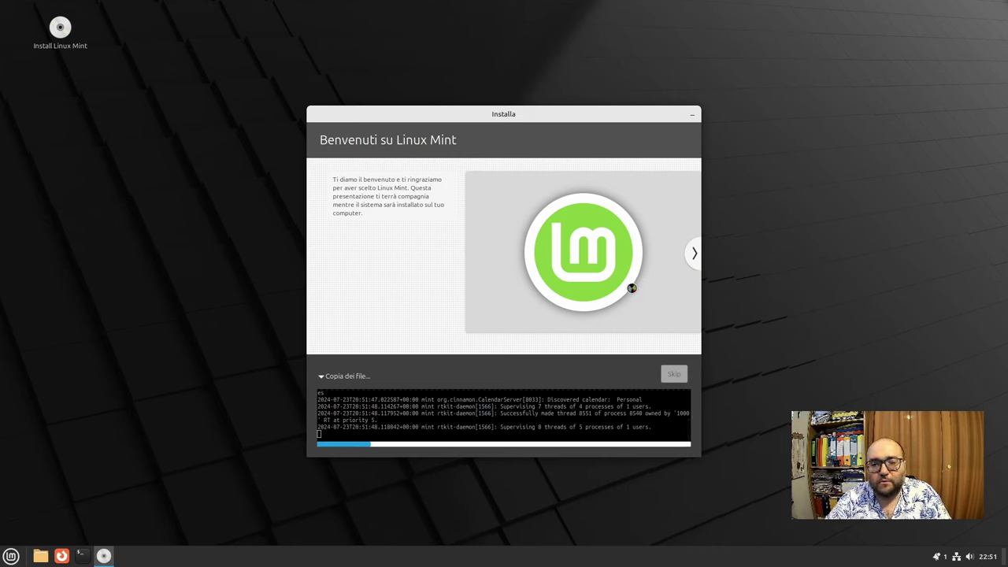
{"action": "left_click", "coordinate": [693, 256]}
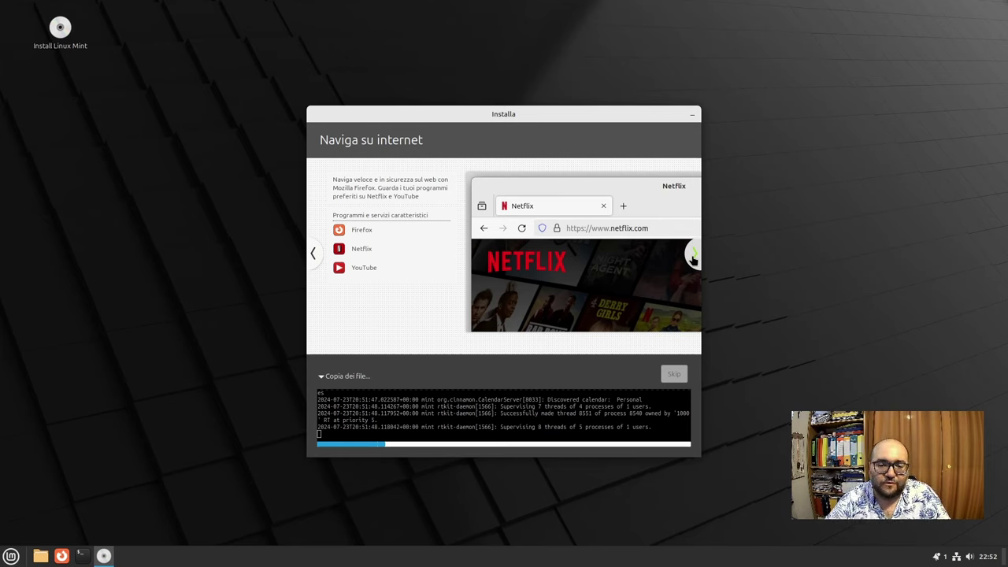
{"action": "left_click", "coordinate": [693, 256]}
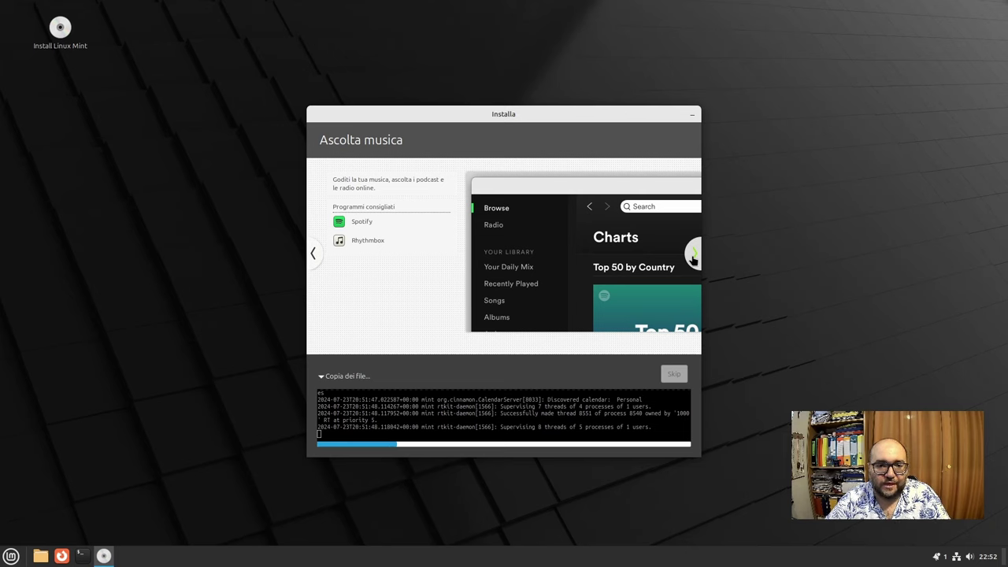
{"action": "left_click", "coordinate": [693, 256]}
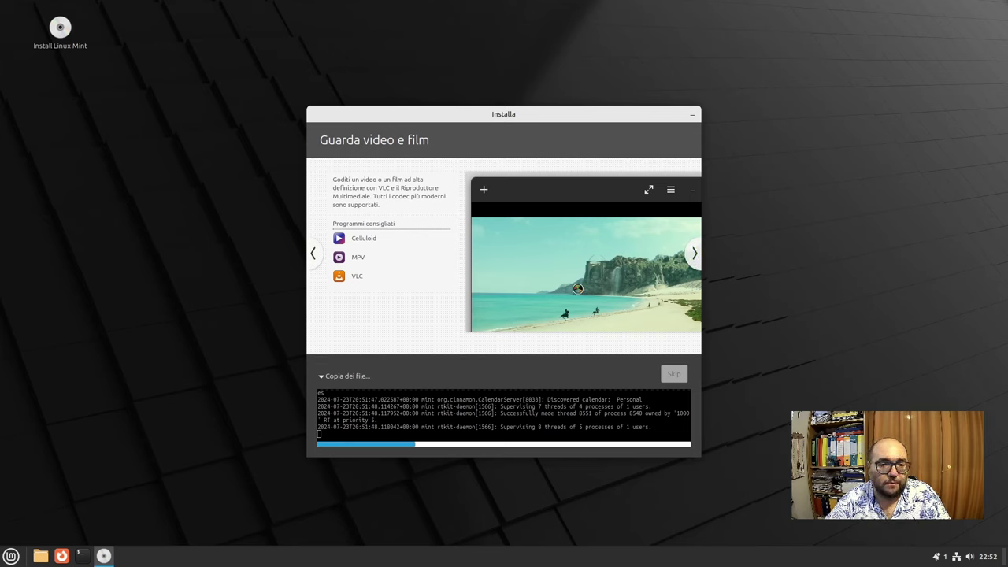
{"action": "left_click", "coordinate": [693, 256]}
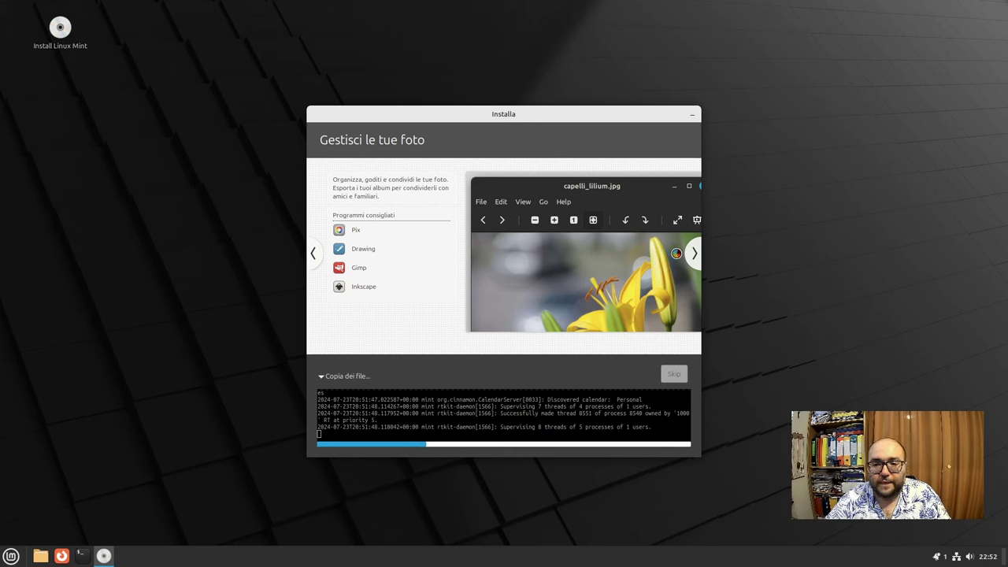
{"action": "left_click", "coordinate": [696, 264]}
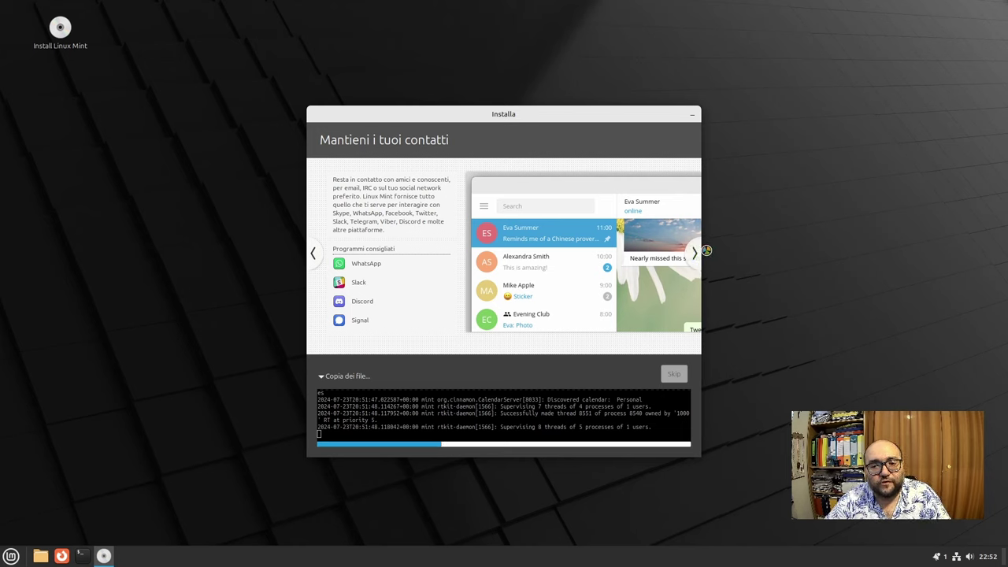
{"action": "left_click", "coordinate": [696, 264]}
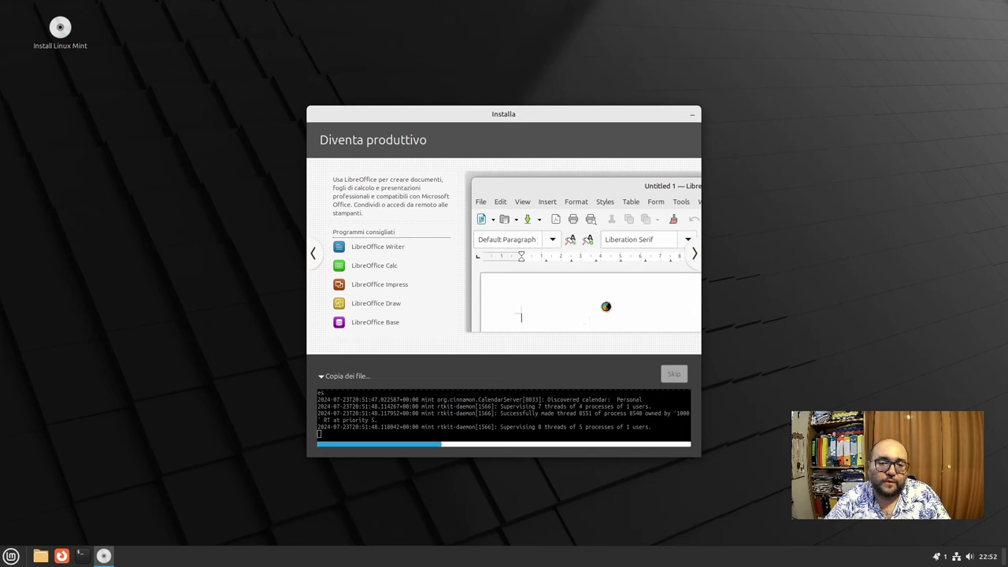
Step: Advance the installer slideshow past the software slide to 'Usa i programmi di Windows'
{"action": "left_click", "coordinate": [695, 254]}
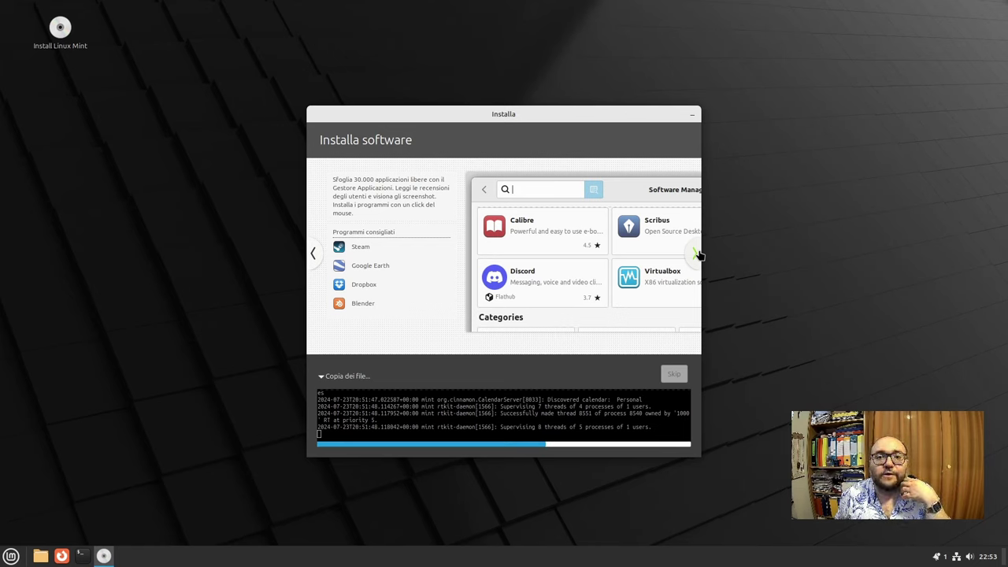
{"action": "left_click", "coordinate": [697, 253]}
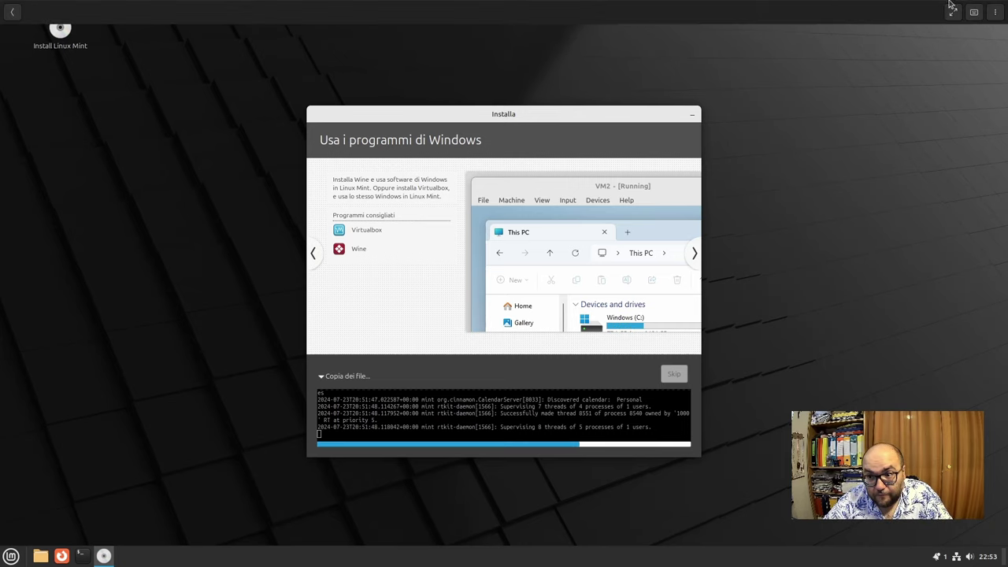
Step: Leave full screen, then return the VM to full screen showing 'Installazione completata'
{"action": "left_click", "coordinate": [953, 15]}
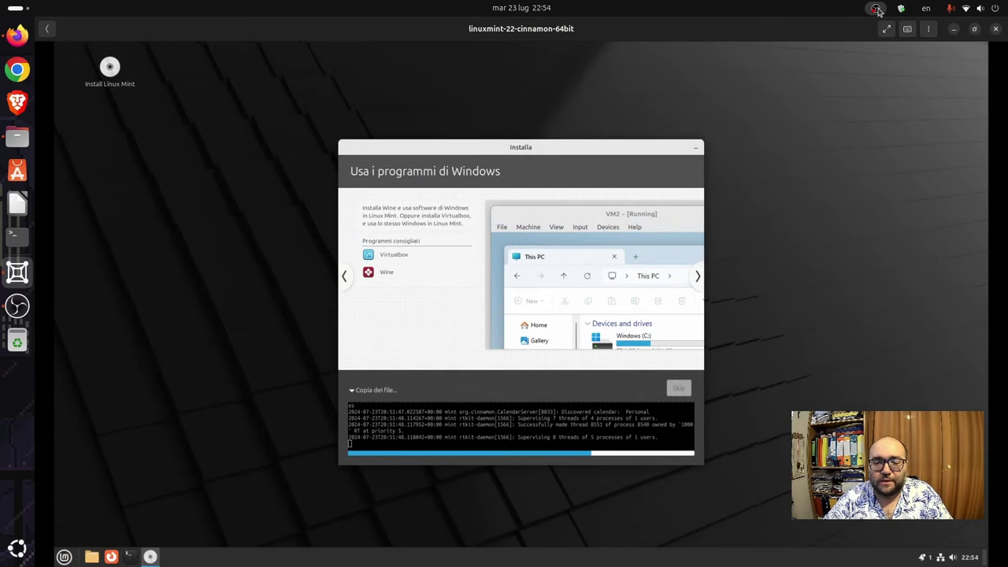
{"action": "left_click", "coordinate": [878, 11]}
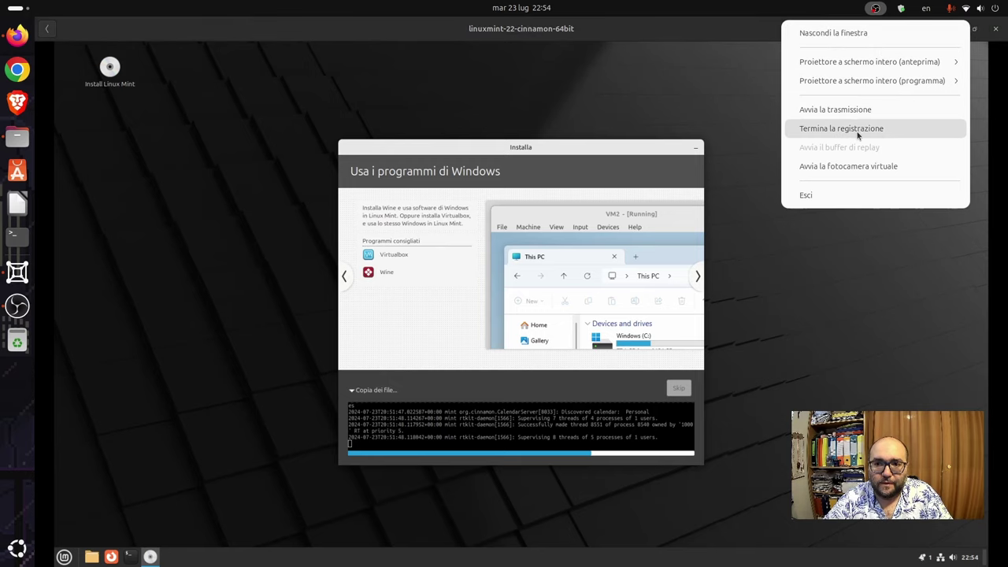
{"action": "left_click", "coordinate": [859, 129]}
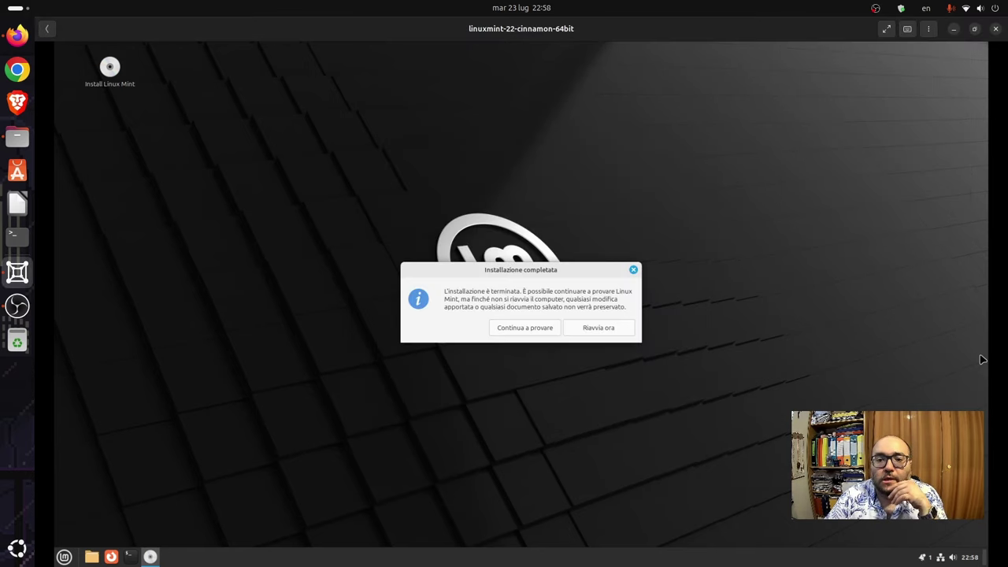
{"action": "left_click", "coordinate": [887, 29]}
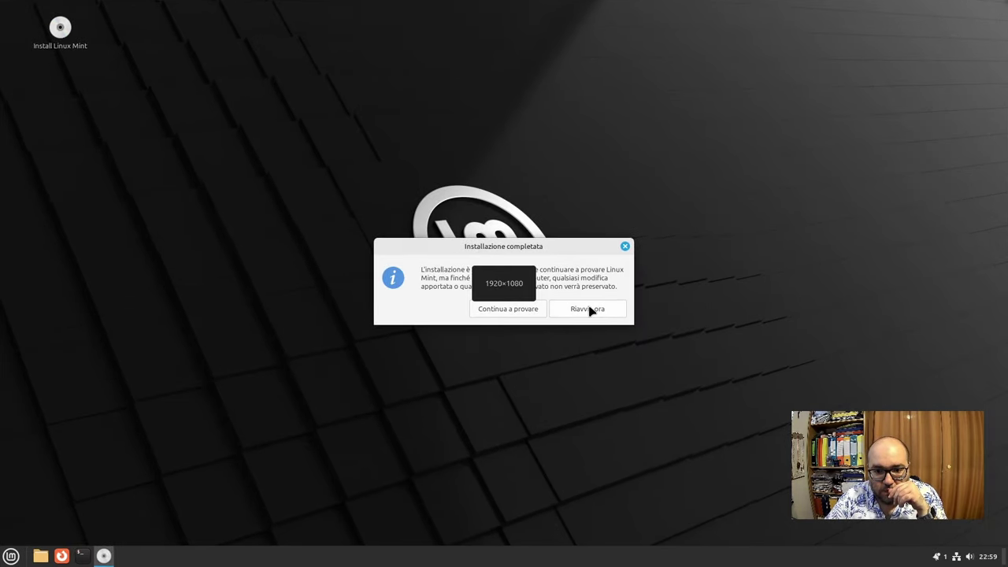
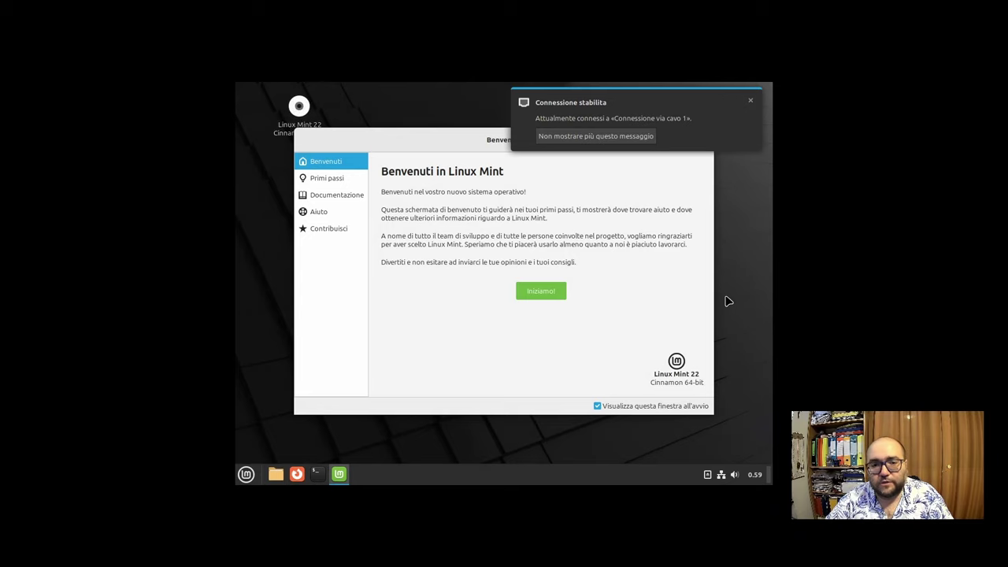
Step: Set the screen resolution to 1920 × 1080 (16:9), keep it, and close Display settings
{"action": "right_click", "coordinate": [444, 452]}
{"action": "left_click", "coordinate": [514, 378]}
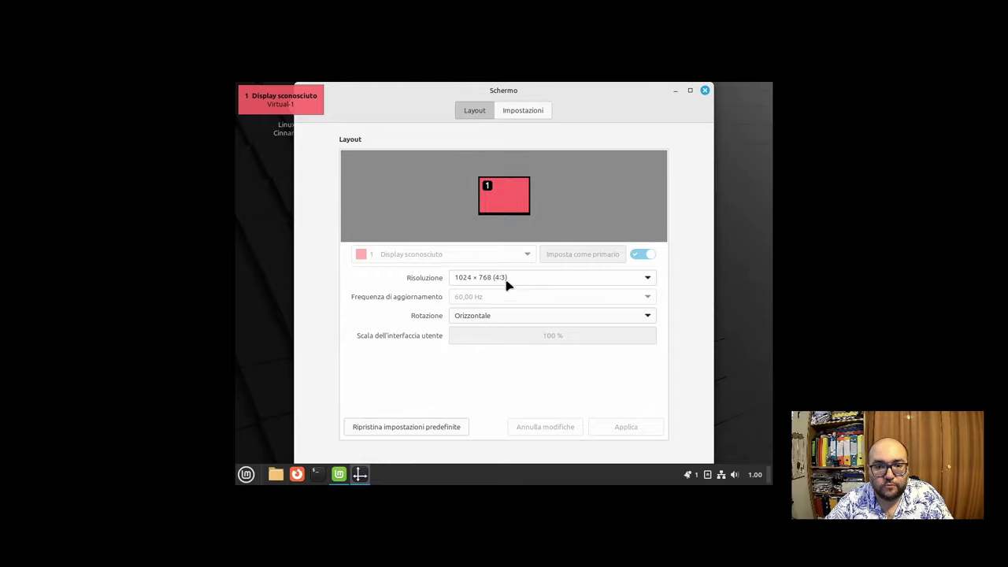
{"action": "left_click", "coordinate": [508, 279]}
{"action": "scroll", "coordinate": [508, 277], "scroll_direction": "up", "scroll_amount": 5}
{"action": "scroll", "coordinate": [508, 276], "scroll_direction": "up", "scroll_amount": 3}
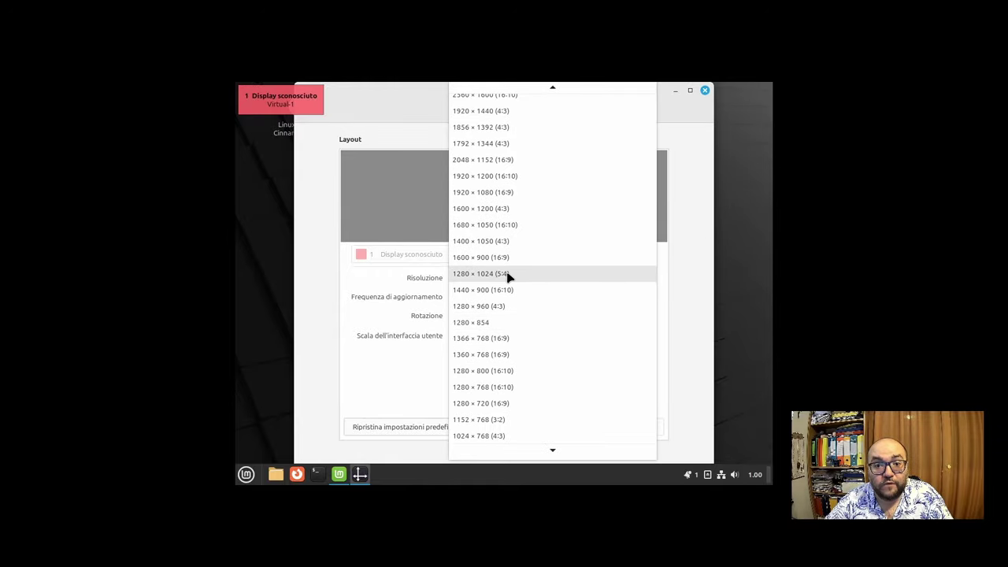
{"action": "left_click", "coordinate": [525, 195]}
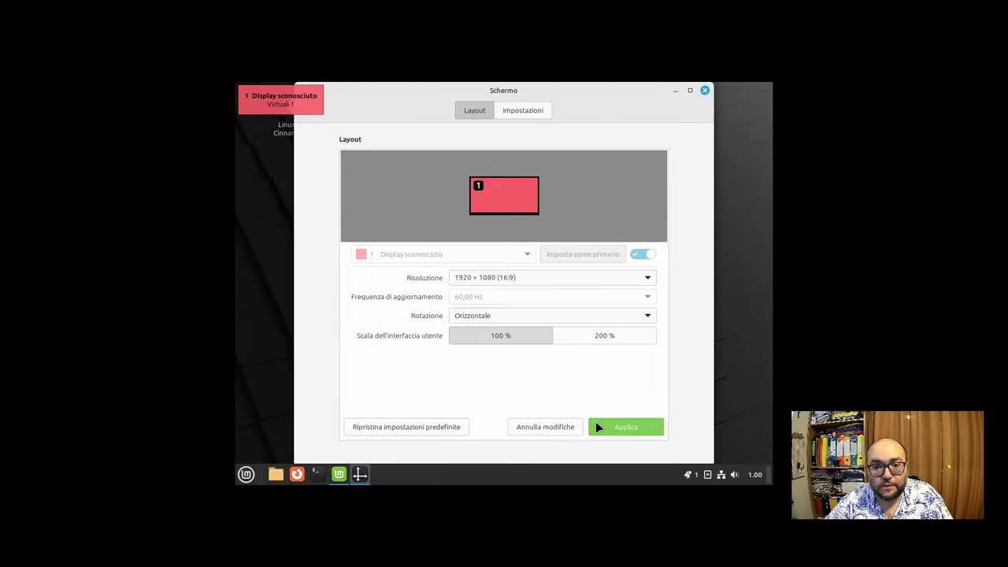
{"action": "left_click", "coordinate": [596, 425]}
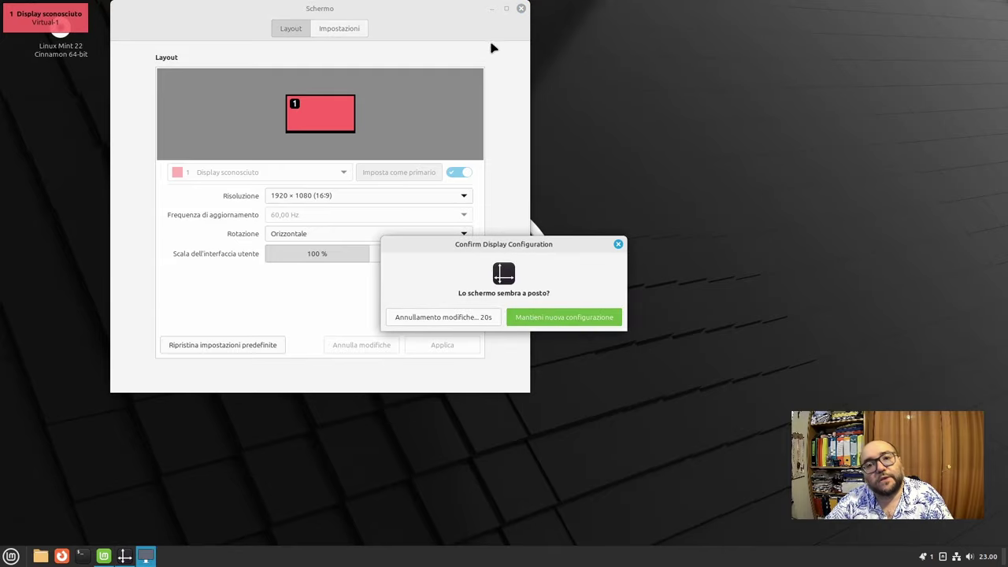
{"action": "left_click", "coordinate": [545, 318]}
{"action": "left_click", "coordinate": [521, 8]}
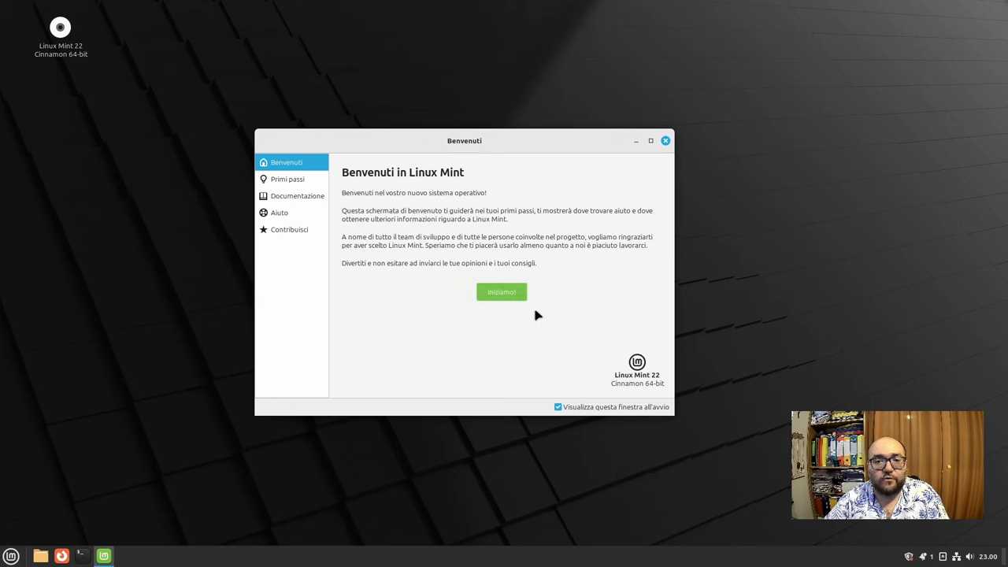
Step: Start the Welcome guide and scroll the Primi passi list from desktop colours to Firewall
{"action": "left_click", "coordinate": [504, 294]}
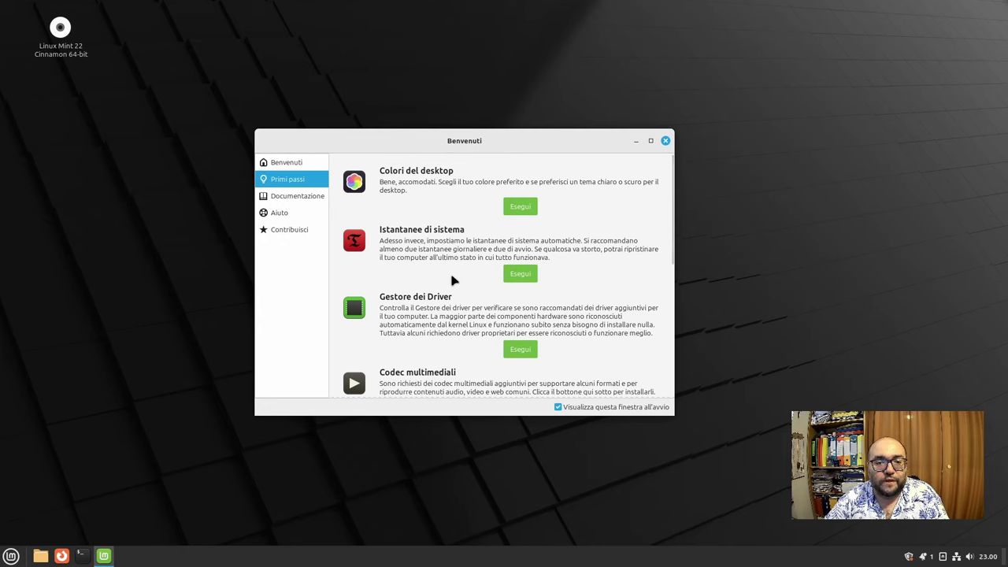
{"action": "scroll", "coordinate": [453, 279], "scroll_direction": "down", "scroll_amount": 3}
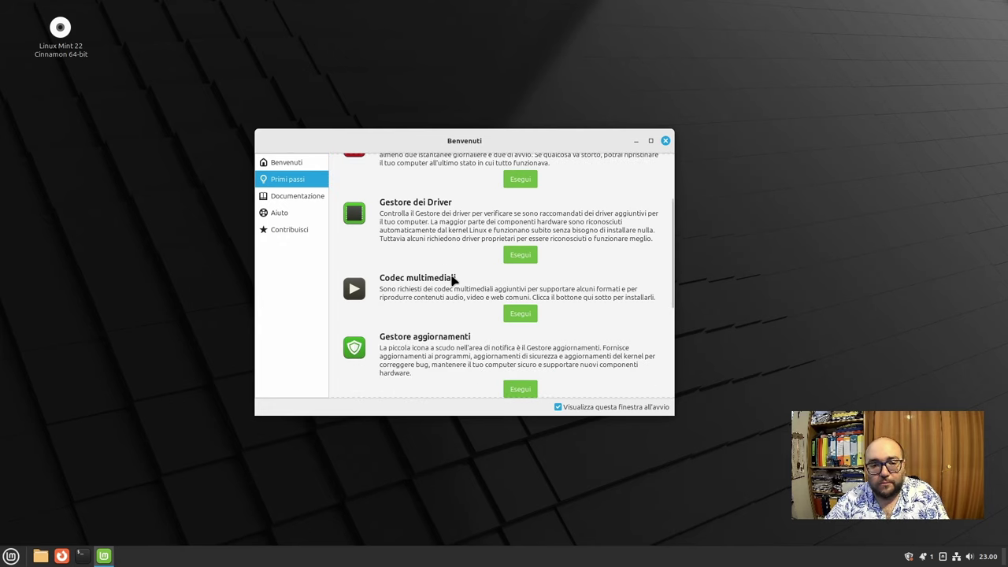
{"action": "scroll", "coordinate": [453, 279], "scroll_direction": "down", "scroll_amount": 2}
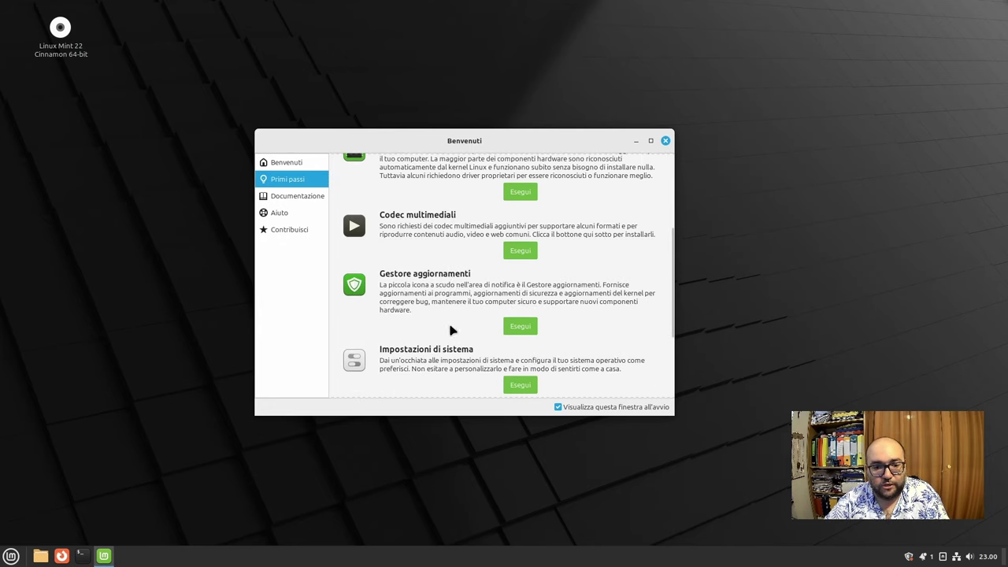
{"action": "scroll", "coordinate": [453, 331], "scroll_direction": "down", "scroll_amount": 4}
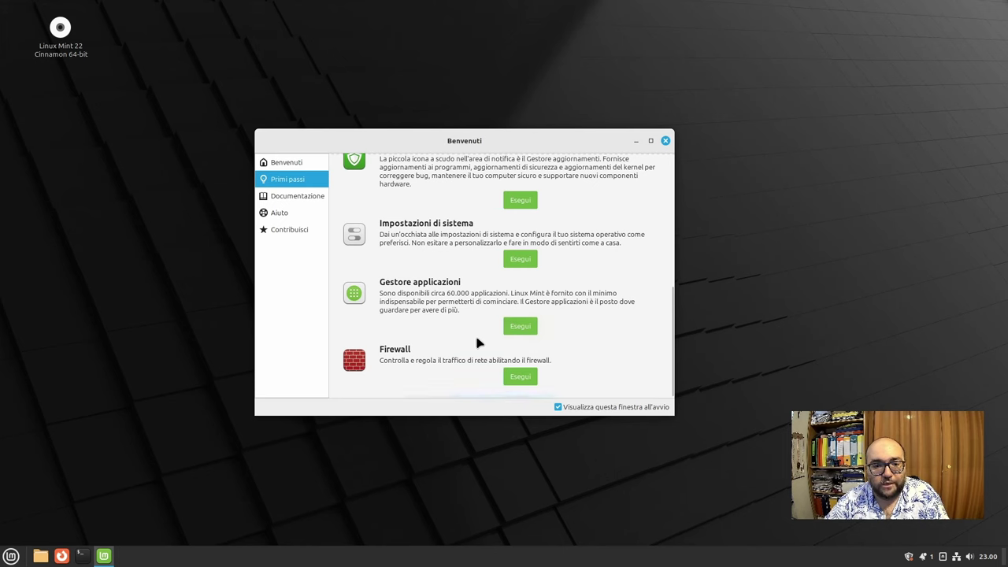
{"action": "scroll", "coordinate": [476, 343], "scroll_direction": "up", "scroll_amount": 8}
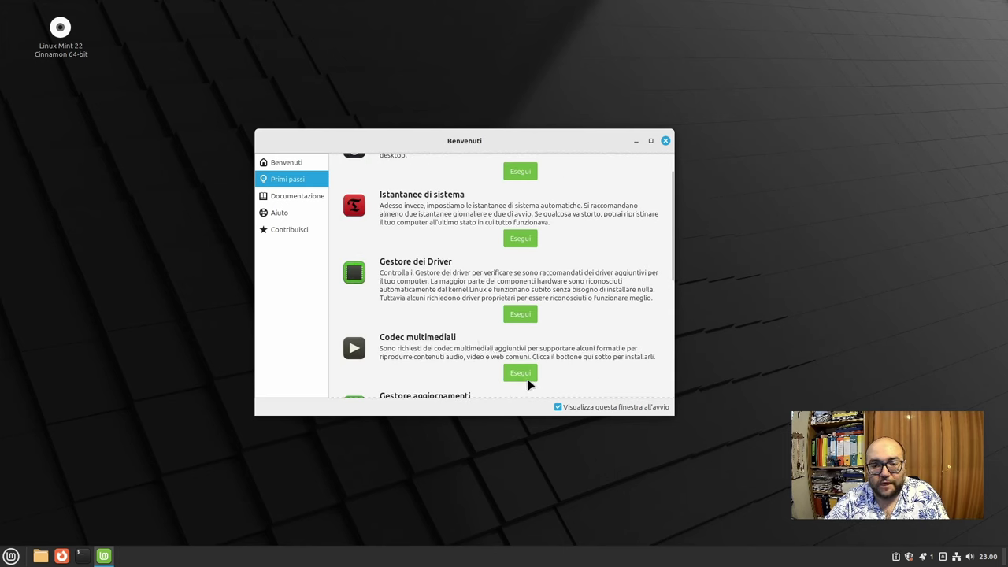
Step: Install mint-meta-codecs from Codec multimediali, accepting the package changes and authenticating
{"action": "left_click", "coordinate": [520, 373]}
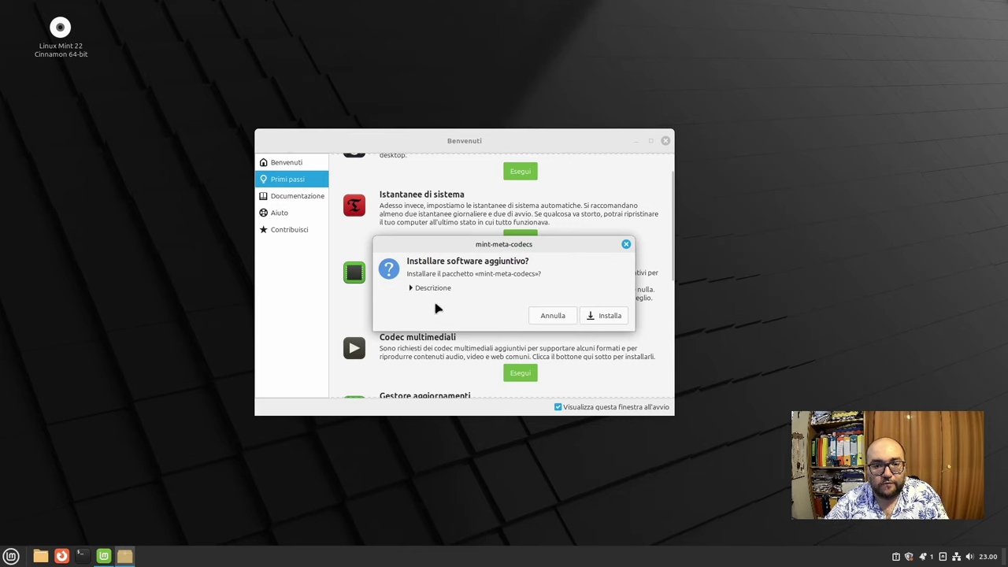
{"action": "left_click", "coordinate": [432, 289]}
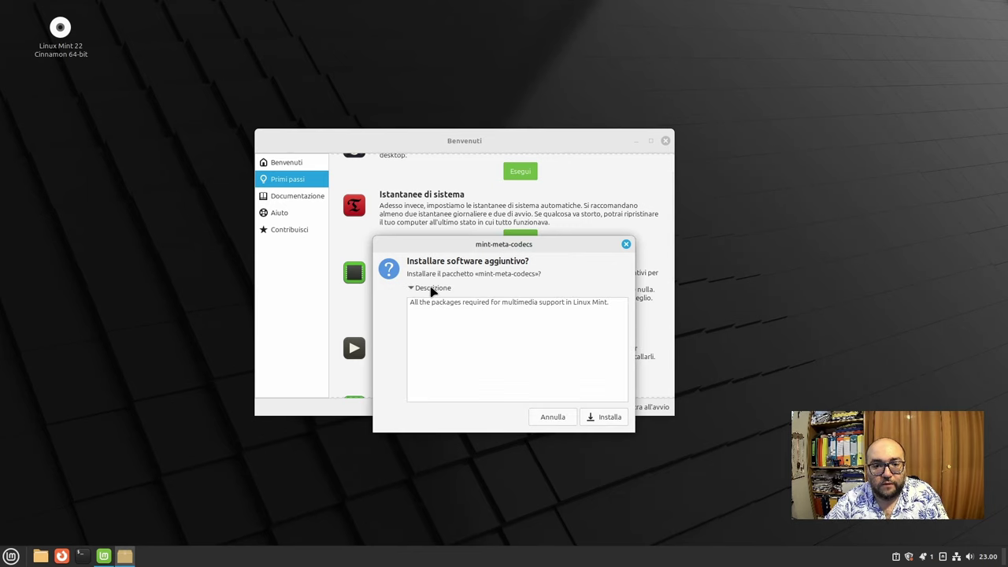
{"action": "left_click", "coordinate": [617, 422]}
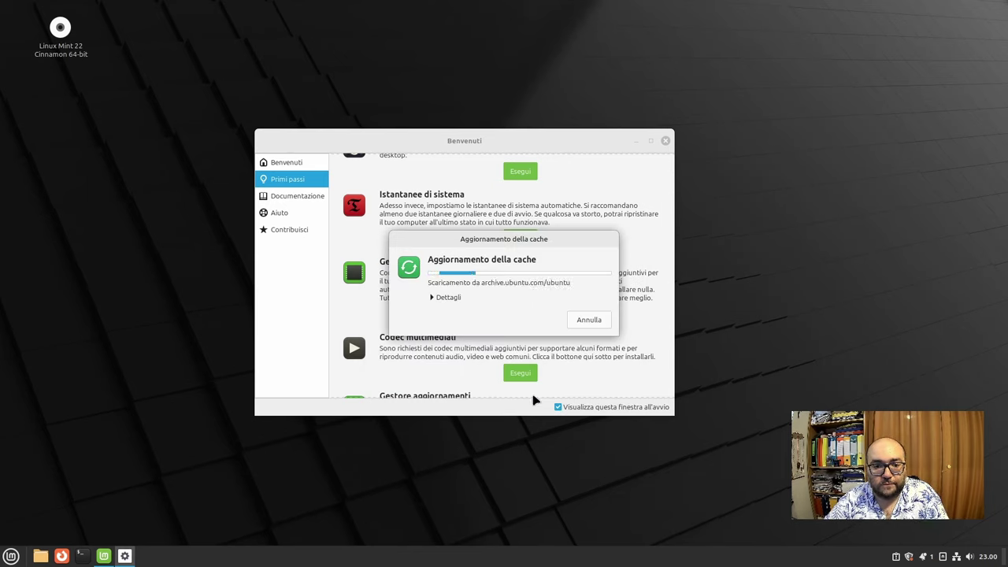
{"action": "left_click", "coordinate": [447, 297]}
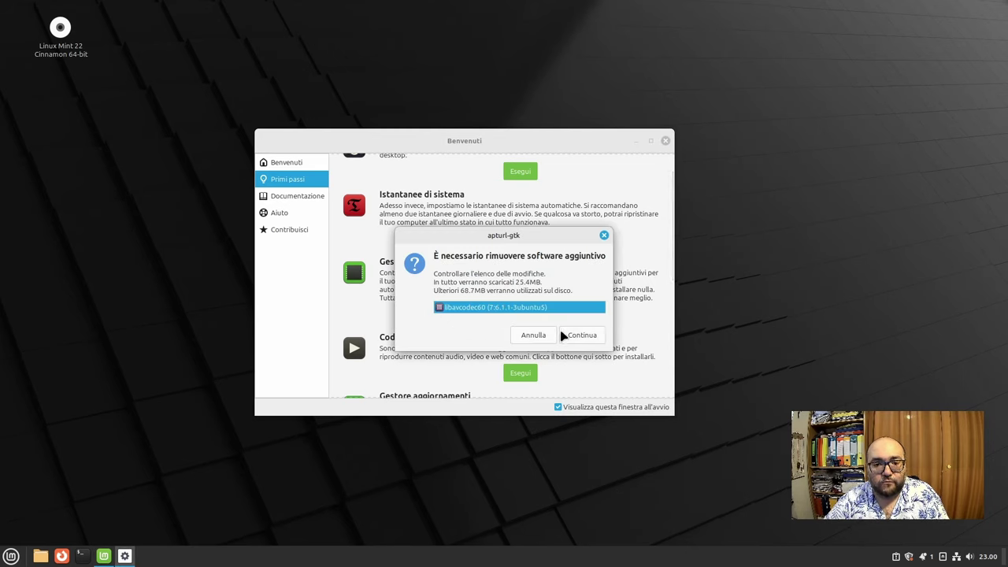
{"action": "left_click", "coordinate": [574, 336]}
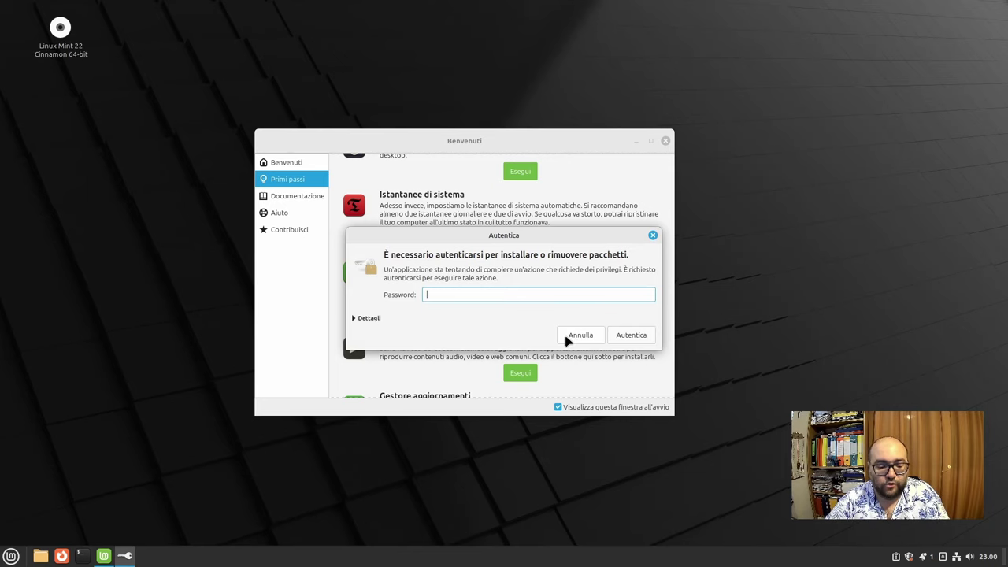
{"action": "key", "text": "Return"}
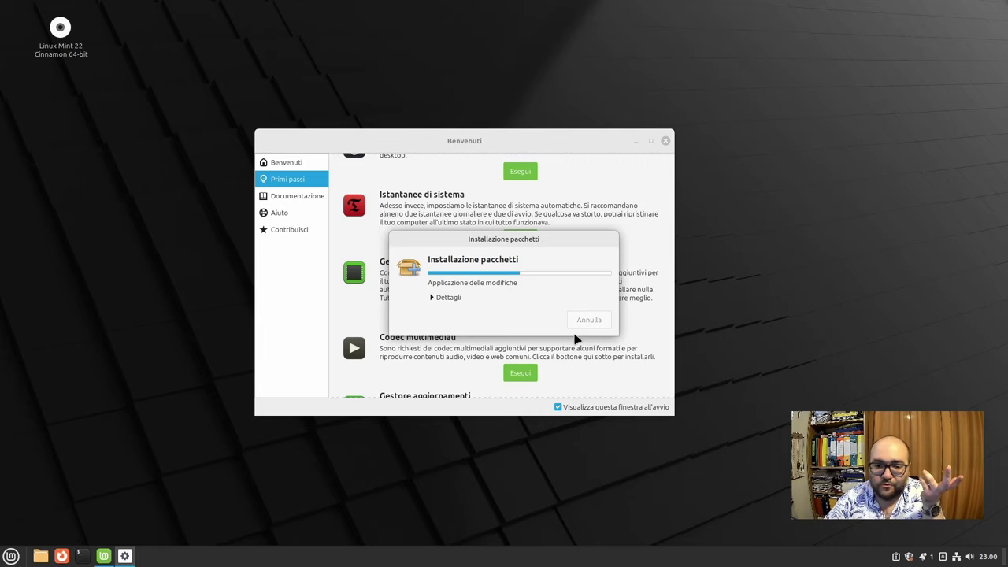
Step: Check the installation log, then move the codec progress window aside
{"action": "left_click", "coordinate": [455, 296]}
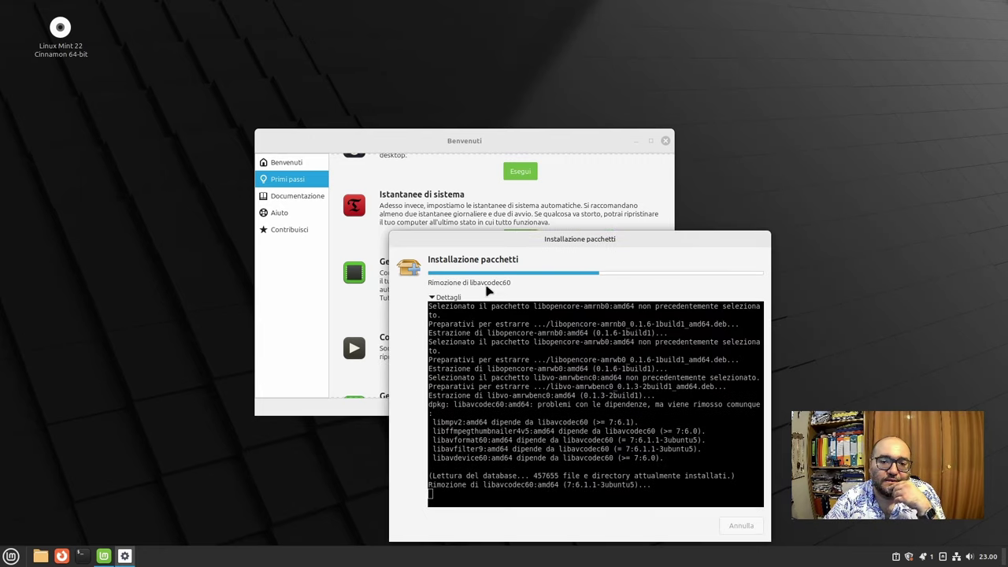
{"action": "left_click", "coordinate": [432, 297]}
{"action": "left_click_drag", "start_coordinate": [508, 240], "coordinate": [851, 173]}
{"action": "scroll", "coordinate": [452, 291], "scroll_direction": "up", "scroll_amount": 2}
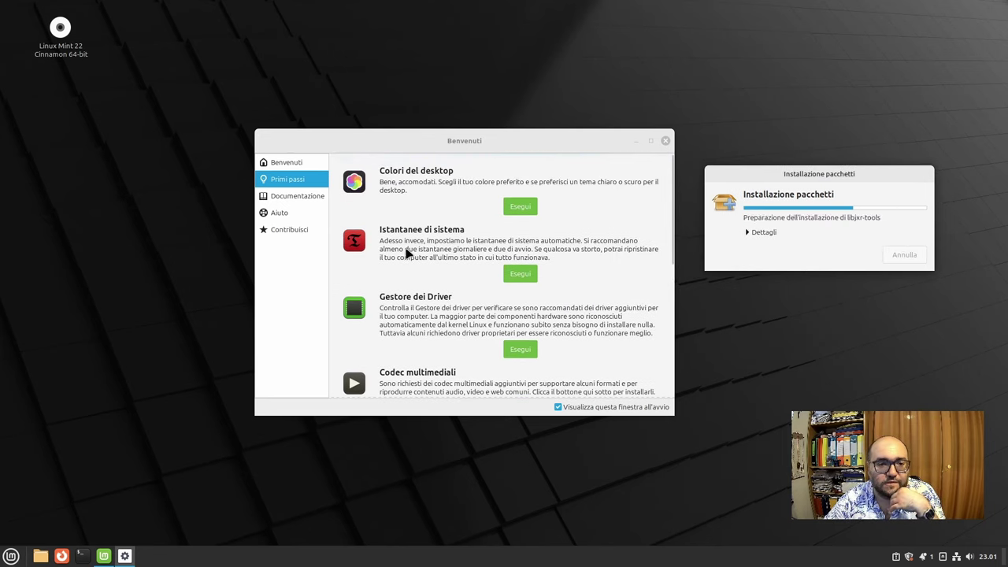
{"action": "scroll", "coordinate": [441, 268], "scroll_direction": "down", "scroll_amount": 4}
{"action": "scroll", "coordinate": [443, 300], "scroll_direction": "up", "scroll_amount": 4}
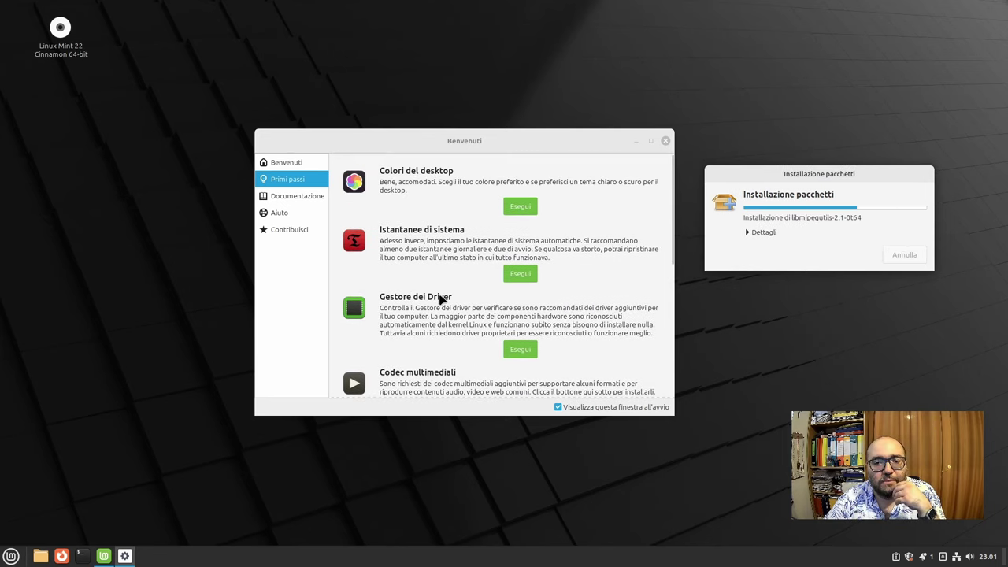
{"action": "left_click", "coordinate": [277, 197]}
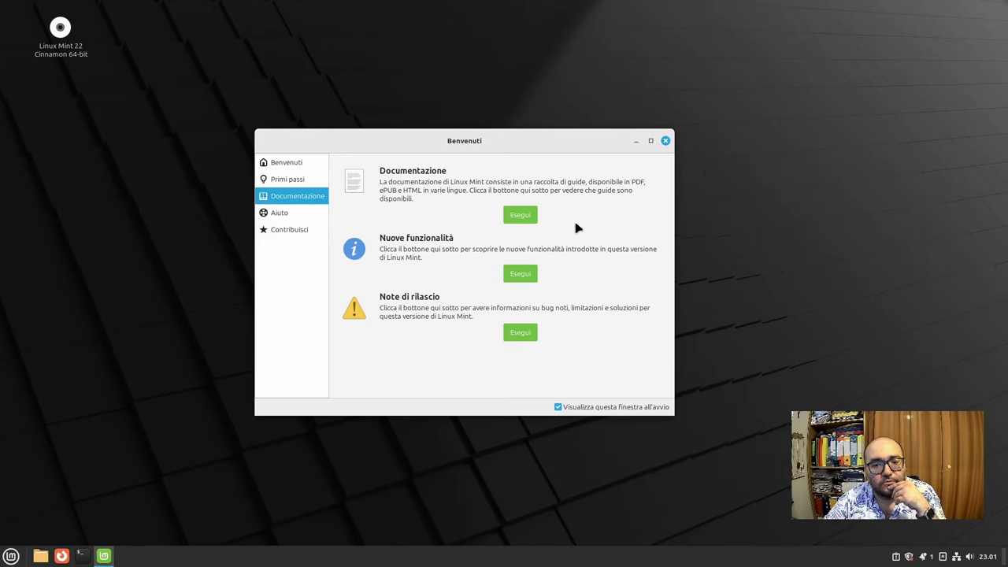
{"action": "left_click", "coordinate": [306, 211]}
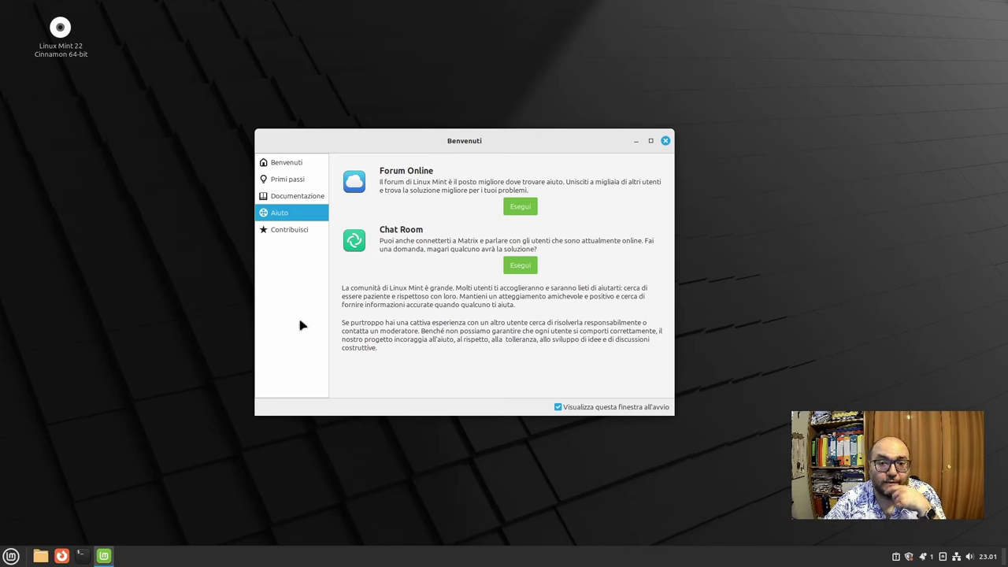
{"action": "left_click", "coordinate": [290, 230]}
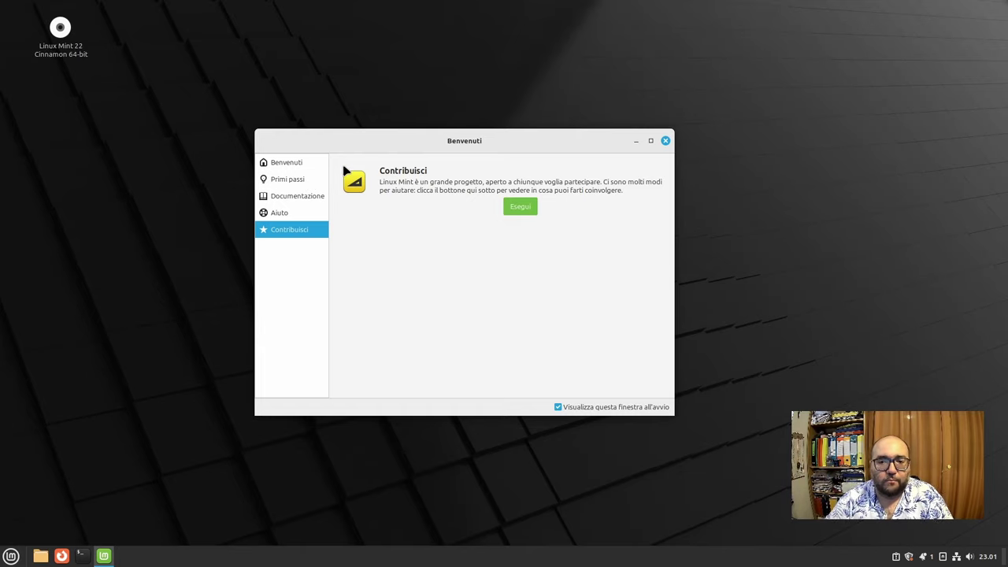
{"action": "left_click", "coordinate": [299, 181]}
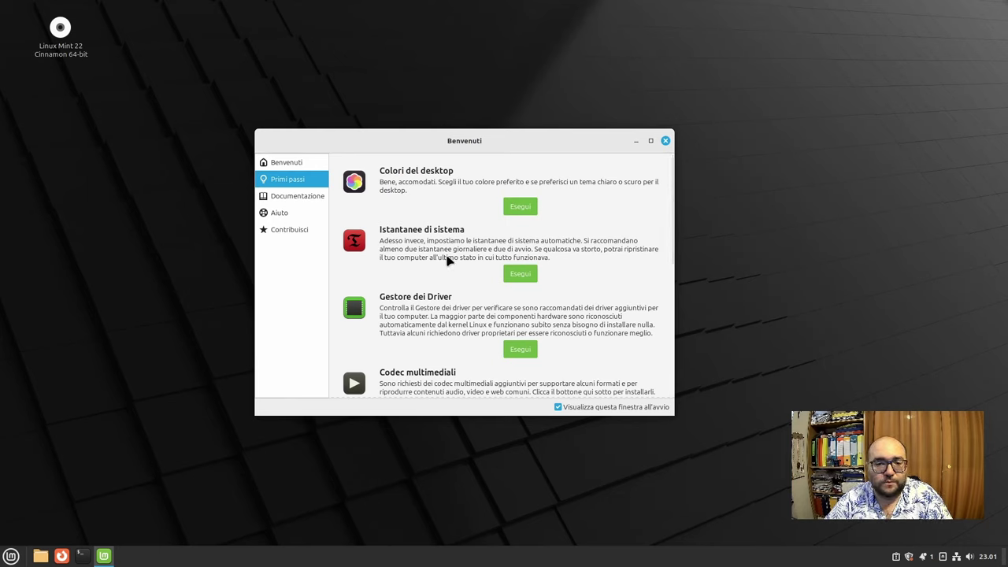
Step: Launch Timeshift with the account password and choose RSYNC as the snapshot type
{"action": "left_click", "coordinate": [522, 276]}
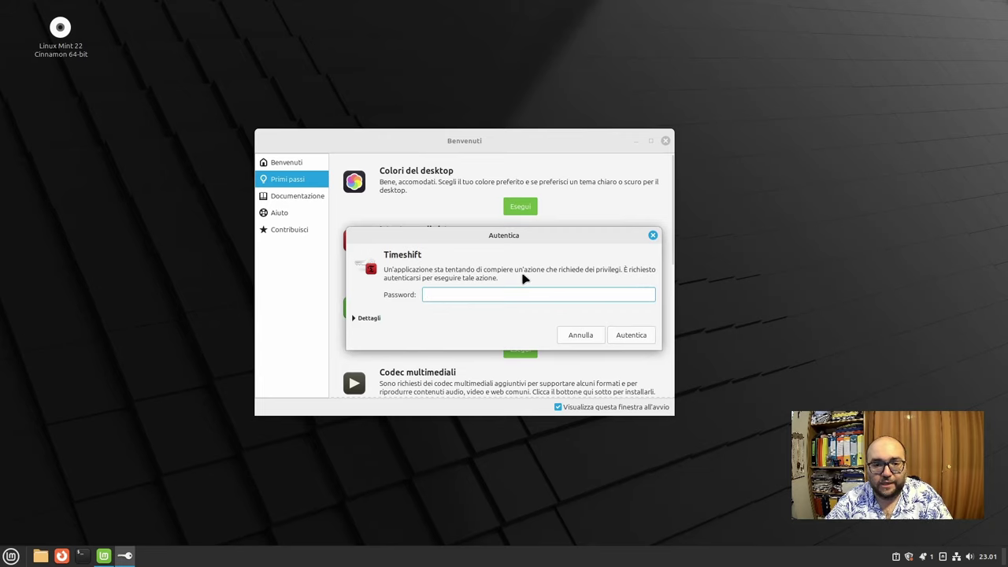
{"action": "type", "text": "****"}
{"action": "key", "text": "Return"}
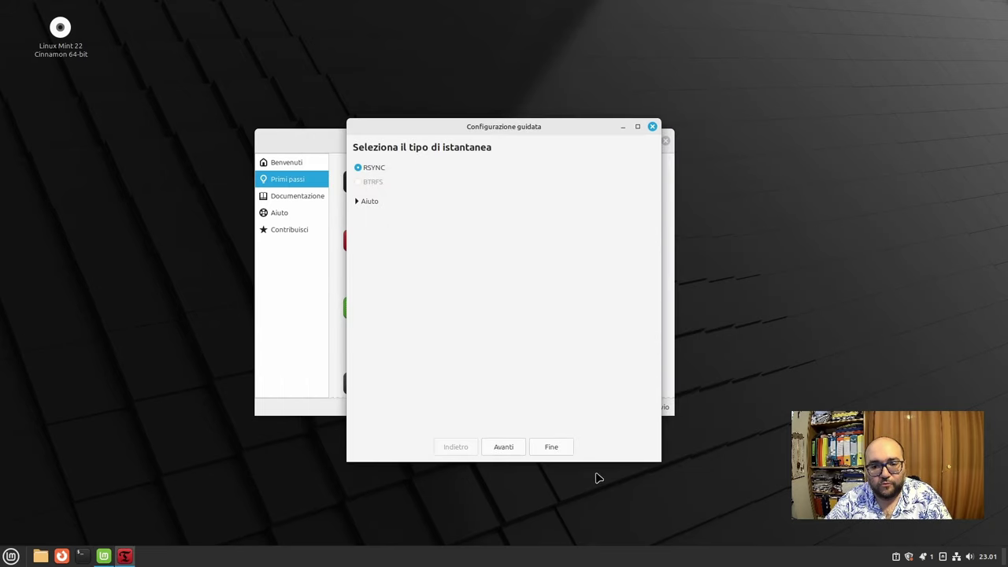
{"action": "left_click", "coordinate": [504, 452]}
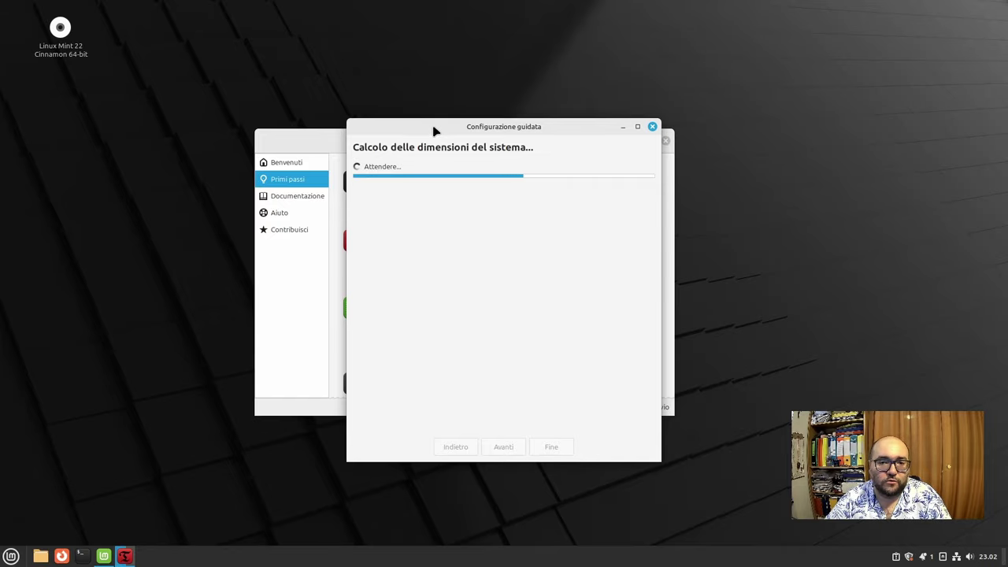
{"action": "left_click_drag", "start_coordinate": [435, 131], "coordinate": [676, 135]}
Step: Close the Welcome window, finish Timeshift setup with sda3 as snapshot location, and close Timeshift
{"action": "left_click", "coordinate": [515, 142]}
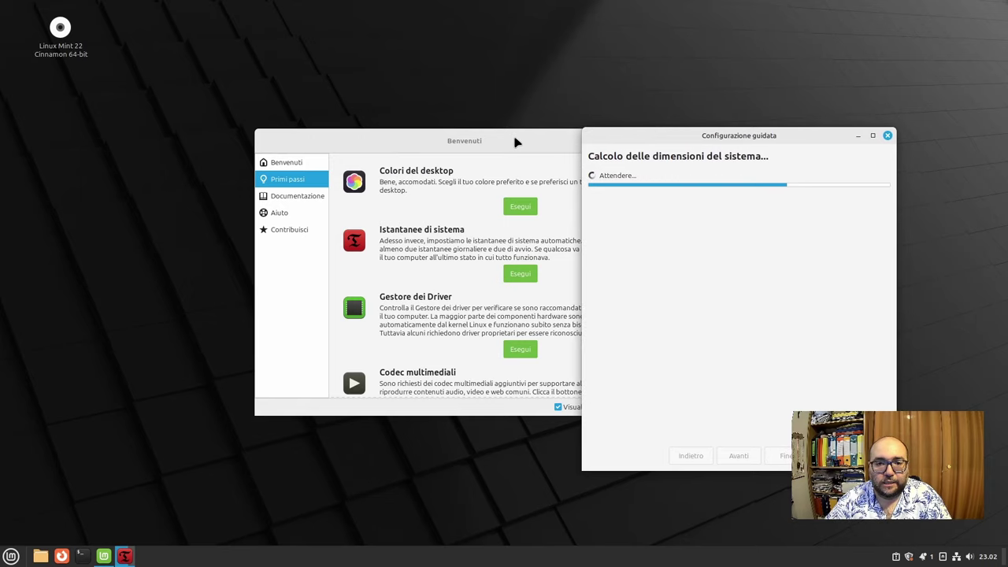
{"action": "left_click", "coordinate": [520, 155]}
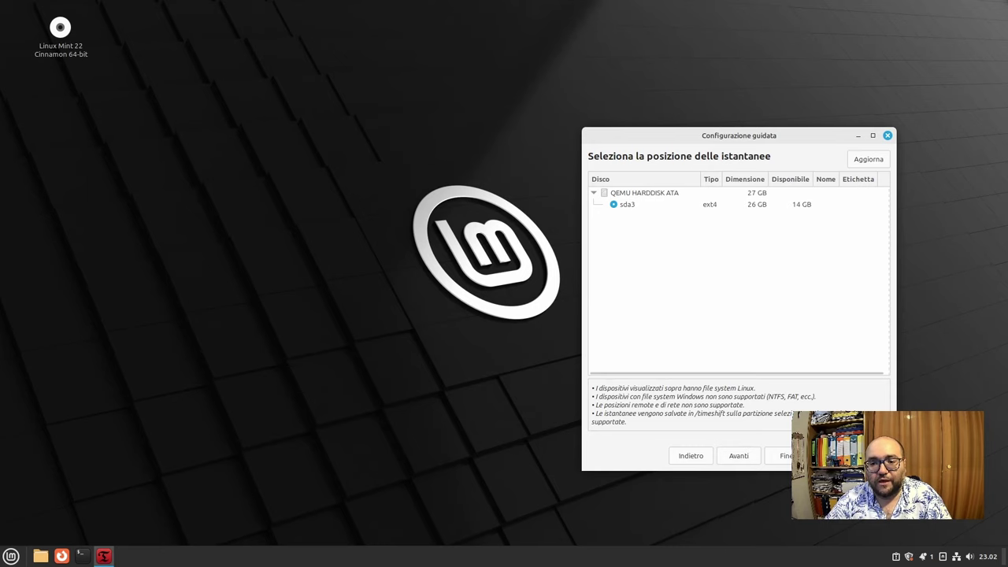
{"action": "left_click", "coordinate": [787, 460]}
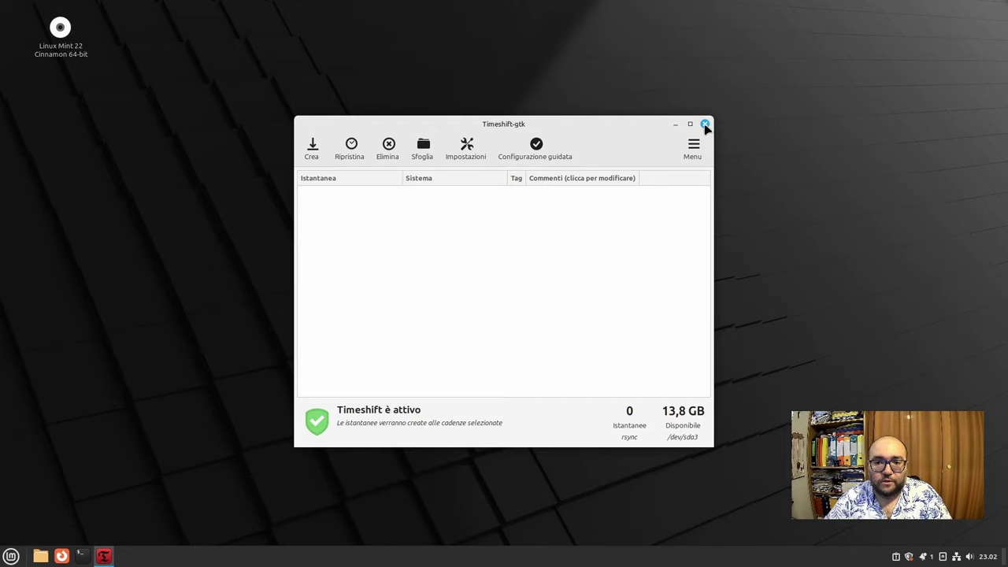
{"action": "left_click", "coordinate": [706, 124]}
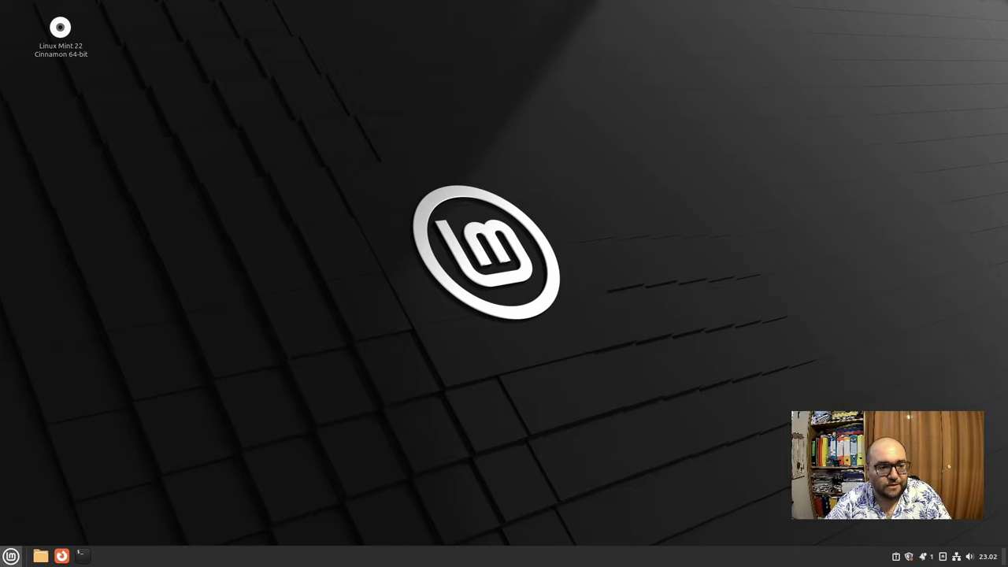
Step: Open Home in Nemo, eject the Linux Mint installation disc, and launch Firefox
{"action": "left_click", "coordinate": [41, 557]}
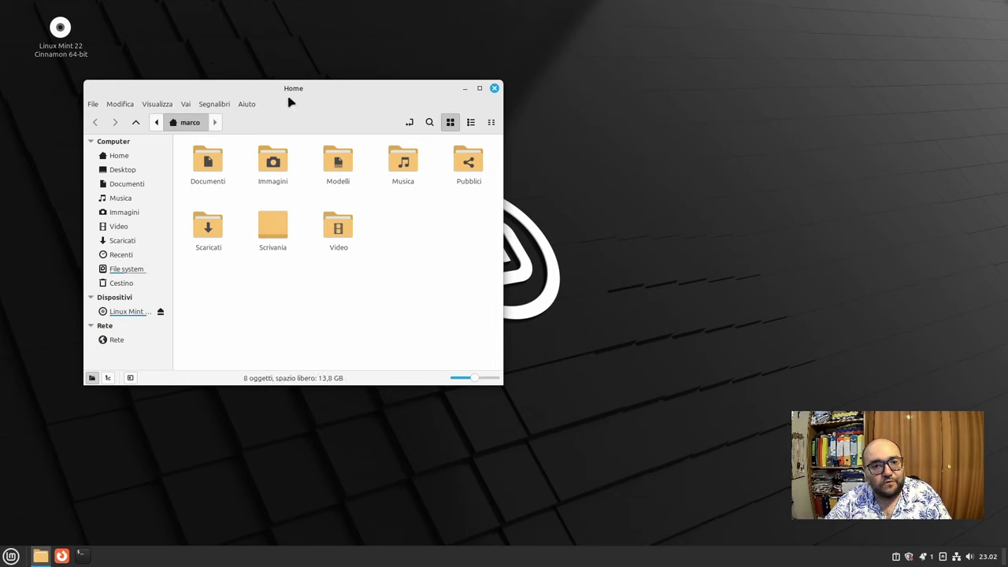
{"action": "left_click", "coordinate": [130, 312]}
{"action": "left_click", "coordinate": [160, 313]}
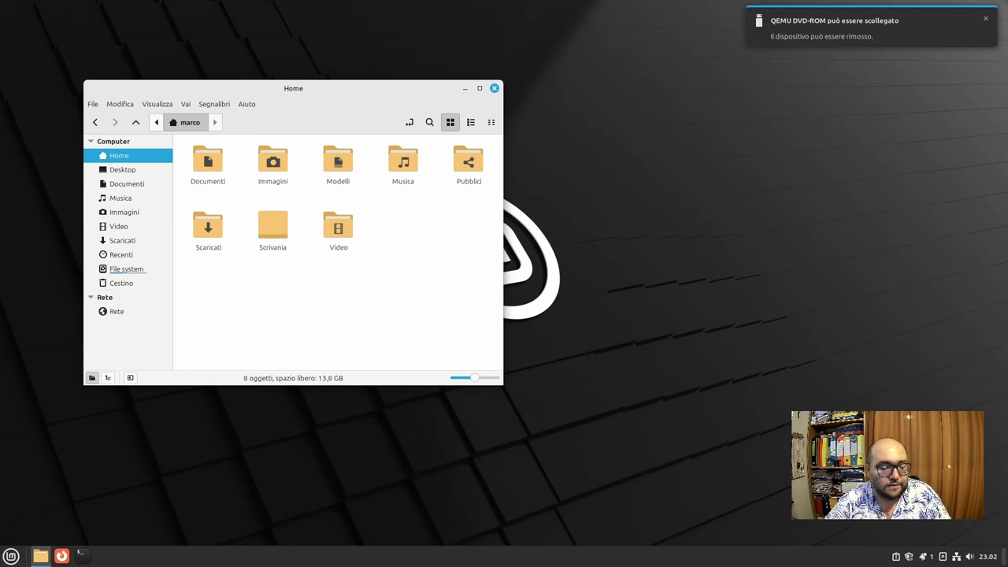
{"action": "left_click", "coordinate": [62, 556]}
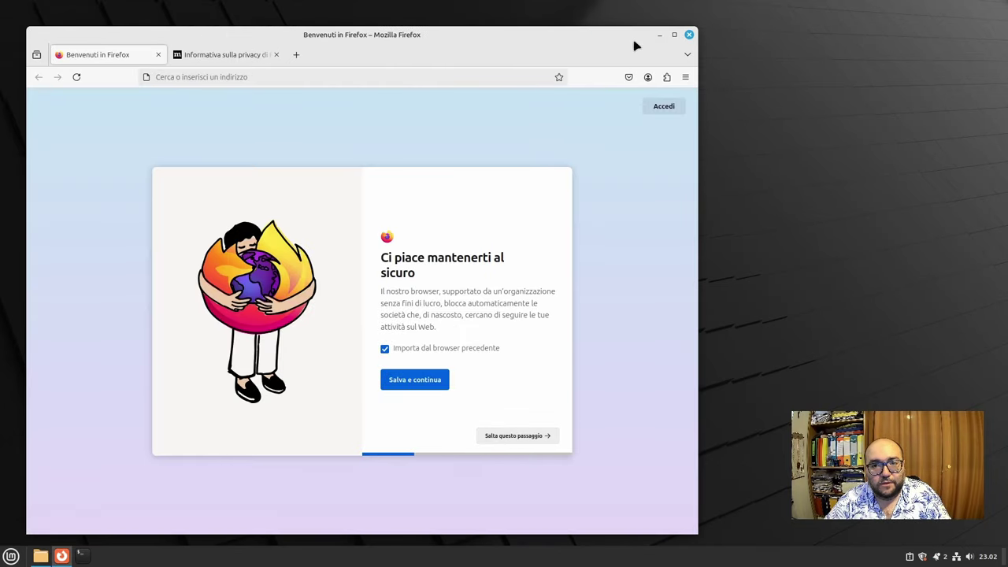
Step: Check the Firefox version through Aiuto > Informazioni su Firefox
{"action": "left_click", "coordinate": [685, 76]}
{"action": "left_click", "coordinate": [647, 401]}
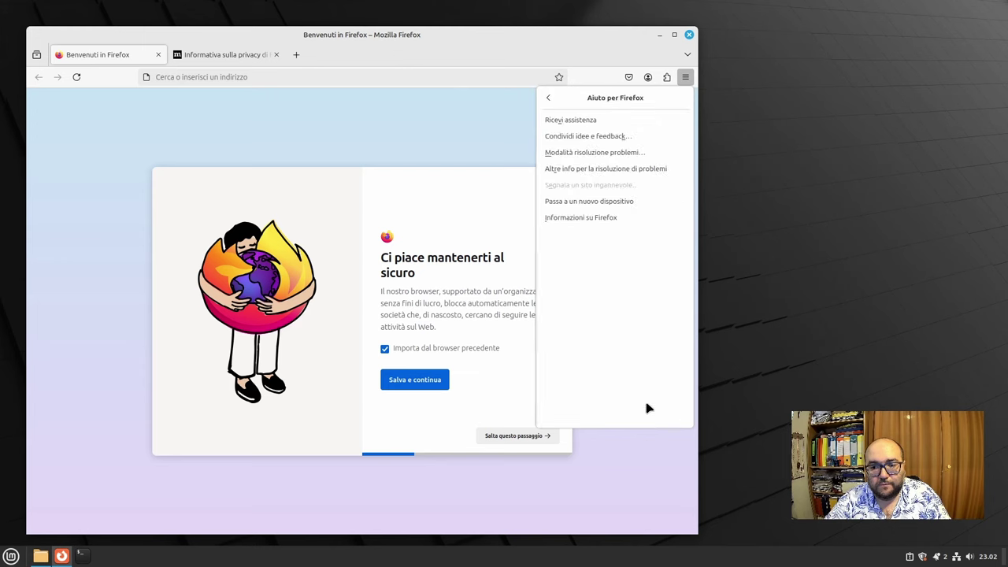
{"action": "left_click", "coordinate": [663, 216]}
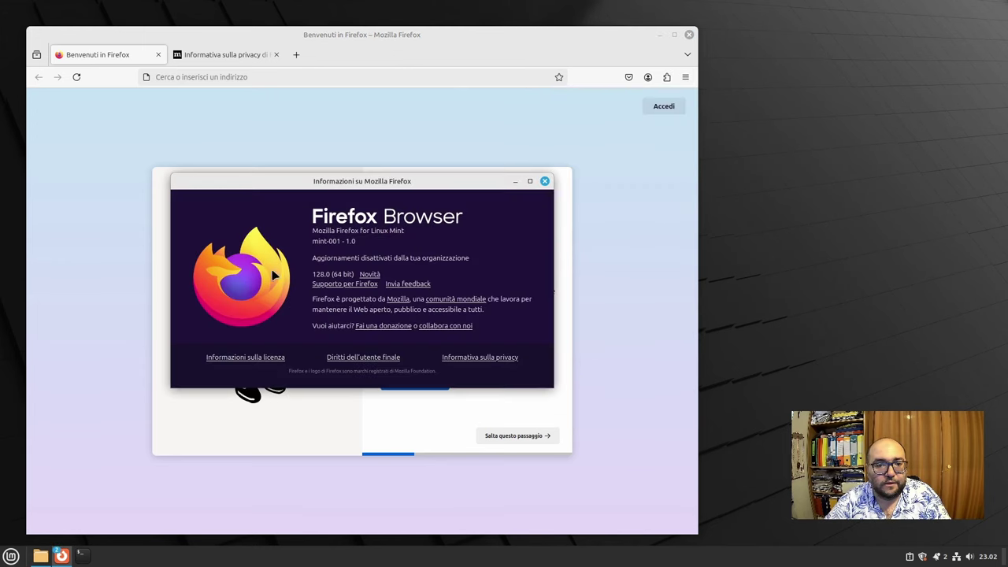
{"action": "left_click", "coordinate": [545, 182]}
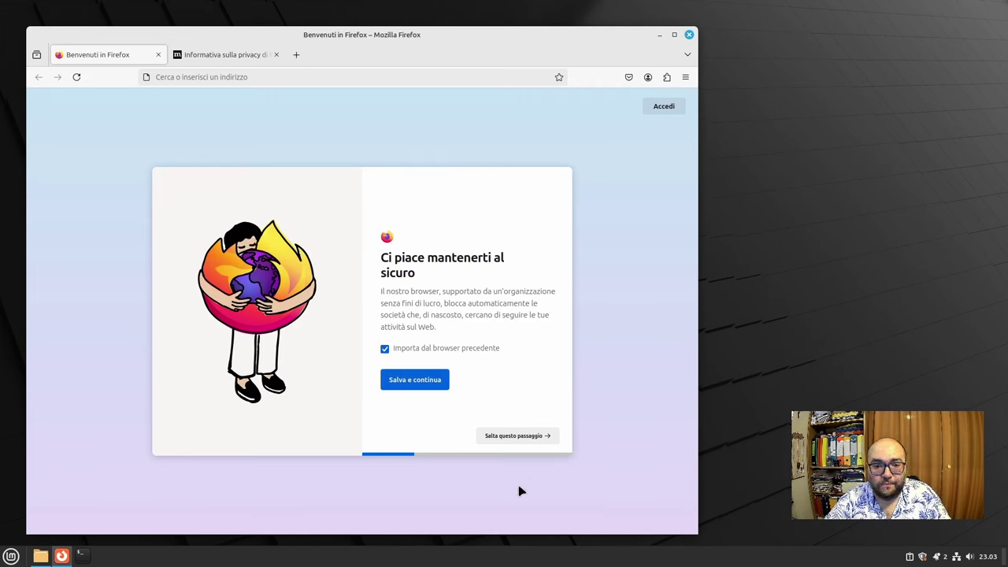
Step: Skip the import and sync welcome steps and finish the Firefox tour
{"action": "left_click", "coordinate": [523, 438]}
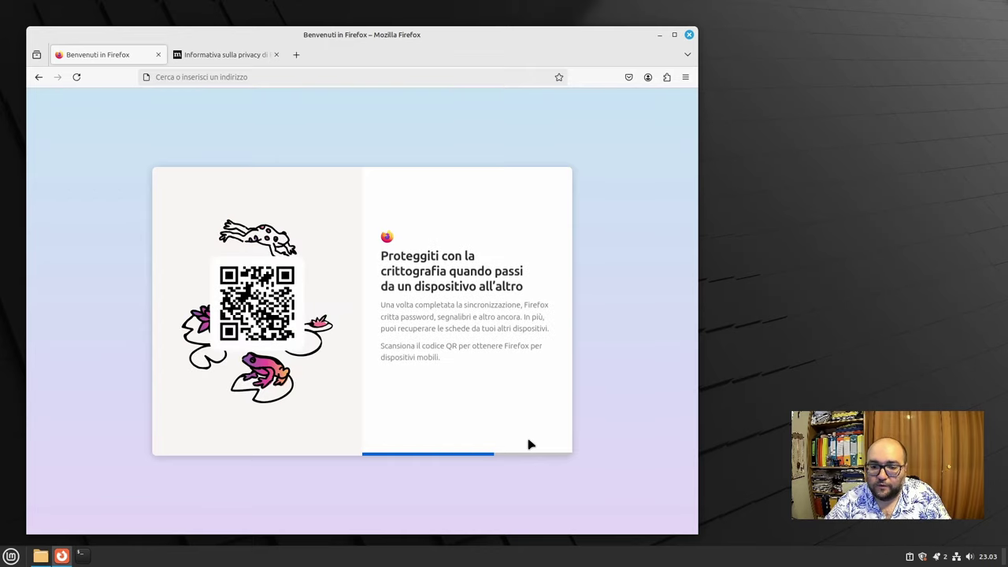
{"action": "left_click", "coordinate": [530, 443]}
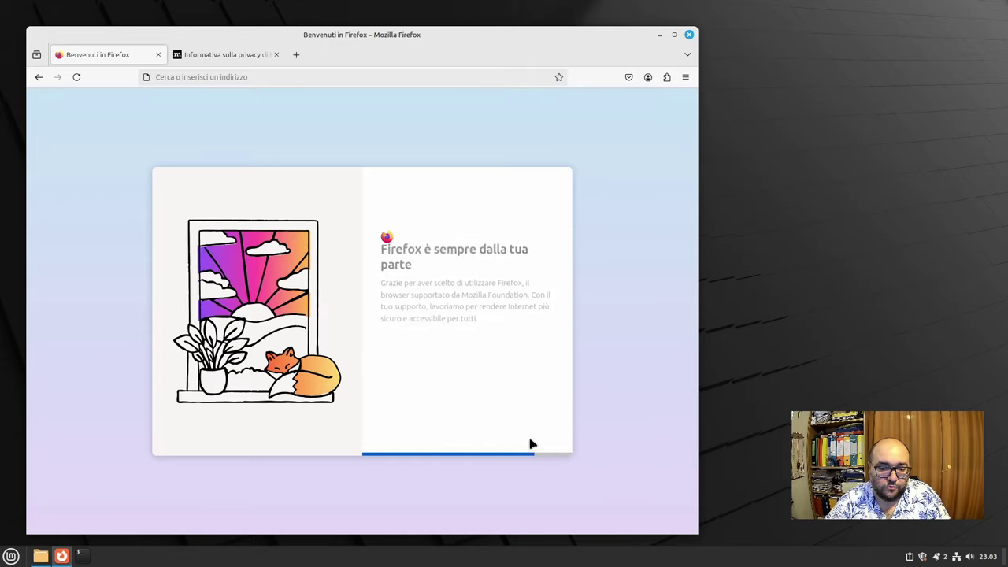
{"action": "left_click", "coordinate": [436, 362]}
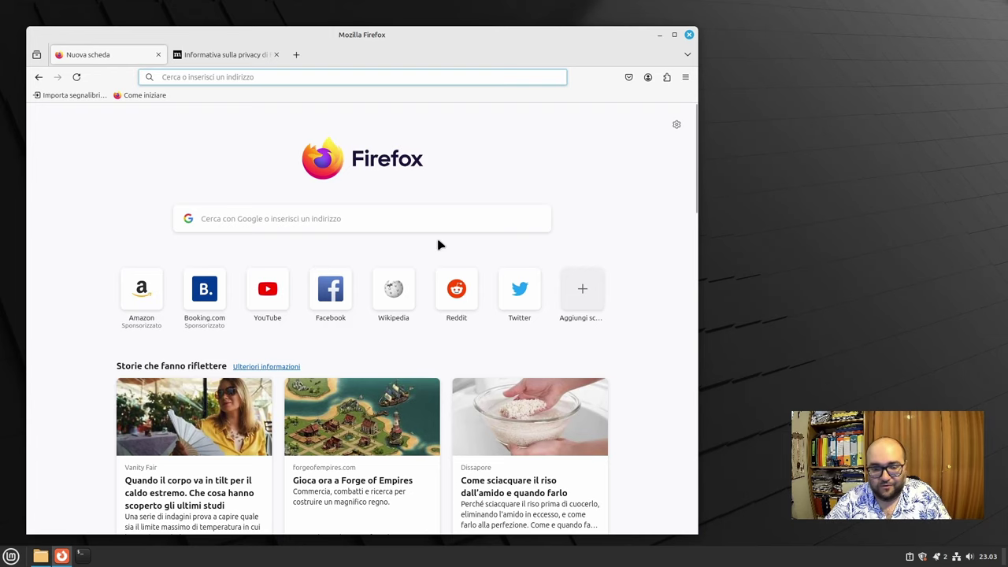
Step: Close Firefox and Nemo, then start a terminal and show its Aiuto menu
{"action": "left_click", "coordinate": [689, 35]}
{"action": "left_click", "coordinate": [496, 92]}
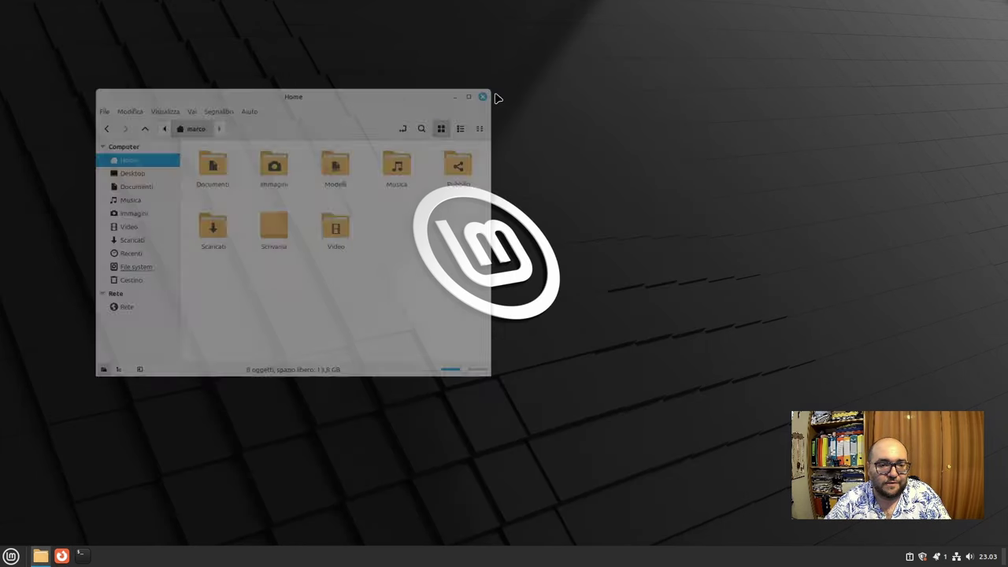
{"action": "left_click", "coordinate": [81, 556]}
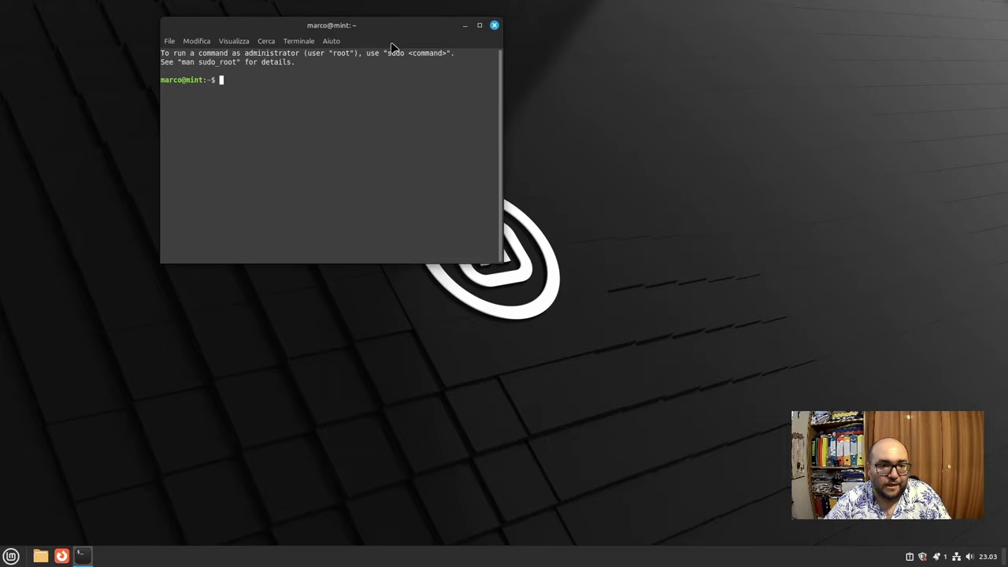
{"action": "left_click", "coordinate": [334, 42]}
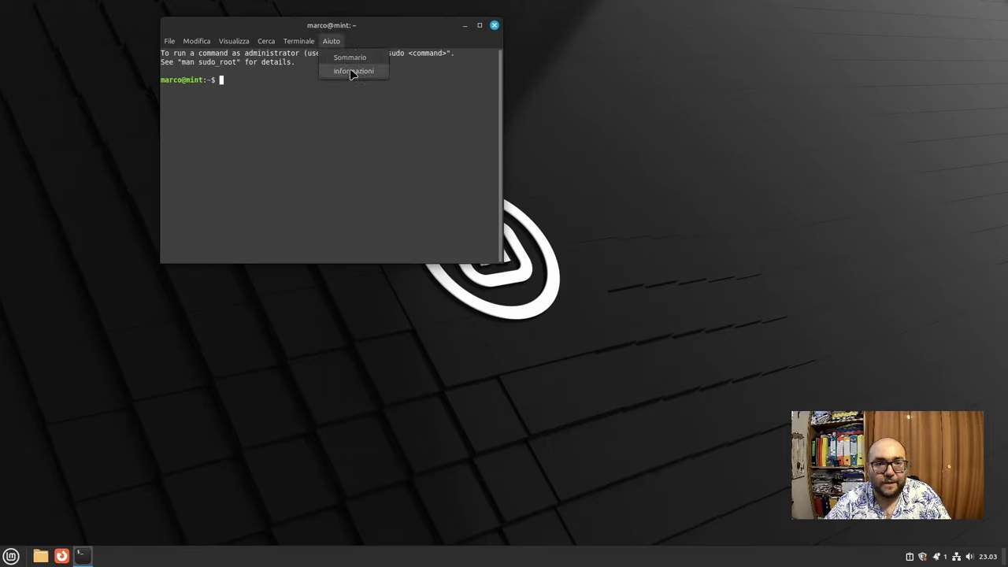
Step: View GNOME Terminal's version 3.52.0 information, dismiss it, and close the terminal
{"action": "left_click", "coordinate": [352, 72]}
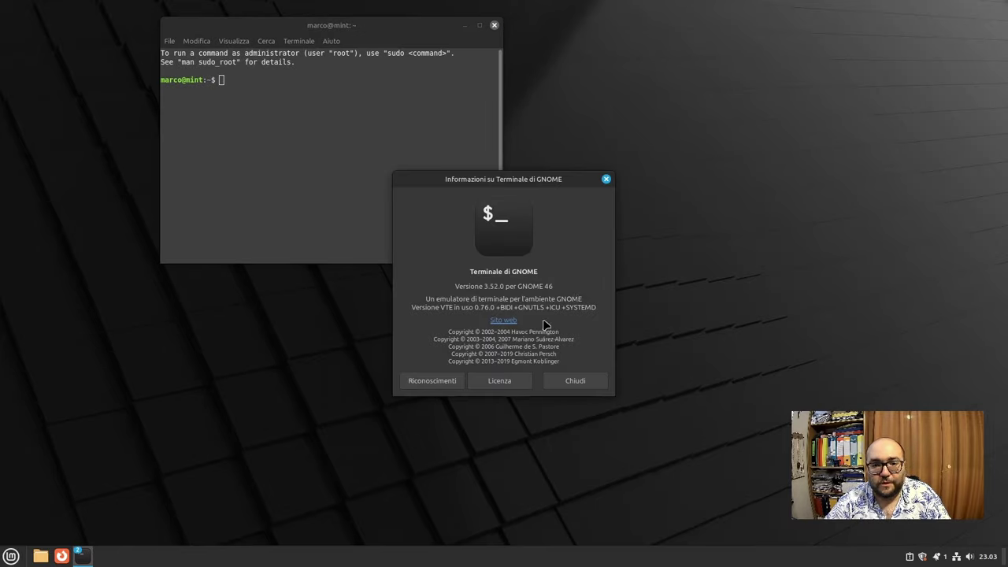
{"action": "left_click", "coordinate": [579, 381]}
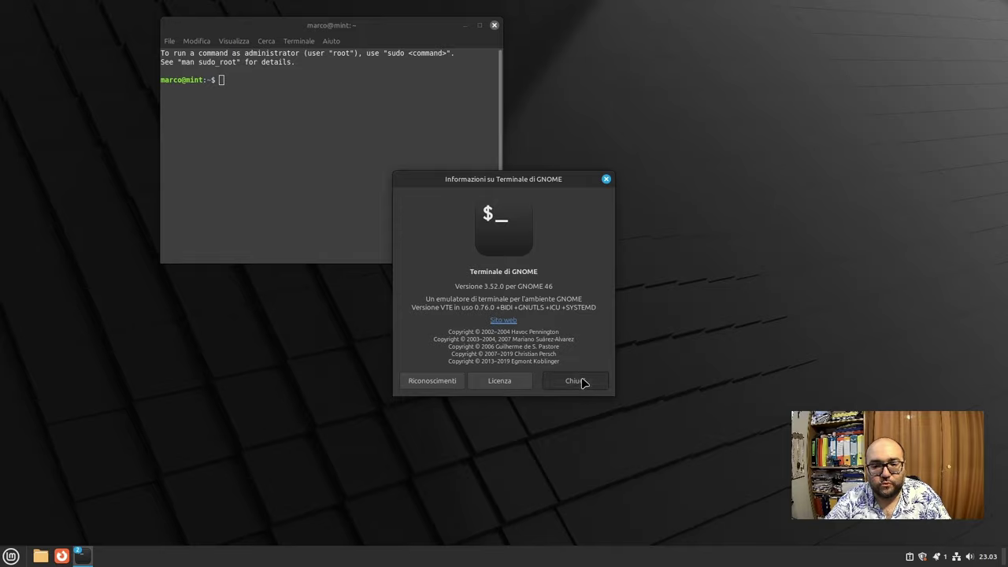
{"action": "left_click", "coordinate": [494, 25]}
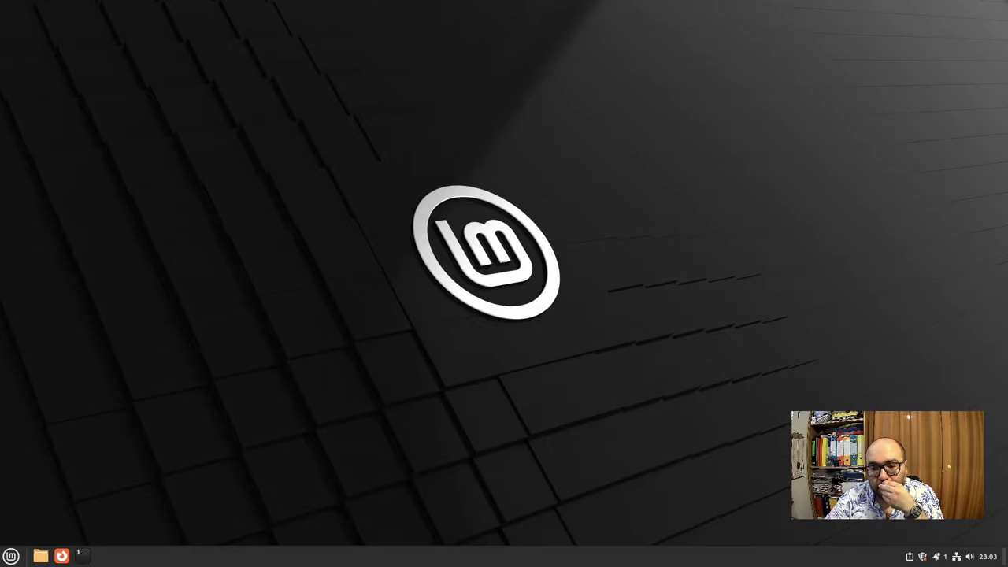
Step: Open System Reports, view system information and the empty crash reports, then close it
{"action": "left_click", "coordinate": [909, 557]}
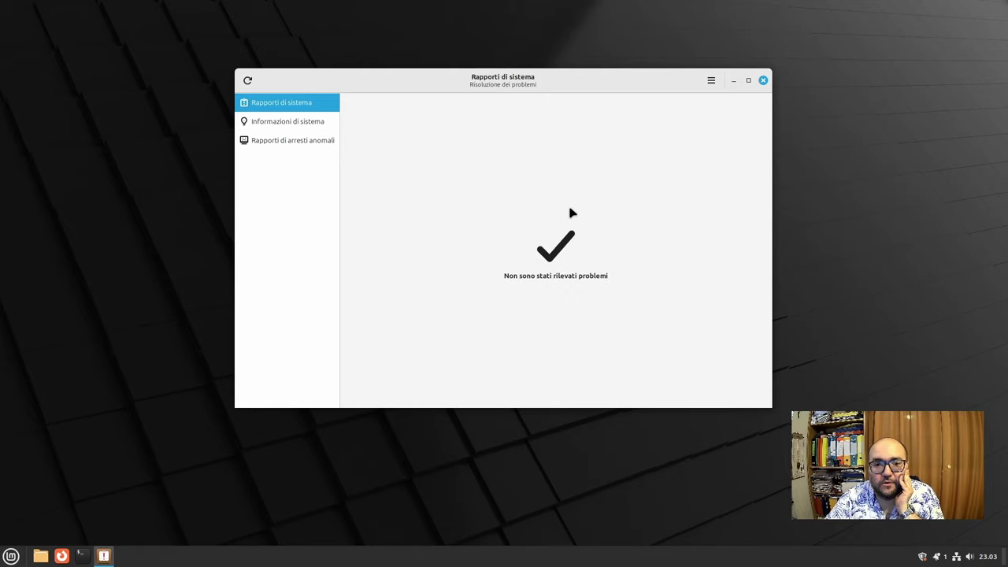
{"action": "left_click", "coordinate": [301, 127]}
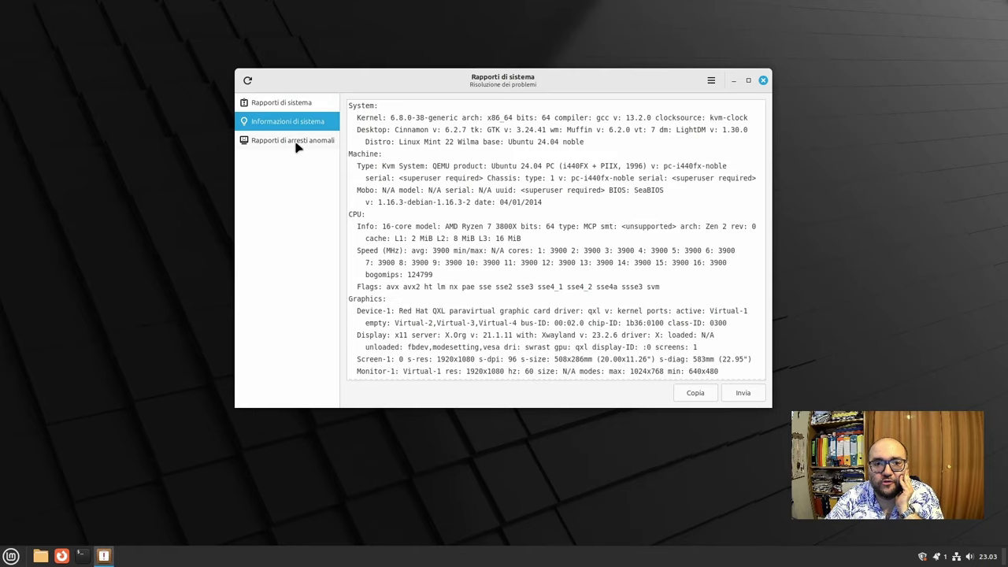
{"action": "left_click", "coordinate": [282, 145]}
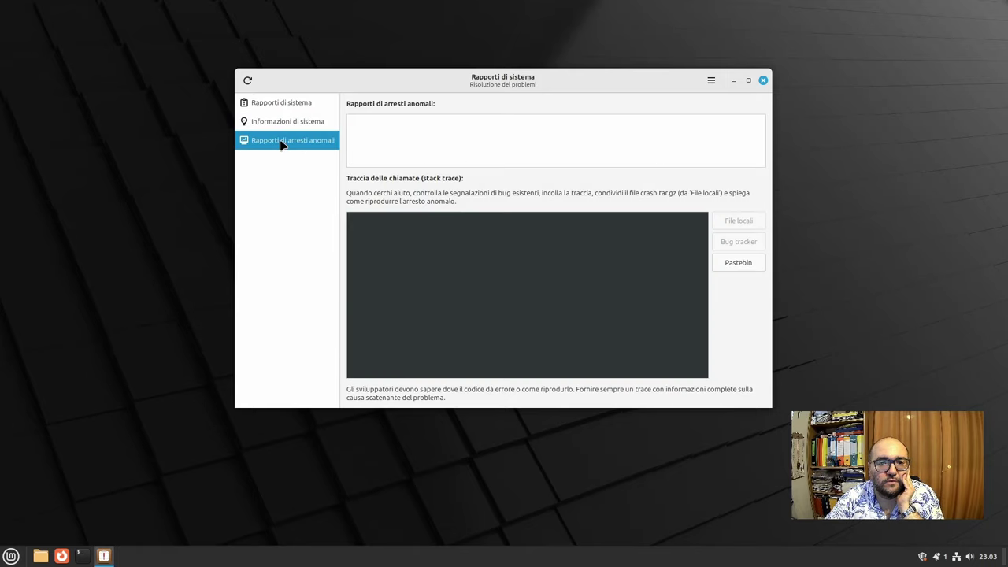
{"action": "left_click", "coordinate": [283, 121]}
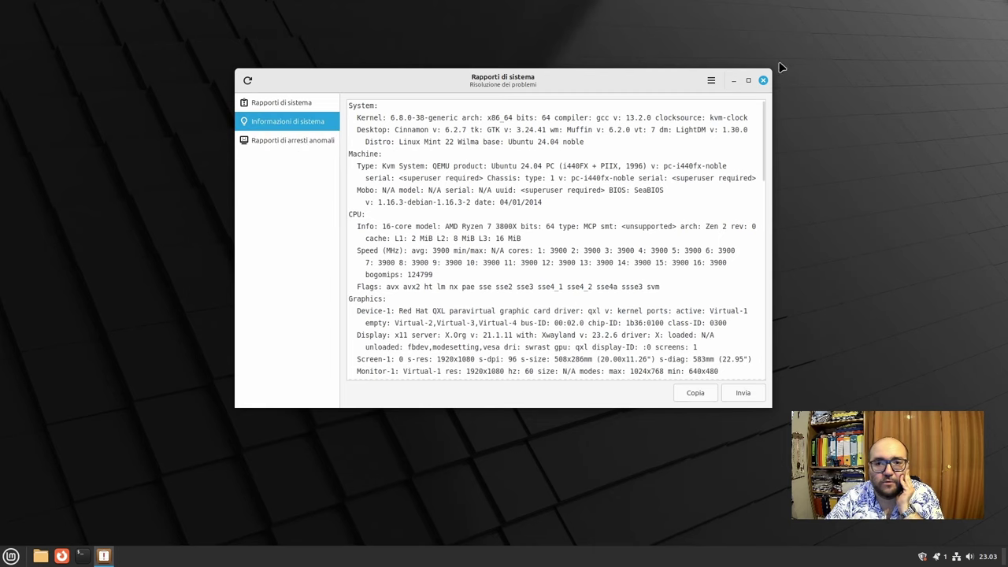
{"action": "left_click", "coordinate": [763, 81]}
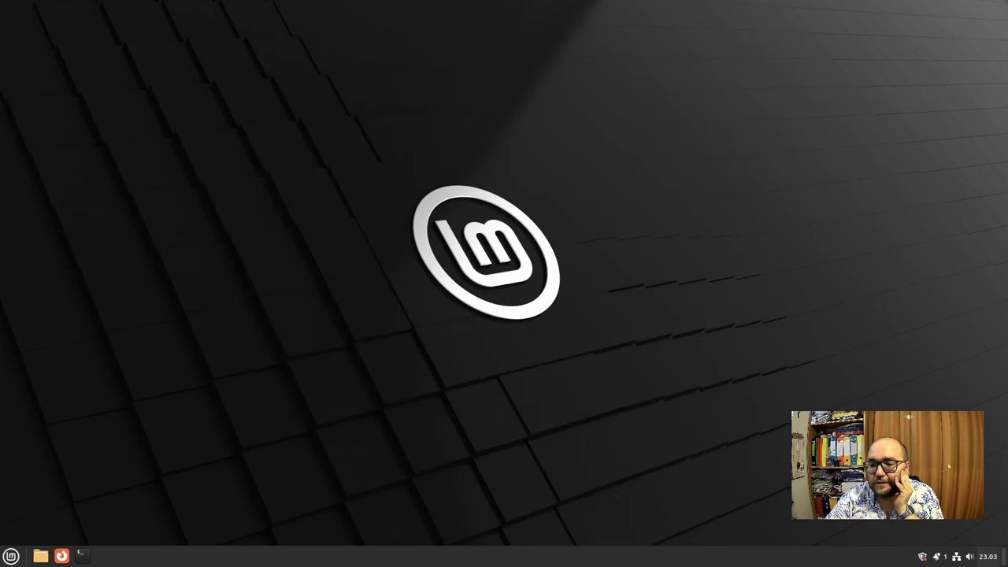
Step: Install the pending bind9 update in Update Manager, authenticating with the account password
{"action": "left_click", "coordinate": [923, 557]}
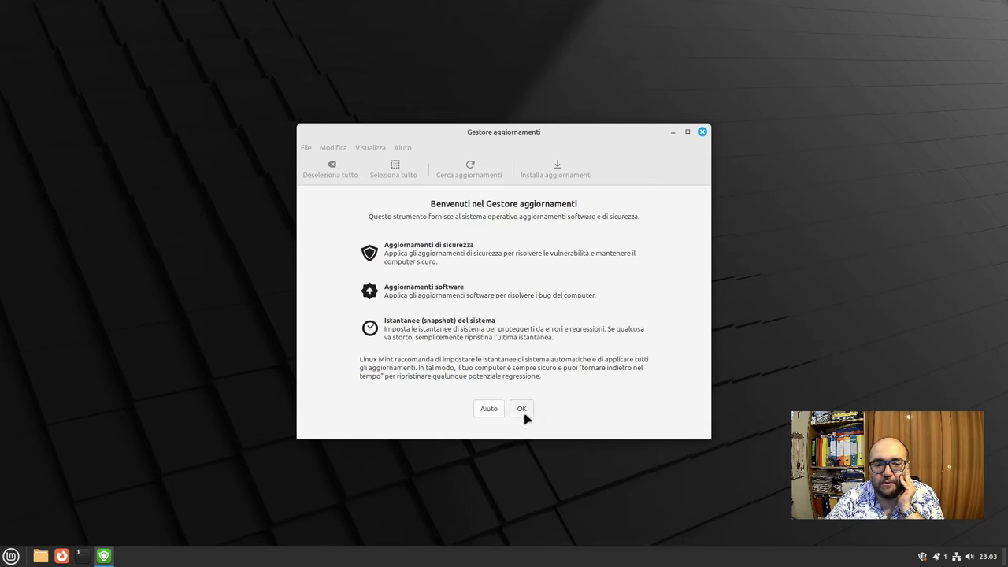
{"action": "left_click", "coordinate": [524, 409]}
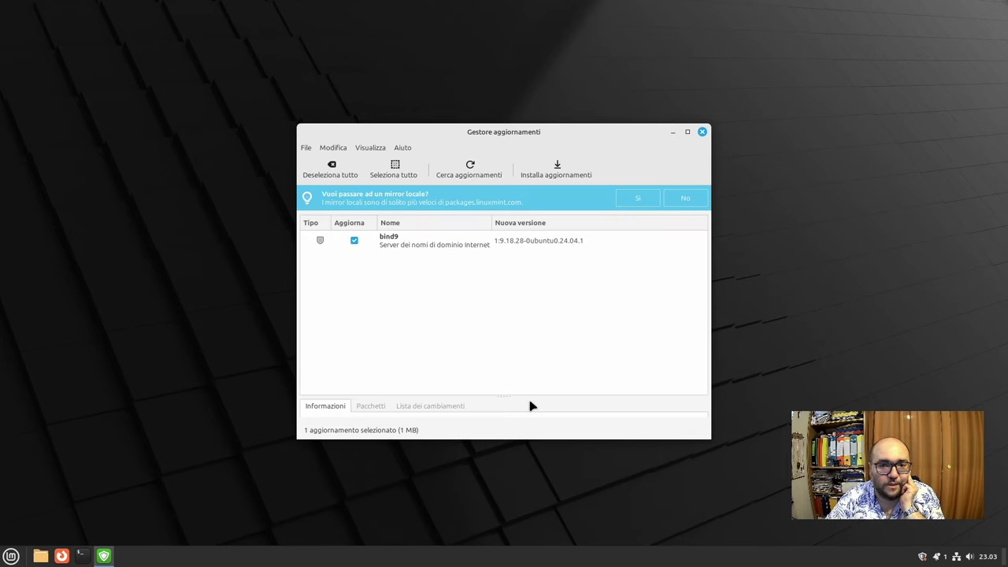
{"action": "left_click", "coordinate": [555, 186]}
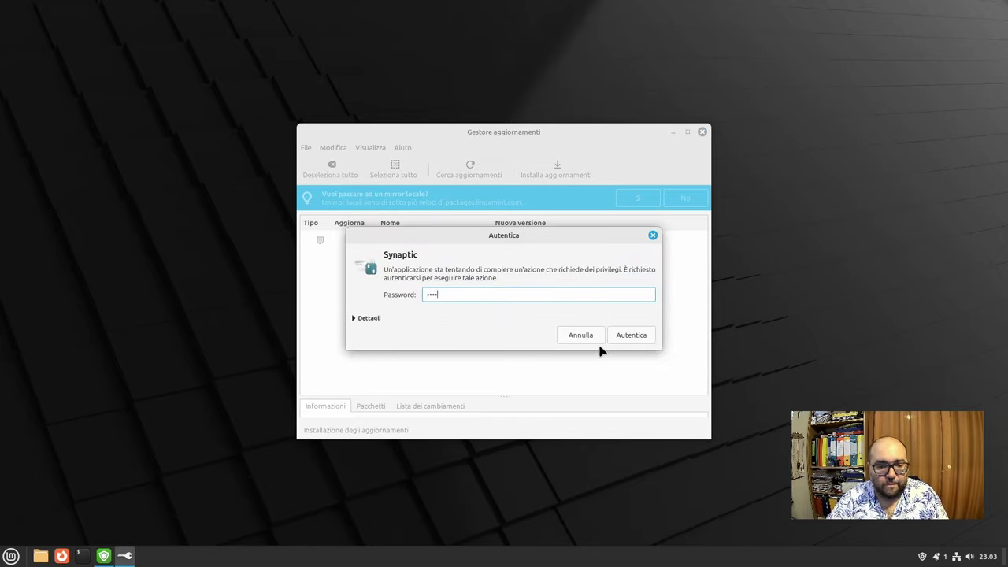
{"action": "key", "text": "Return"}
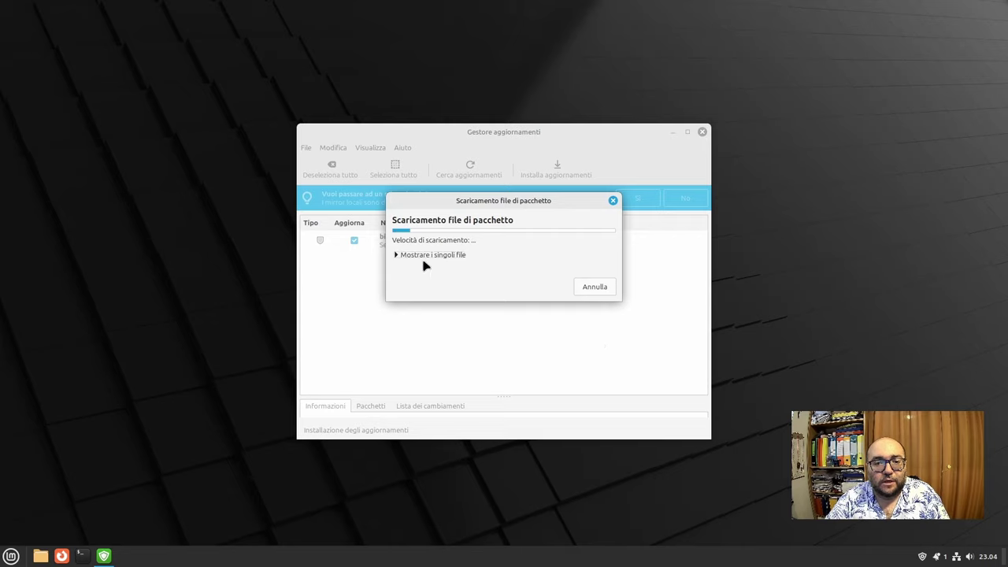
{"action": "left_click", "coordinate": [425, 256]}
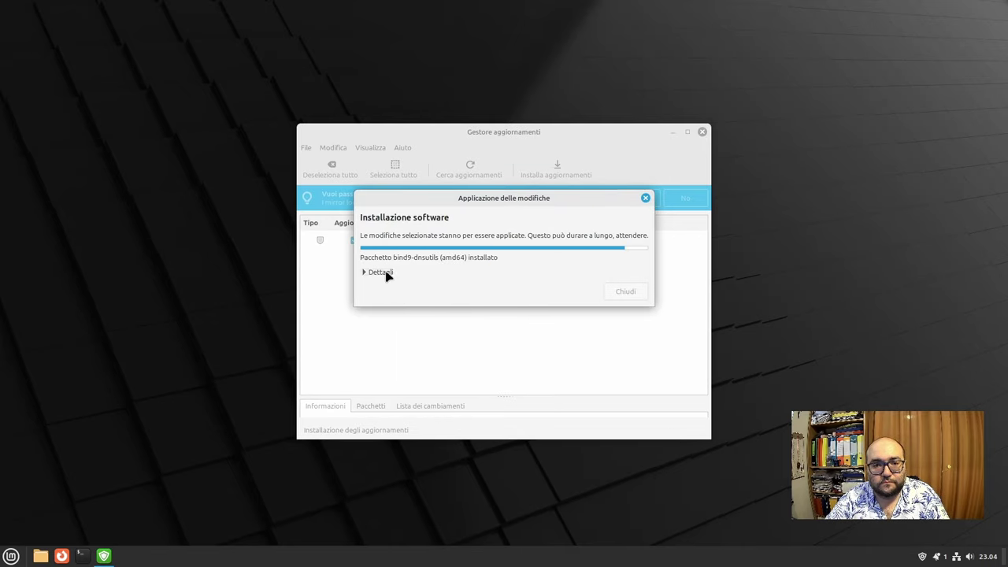
{"action": "left_click", "coordinate": [480, 330]}
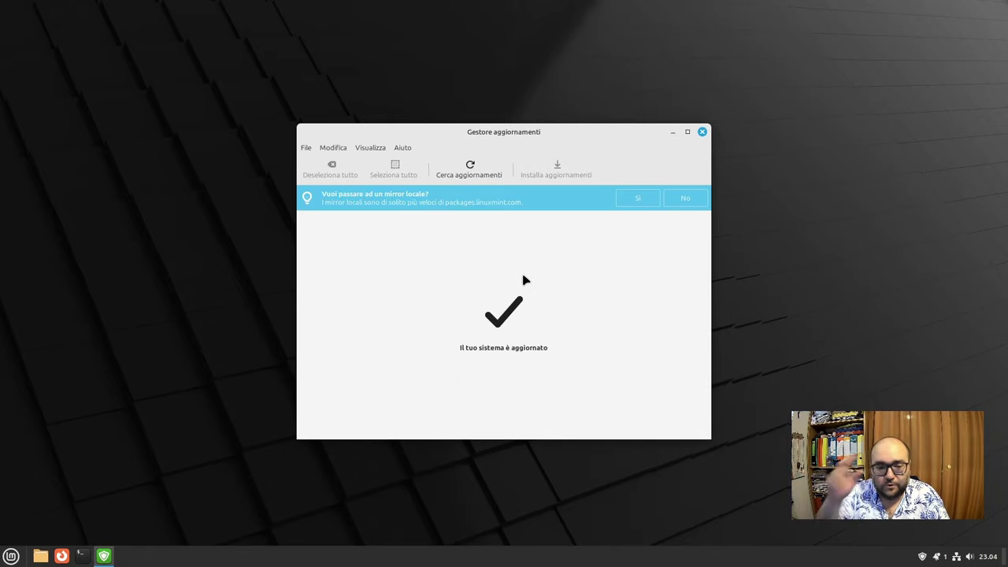
Step: Open Update Manager's Edit menu toward its settings
{"action": "left_click", "coordinate": [331, 148]}
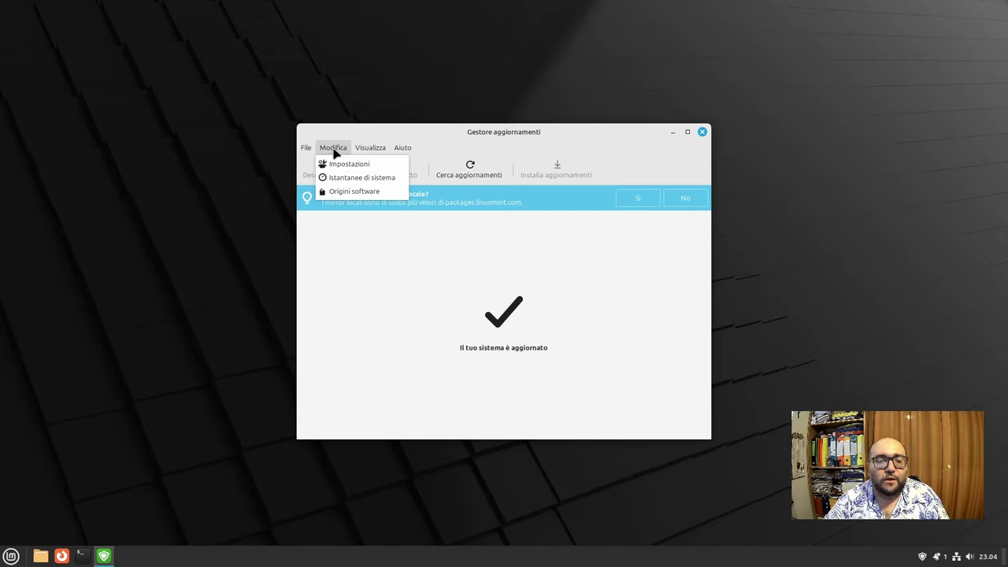
{"action": "mouse_move", "coordinate": [306, 149]}
{"action": "mouse_move", "coordinate": [340, 149]}
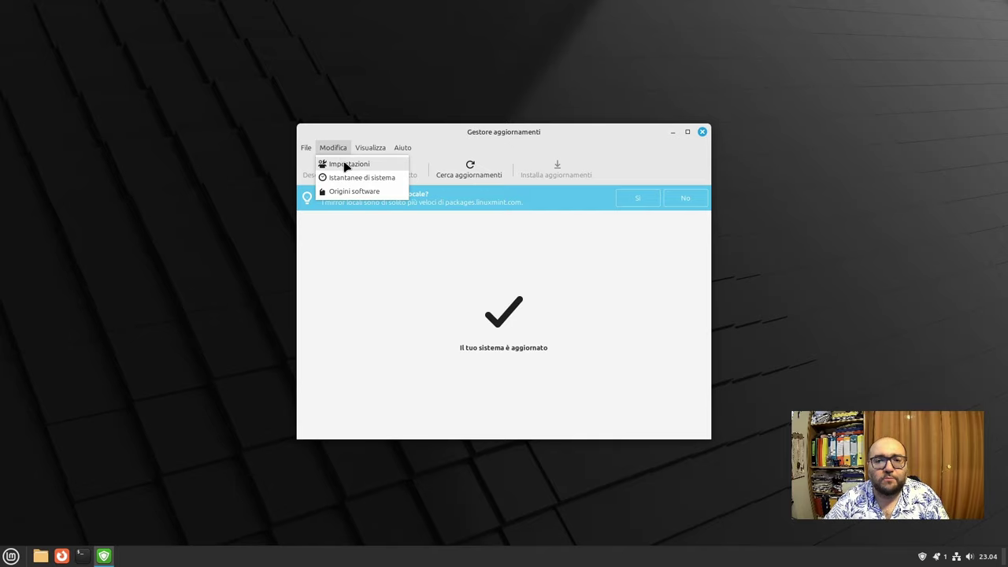
{"action": "left_click", "coordinate": [346, 164]}
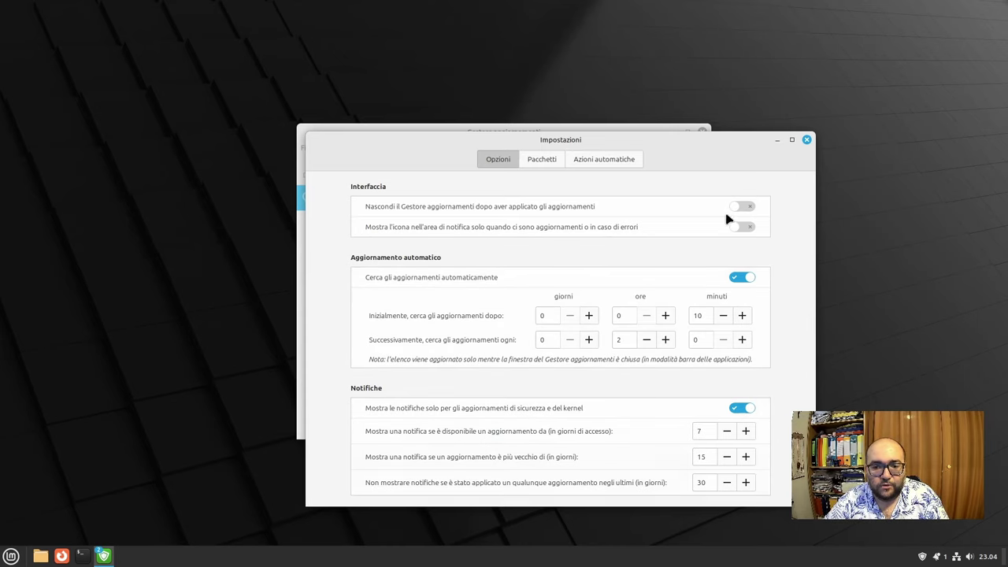
{"action": "left_click", "coordinate": [561, 161]}
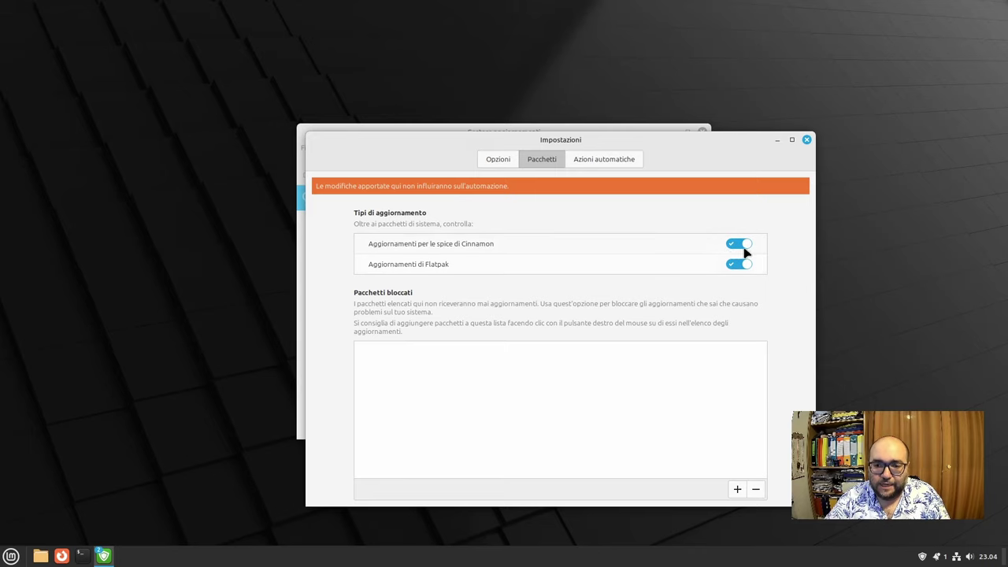
{"action": "left_click", "coordinate": [598, 161]}
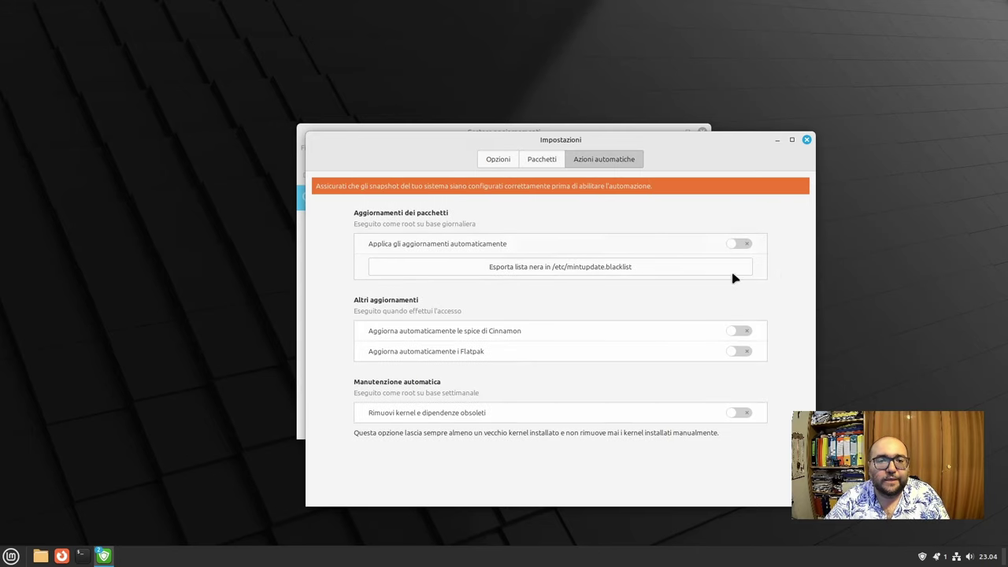
{"action": "left_click", "coordinate": [806, 140]}
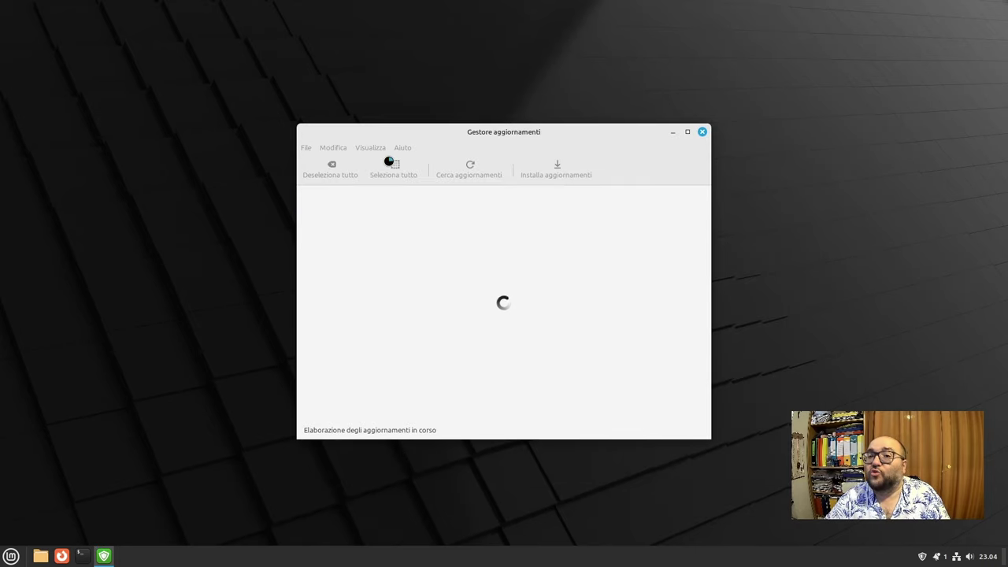
Step: Open Software Sources from the Edit menu, authenticating with the administrator password
{"action": "left_click", "coordinate": [347, 149]}
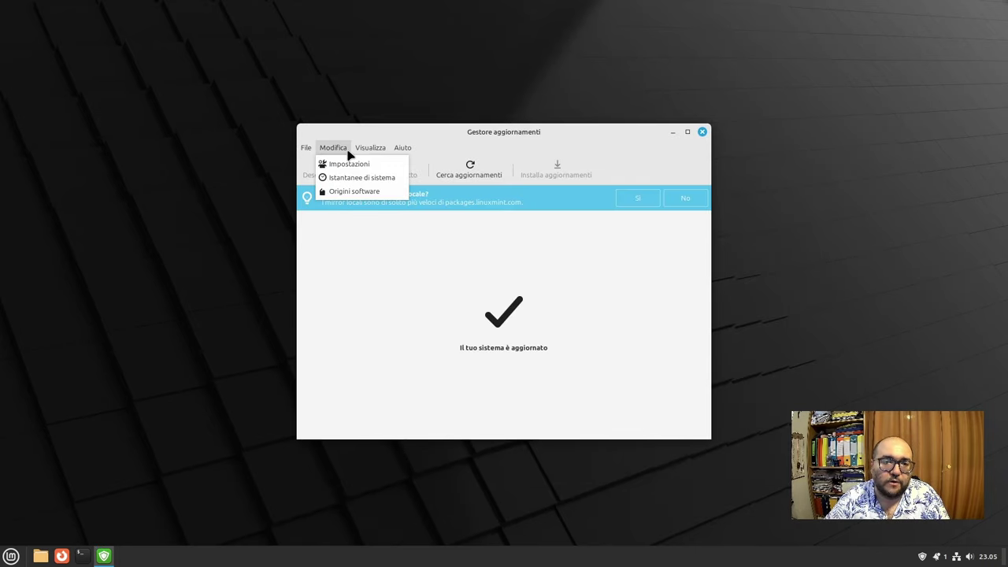
{"action": "left_click", "coordinate": [352, 193]}
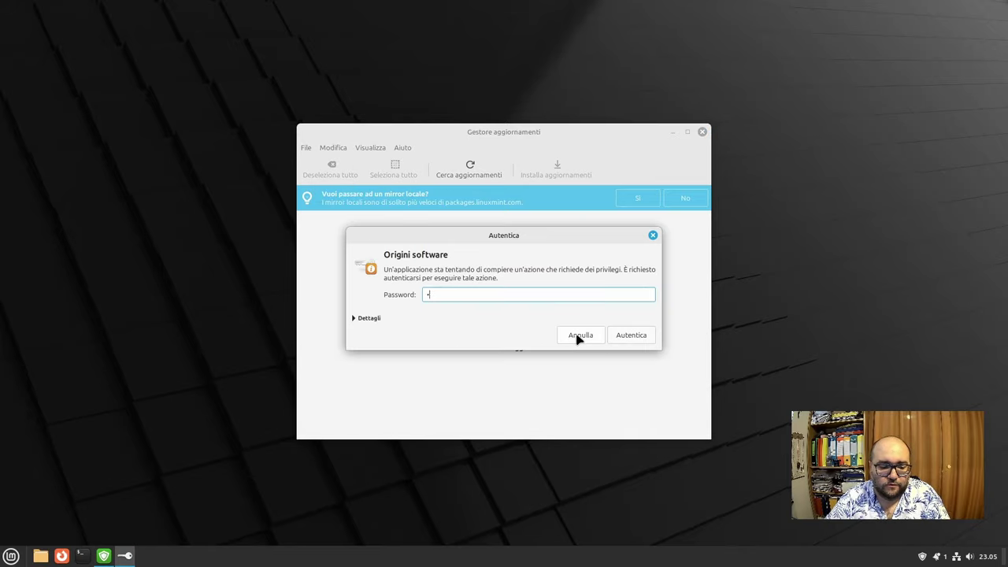
{"action": "key", "text": "Return"}
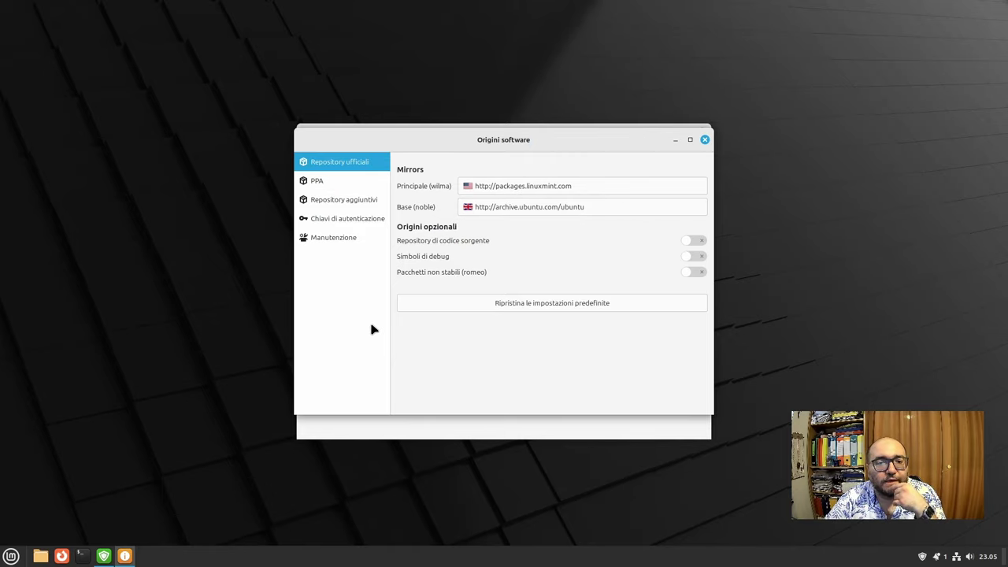
Step: Browse the PPA, additional repositories, authentication keys and maintenance sections, then close Software Sources
{"action": "left_click", "coordinate": [347, 183]}
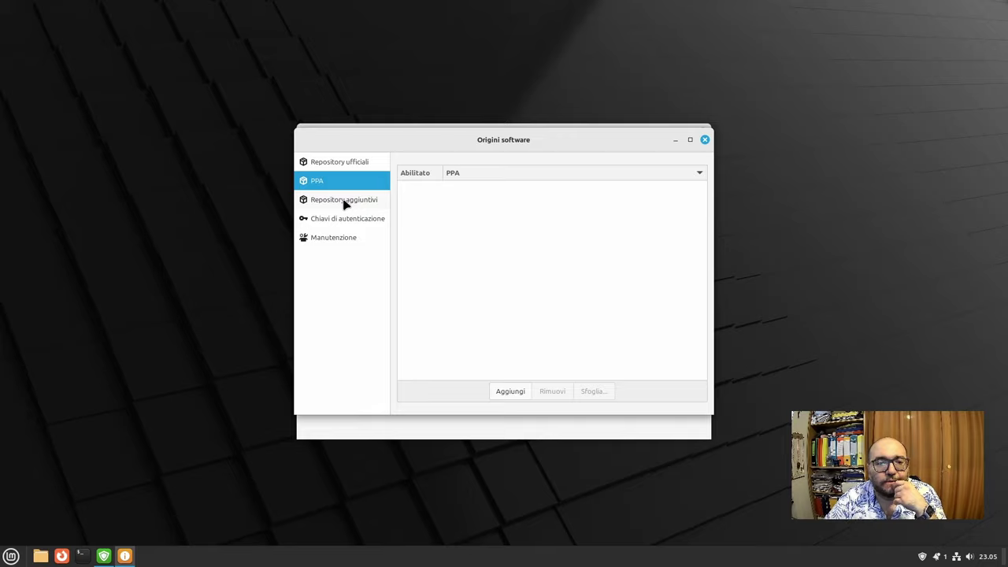
{"action": "left_click", "coordinate": [344, 202]}
{"action": "left_click", "coordinate": [357, 223]}
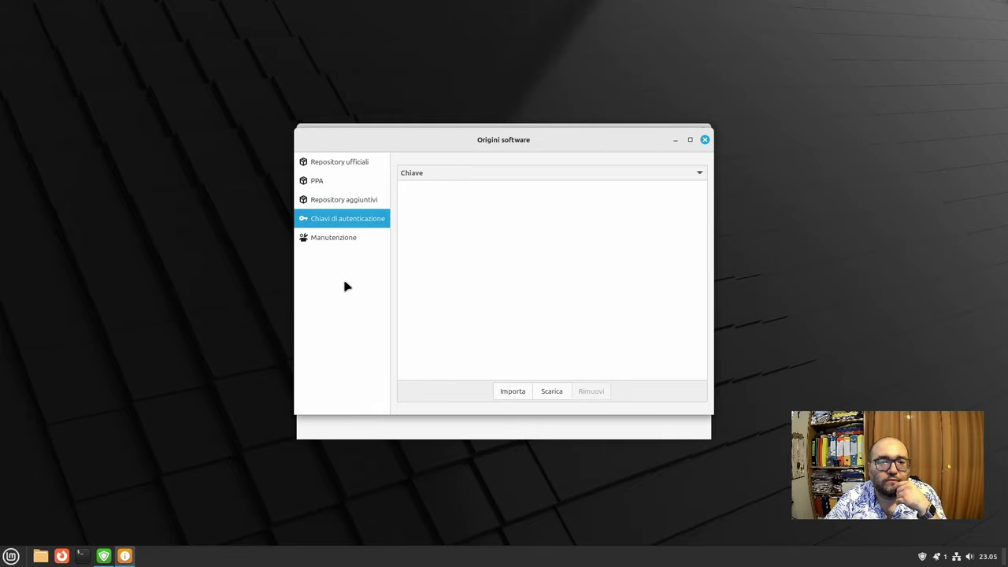
{"action": "left_click", "coordinate": [351, 242]}
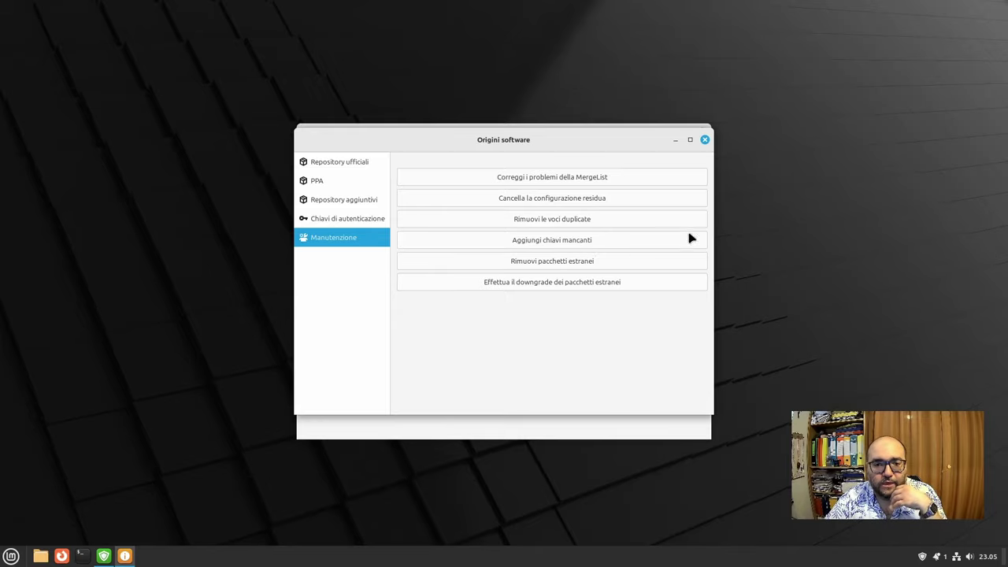
{"action": "left_click", "coordinate": [704, 140]}
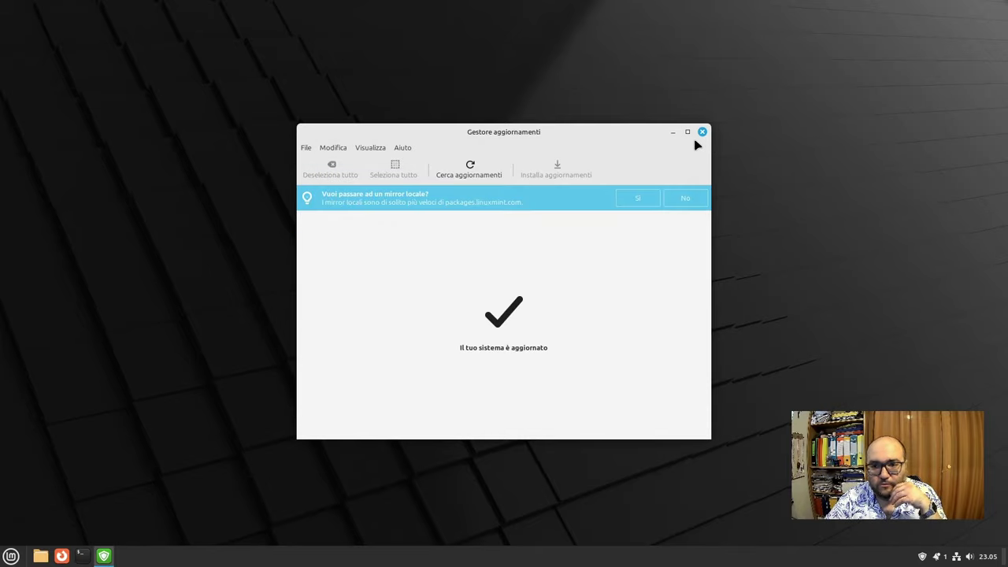
Step: Close Update Manager and toggle the panel clock's calendar popup
{"action": "left_click", "coordinate": [702, 132]}
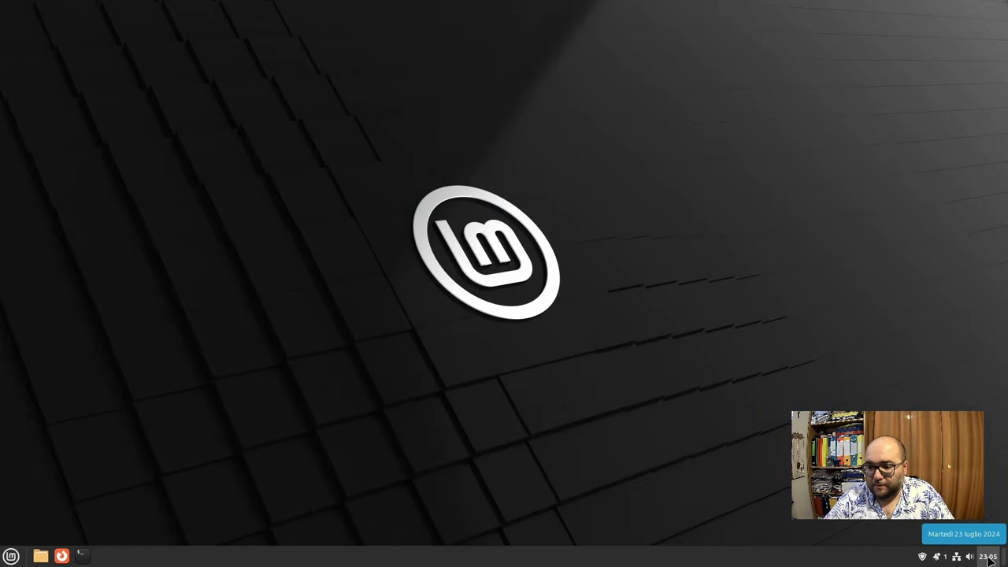
{"action": "left_click", "coordinate": [990, 557]}
{"action": "left_click", "coordinate": [990, 558]}
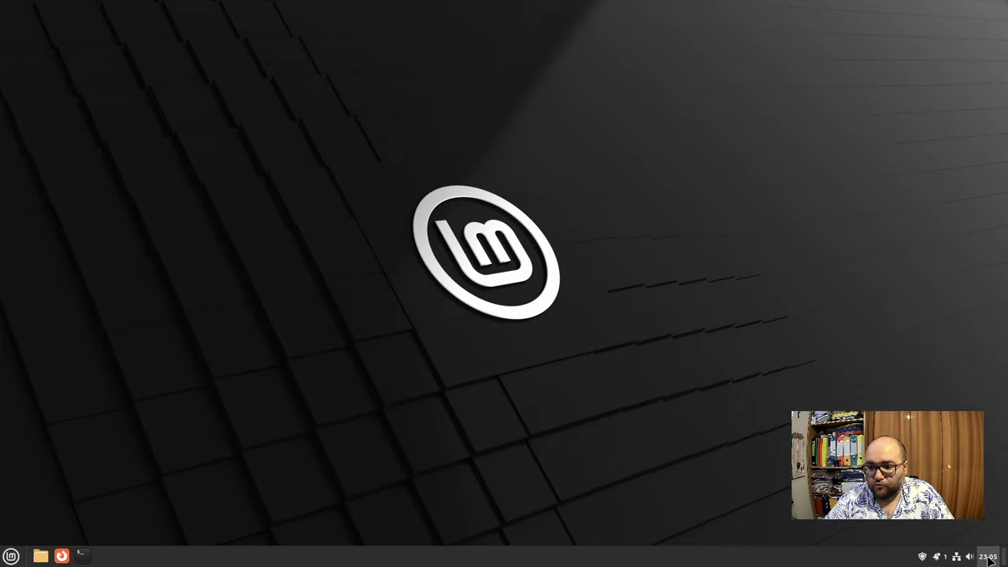
{"action": "left_click", "coordinate": [990, 558]}
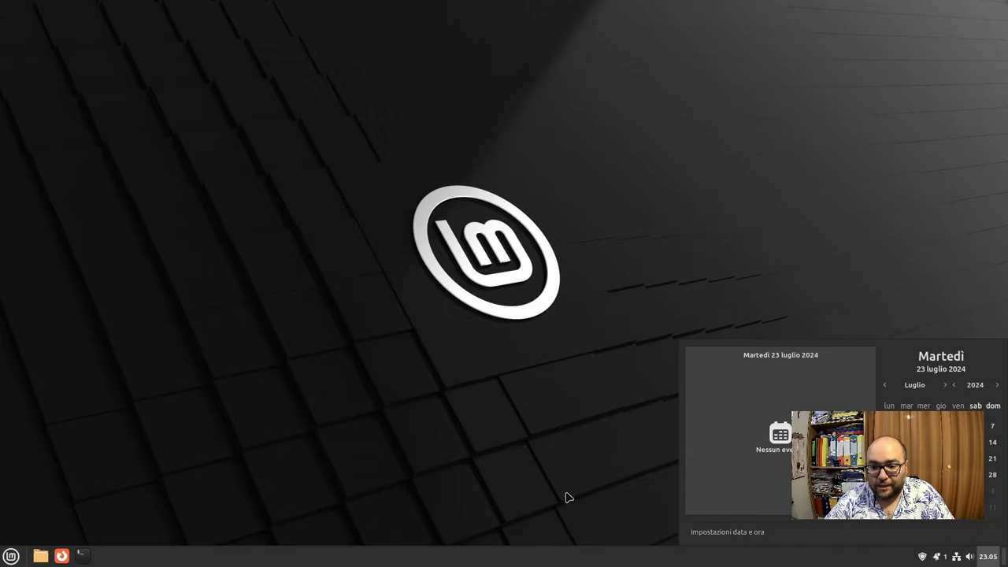
Step: Dismiss the calendar and show the application menu's Accessori list
{"action": "left_click", "coordinate": [188, 425]}
{"action": "left_click", "coordinate": [11, 556]}
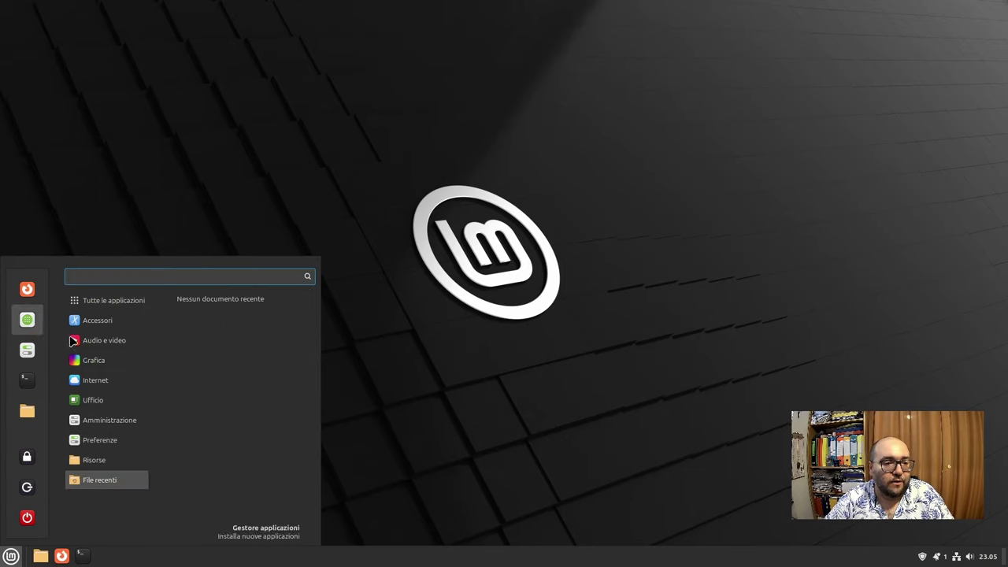
{"action": "mouse_move", "coordinate": [113, 328]}
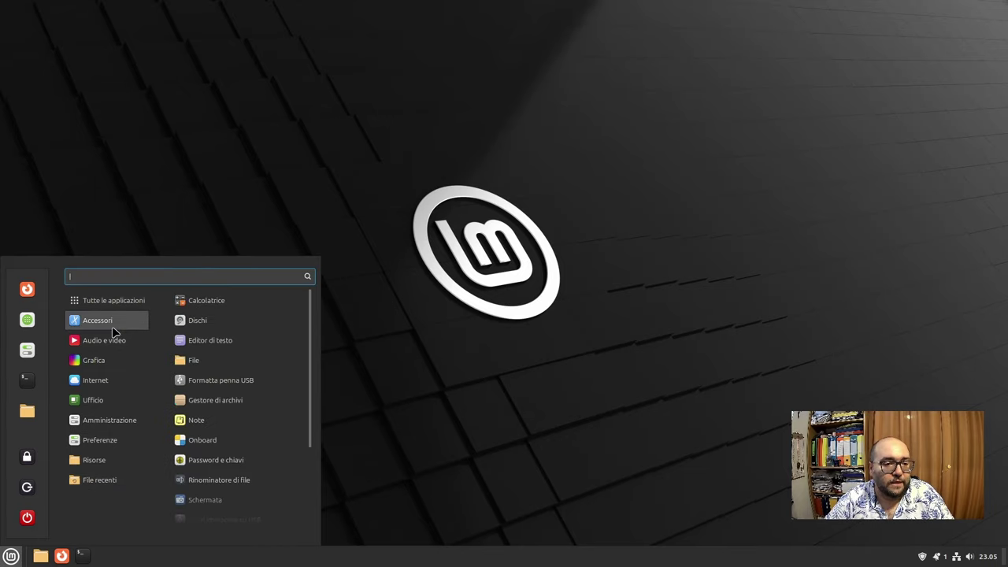
{"action": "left_click", "coordinate": [266, 309]}
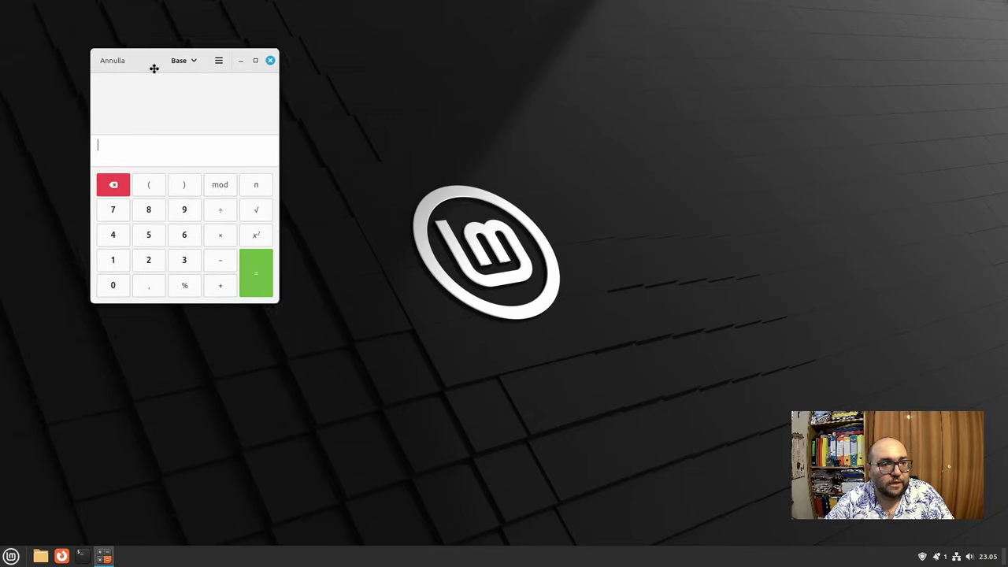
{"action": "left_click", "coordinate": [11, 556]}
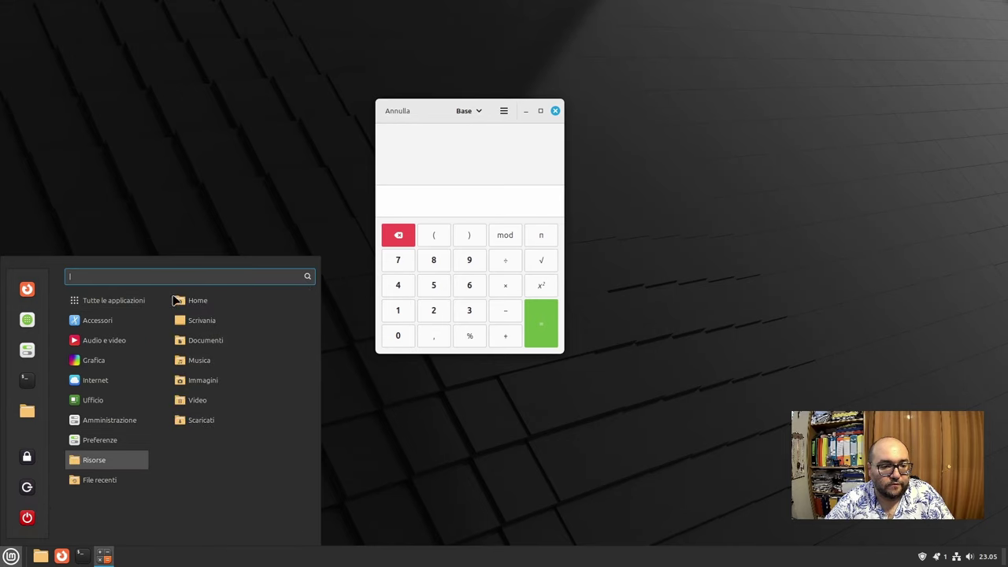
{"action": "mouse_move", "coordinate": [121, 336]}
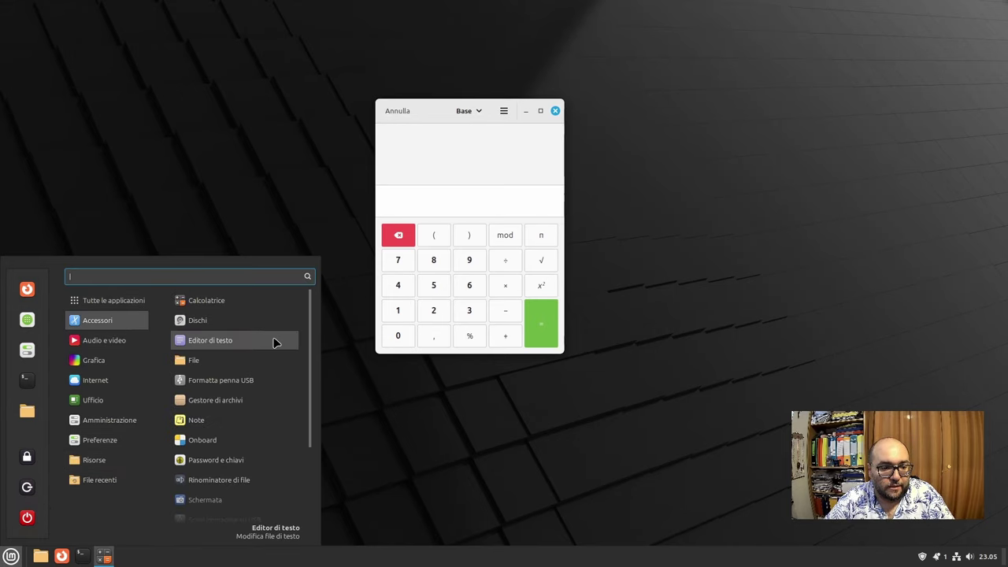
{"action": "left_click", "coordinate": [275, 342]}
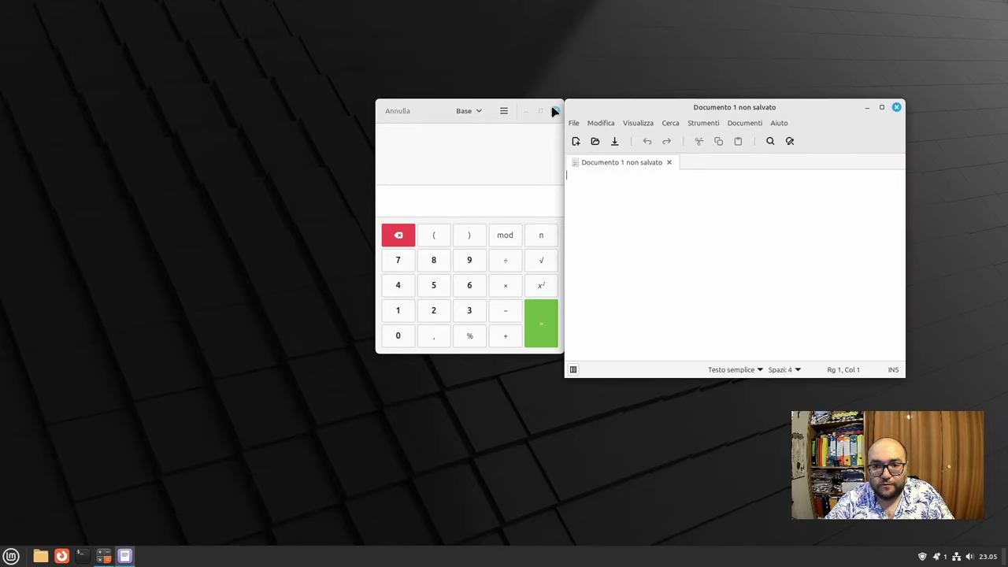
{"action": "left_click", "coordinate": [554, 111]}
{"action": "left_click_drag", "start_coordinate": [774, 114], "coordinate": [663, 135]}
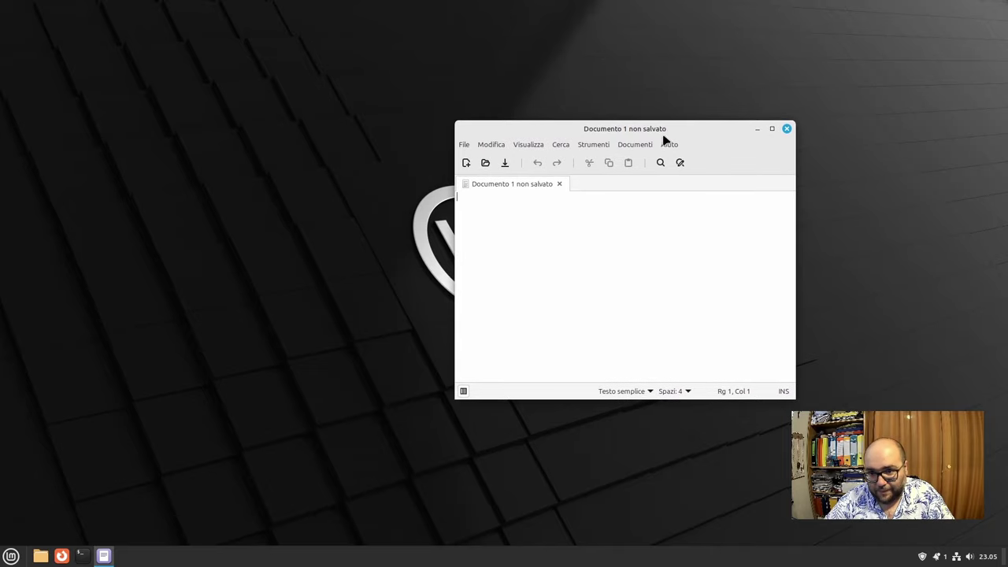
{"action": "left_click", "coordinate": [668, 143]}
{"action": "left_click", "coordinate": [703, 191]}
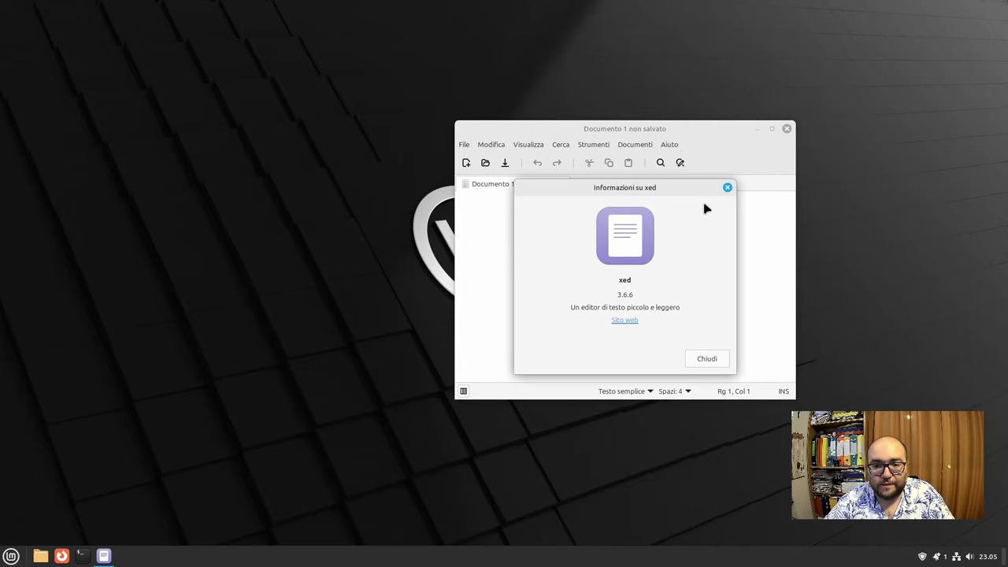
{"action": "left_click", "coordinate": [707, 360]}
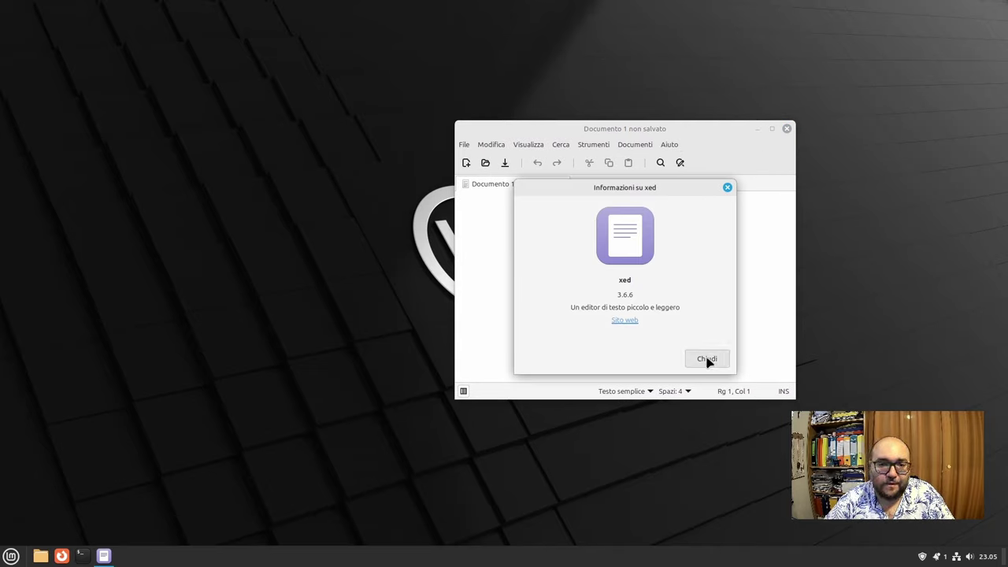
{"action": "left_click", "coordinate": [786, 128]}
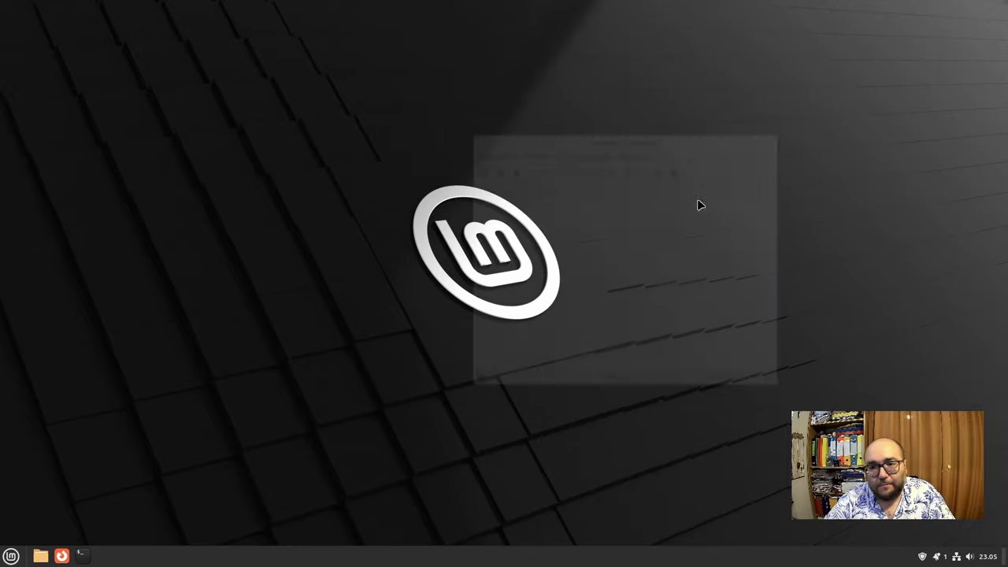
{"action": "left_click", "coordinate": [11, 556]}
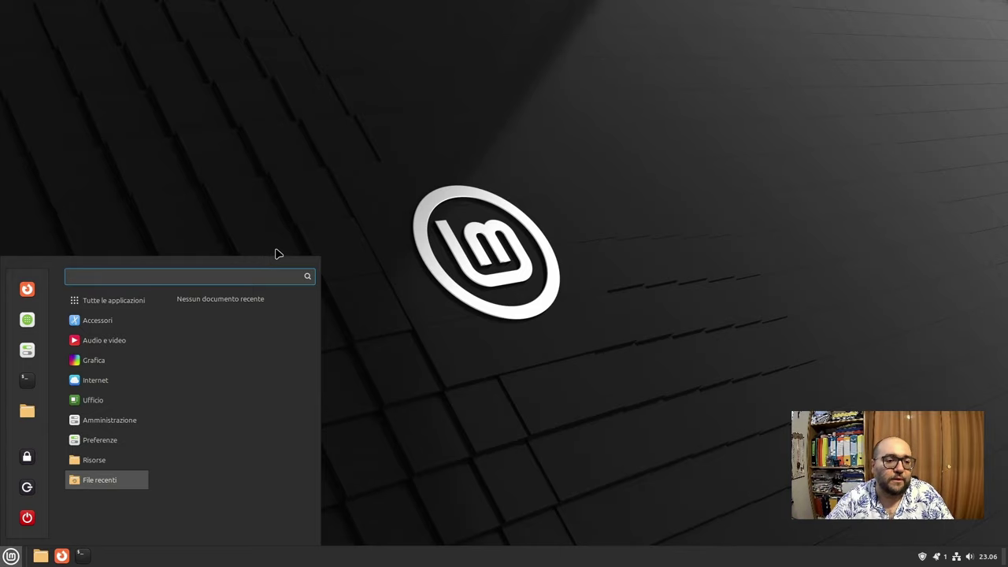
{"action": "mouse_move", "coordinate": [134, 323]}
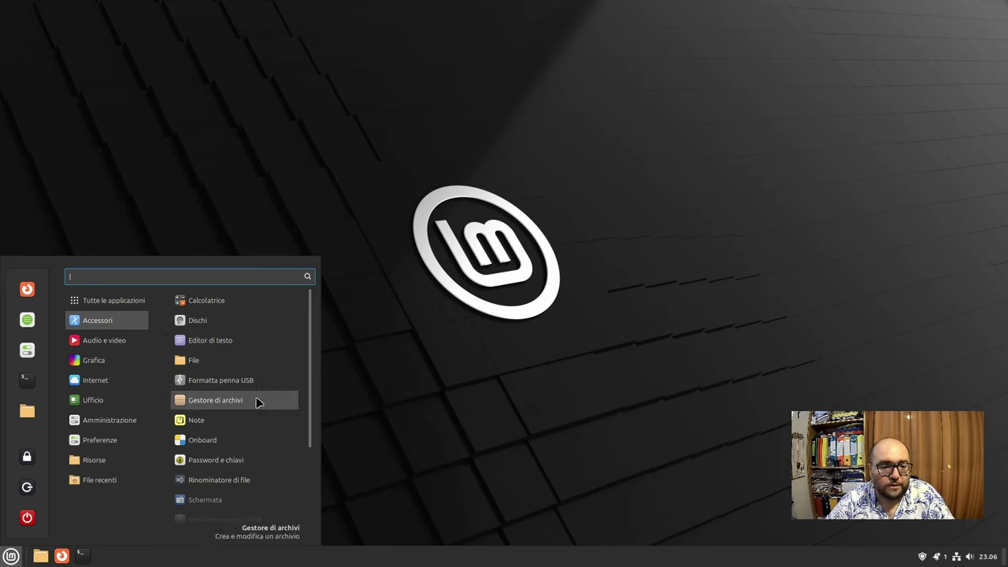
Step: Launch Notes, close its manager window, and move then delete the sticky note
{"action": "left_click", "coordinate": [254, 425]}
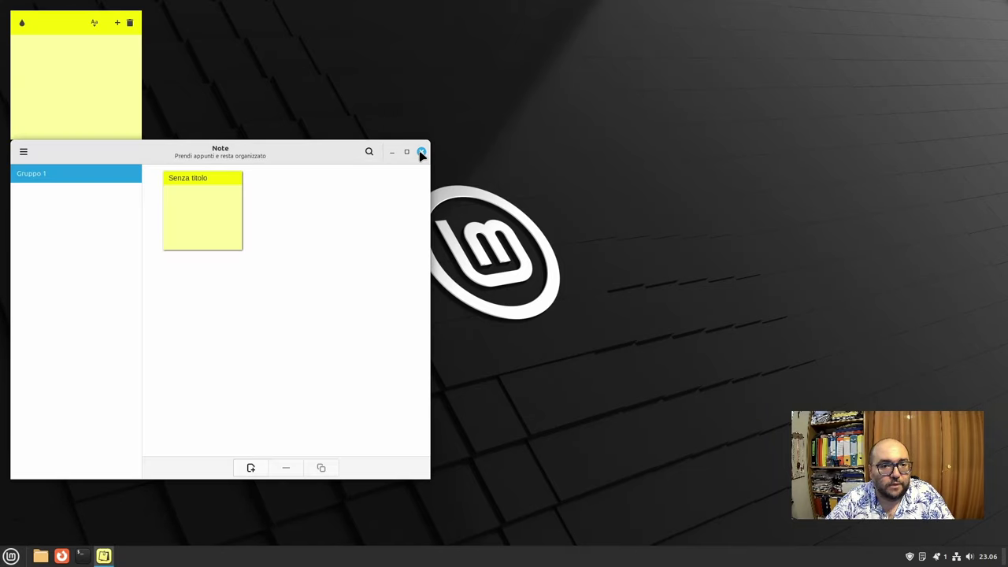
{"action": "left_click", "coordinate": [421, 152]}
{"action": "left_click_drag", "start_coordinate": [67, 25], "coordinate": [859, 99]}
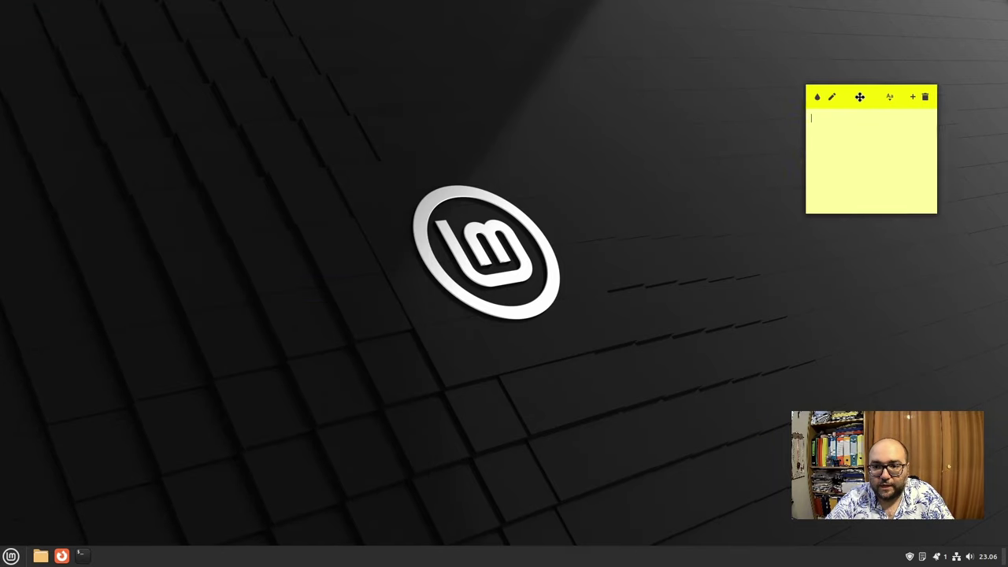
{"action": "left_click", "coordinate": [926, 96]}
Step: Launch Warpinator from the Accessori menu and close it again
{"action": "left_click", "coordinate": [11, 556]}
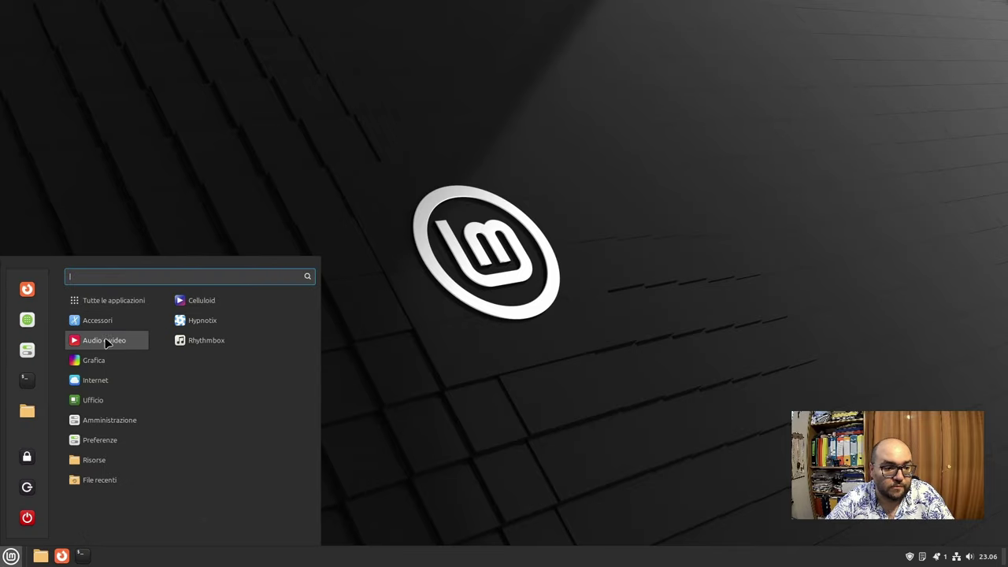
{"action": "mouse_move", "coordinate": [85, 326]}
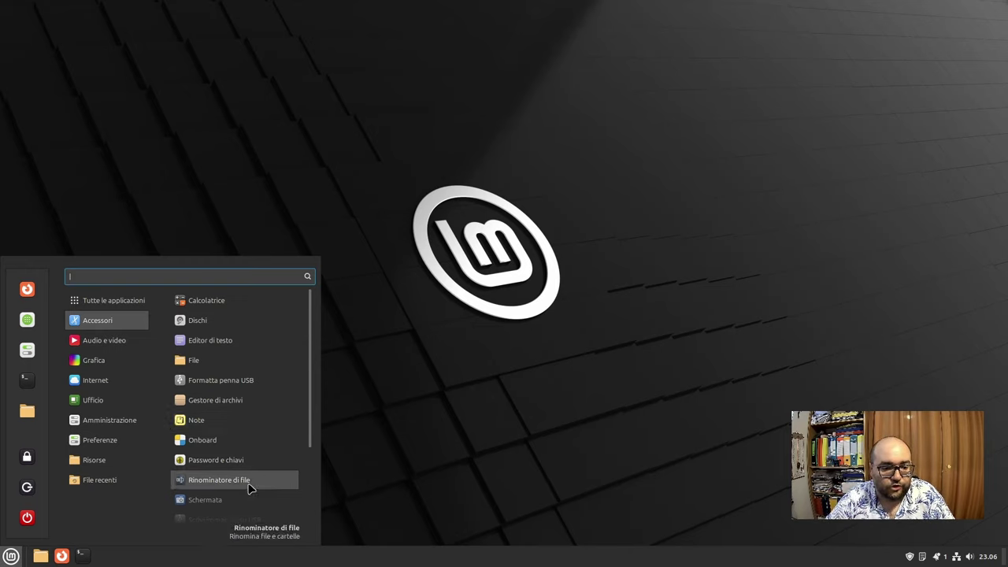
{"action": "scroll", "coordinate": [251, 472], "scroll_direction": "down", "scroll_amount": 2}
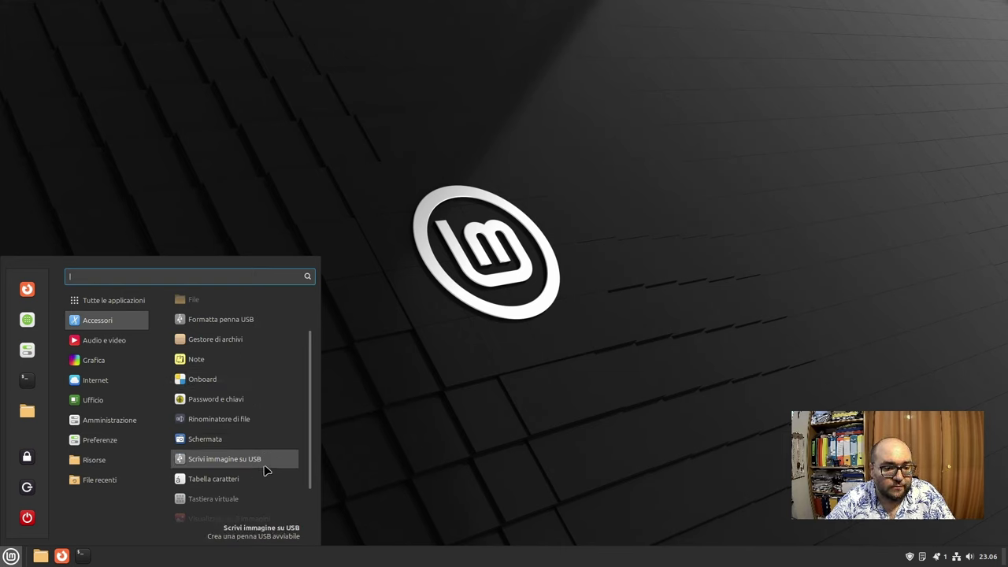
{"action": "scroll", "coordinate": [268, 468], "scroll_direction": "down", "scroll_amount": 1}
{"action": "scroll", "coordinate": [271, 453], "scroll_direction": "down", "scroll_amount": 1}
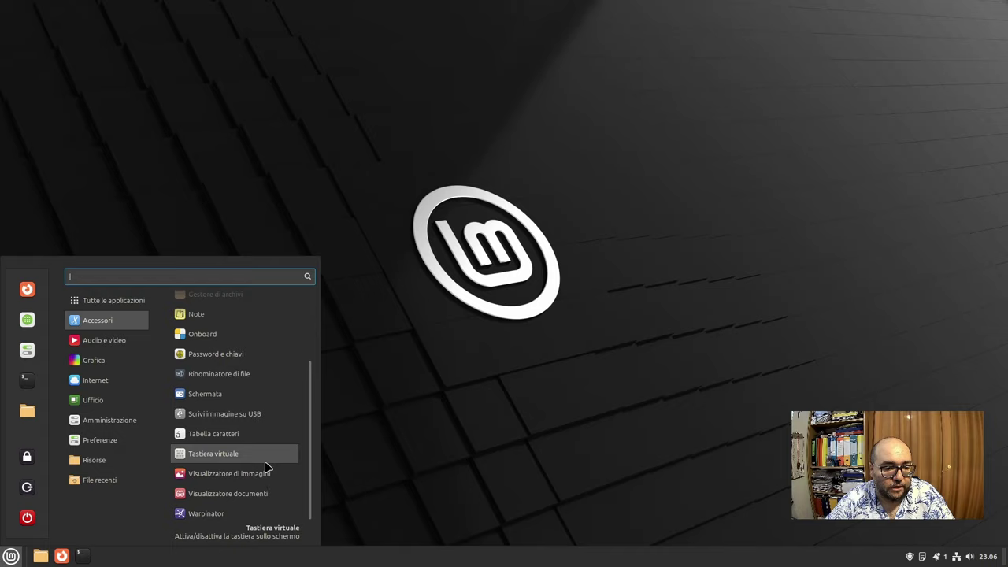
{"action": "left_click", "coordinate": [257, 514]}
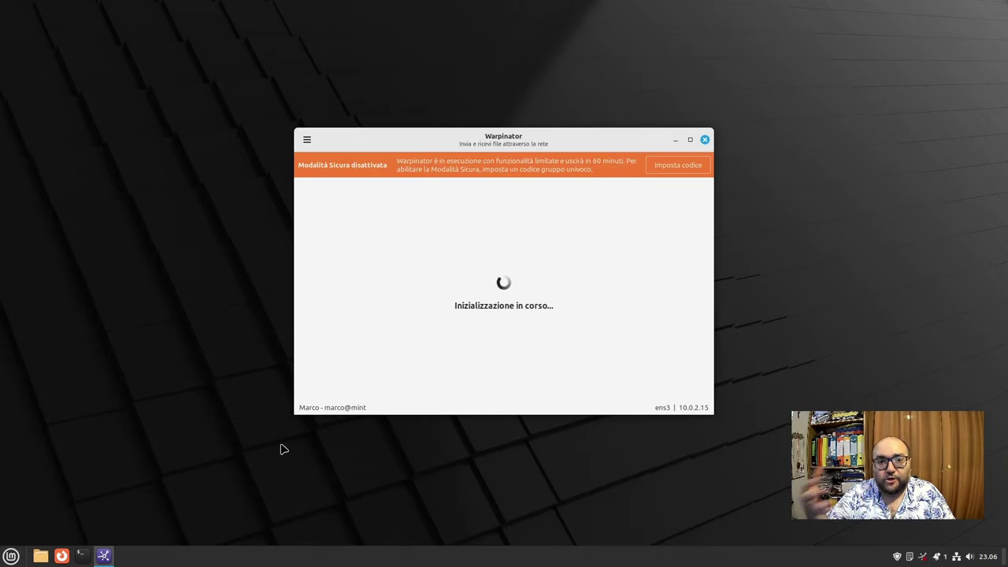
{"action": "left_click", "coordinate": [705, 140]}
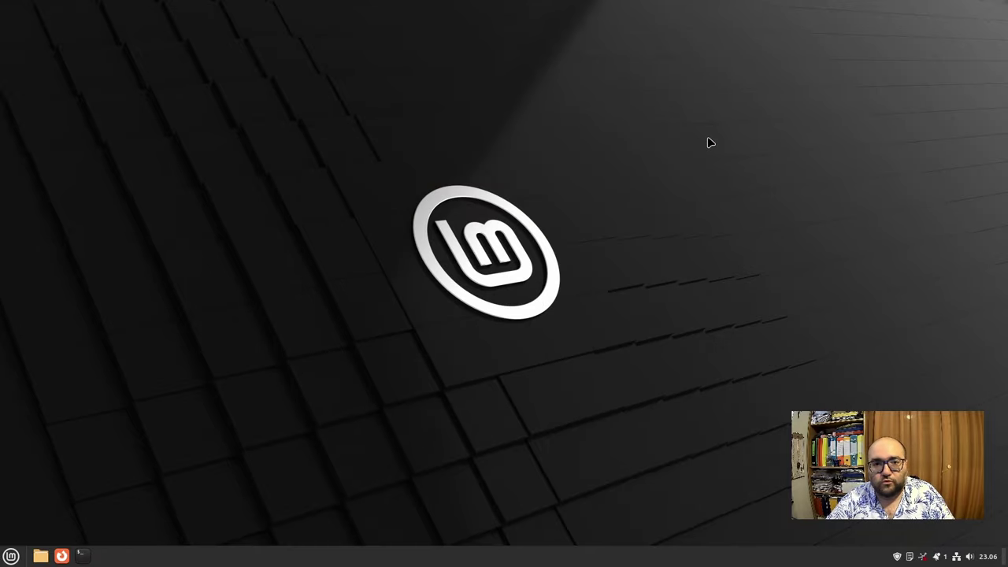
Step: Briefly launch the Celluloid video player from the menu and close it
{"action": "key", "text": "super"}
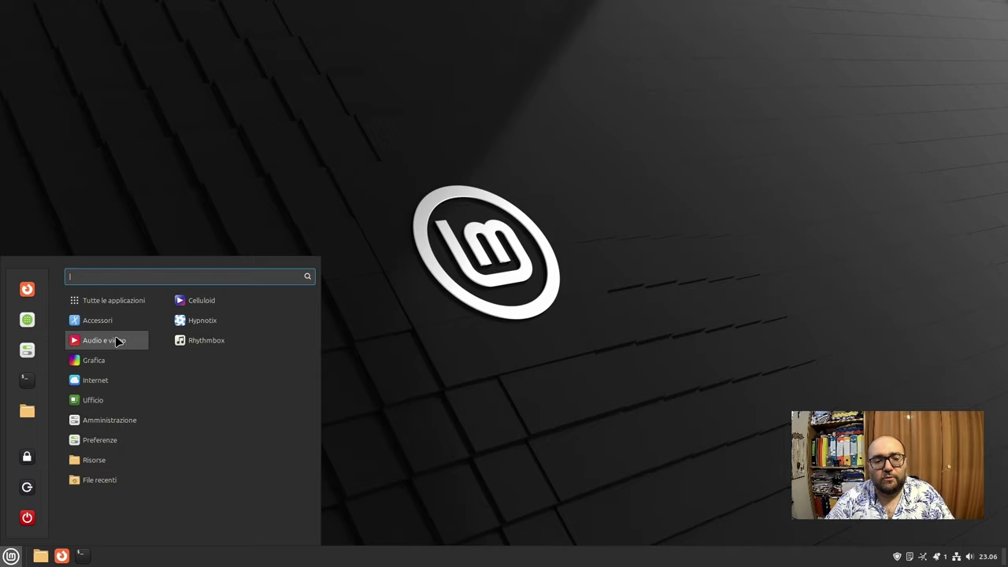
{"action": "left_click", "coordinate": [229, 303]}
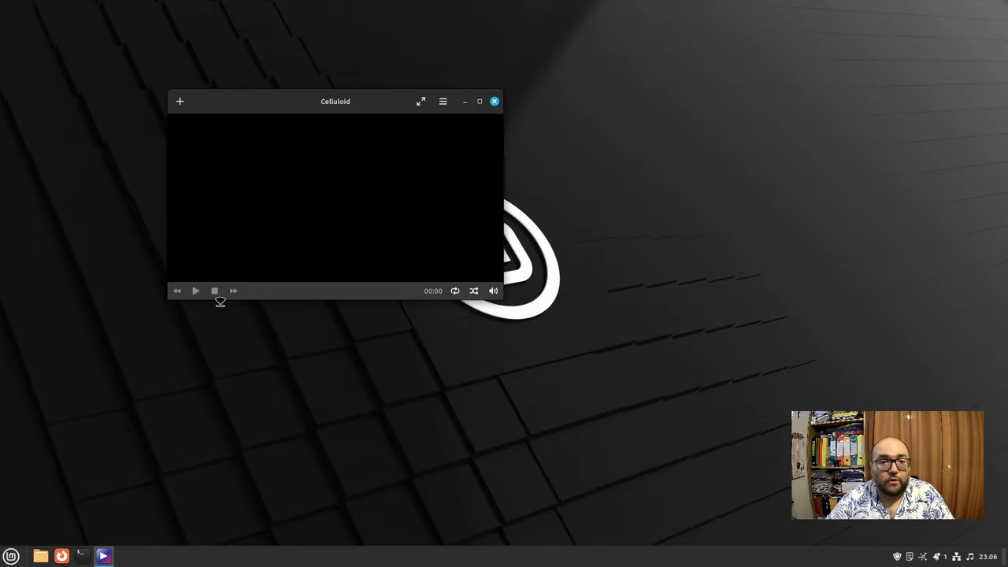
{"action": "left_click", "coordinate": [495, 101]}
Step: Launch Hypnotix from Audio e video and open the Japan TV channels
{"action": "key", "text": "super"}
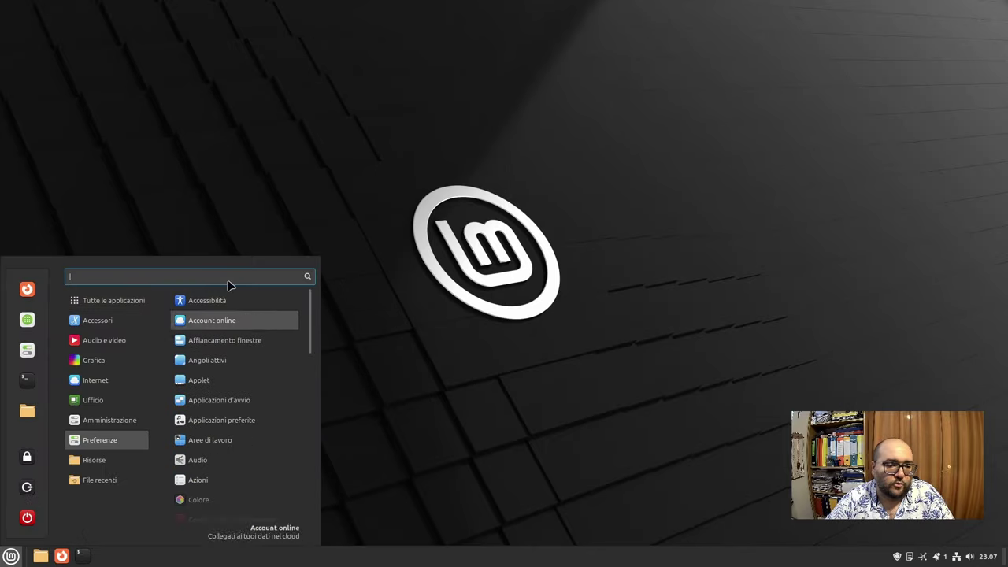
{"action": "mouse_move", "coordinate": [110, 340]}
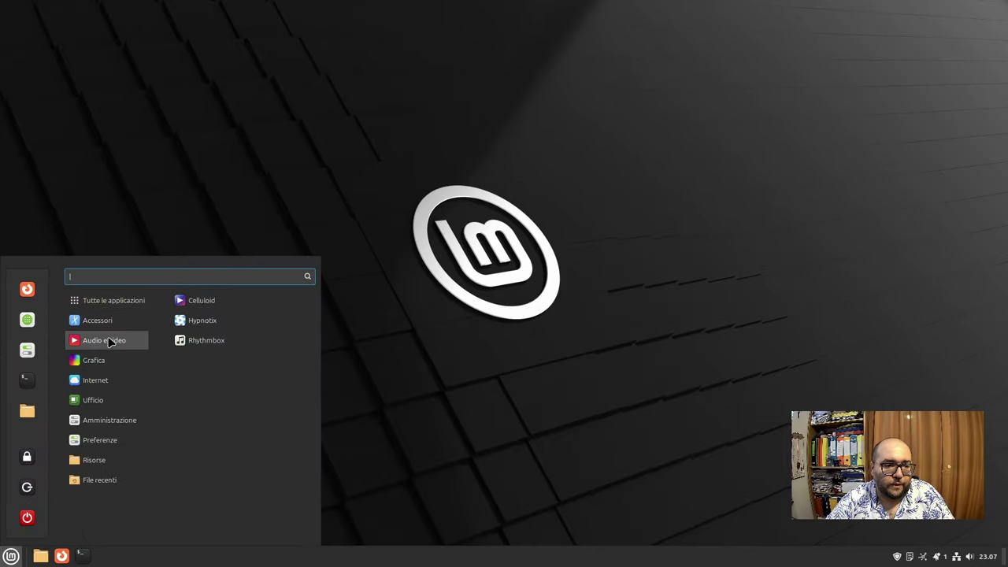
{"action": "left_click", "coordinate": [223, 325]}
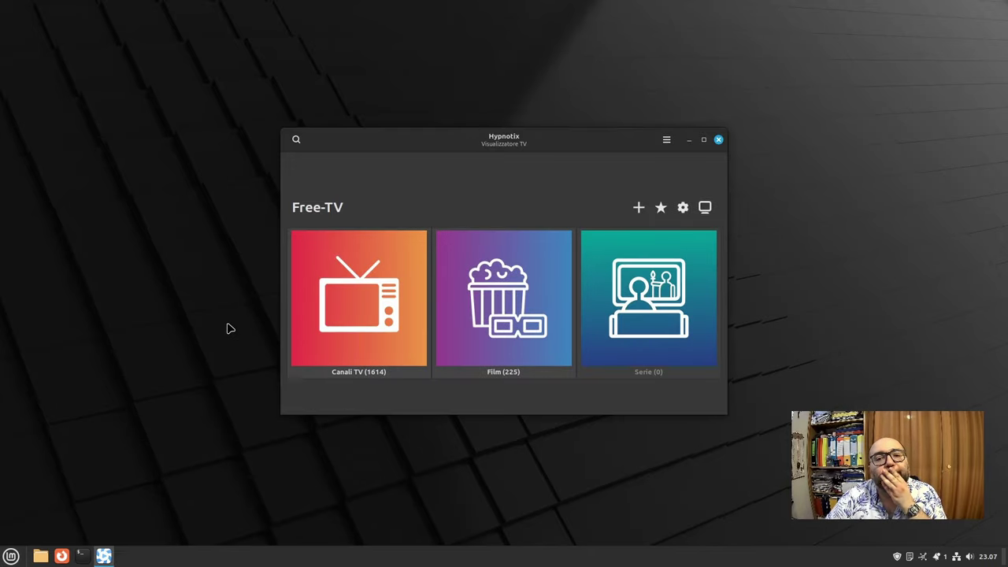
{"action": "left_click", "coordinate": [363, 330]}
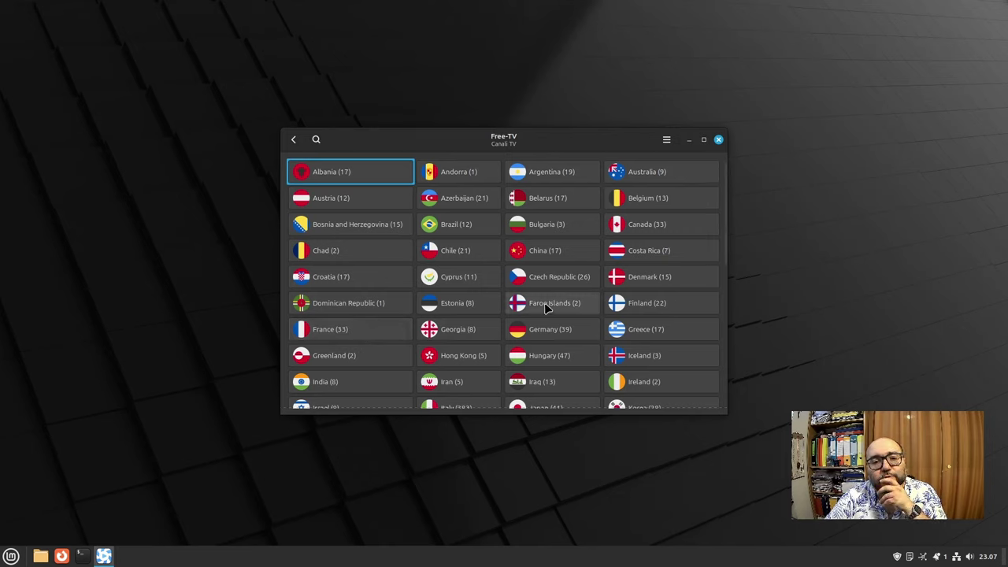
{"action": "scroll", "coordinate": [590, 345], "scroll_direction": "down", "scroll_amount": 2}
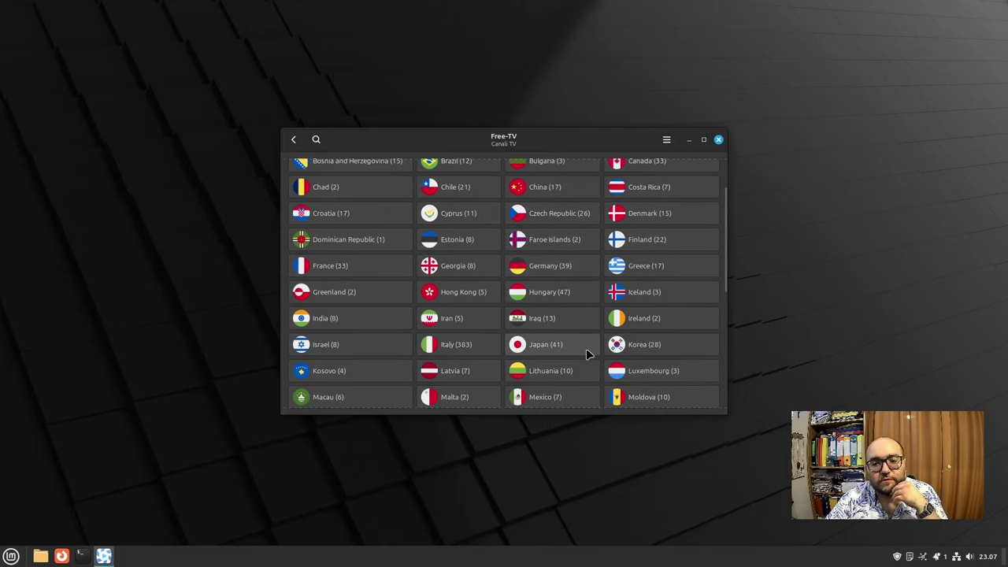
{"action": "left_click", "coordinate": [549, 345]}
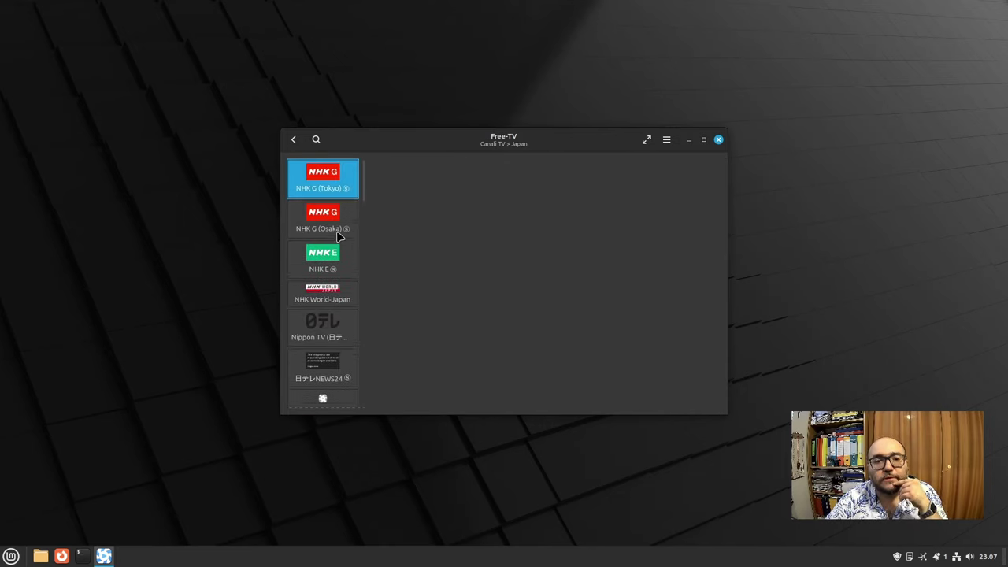
Step: Play Nippon TV in mpv, then close the player and Hypnotix
{"action": "scroll", "coordinate": [336, 317], "scroll_direction": "down", "scroll_amount": 2}
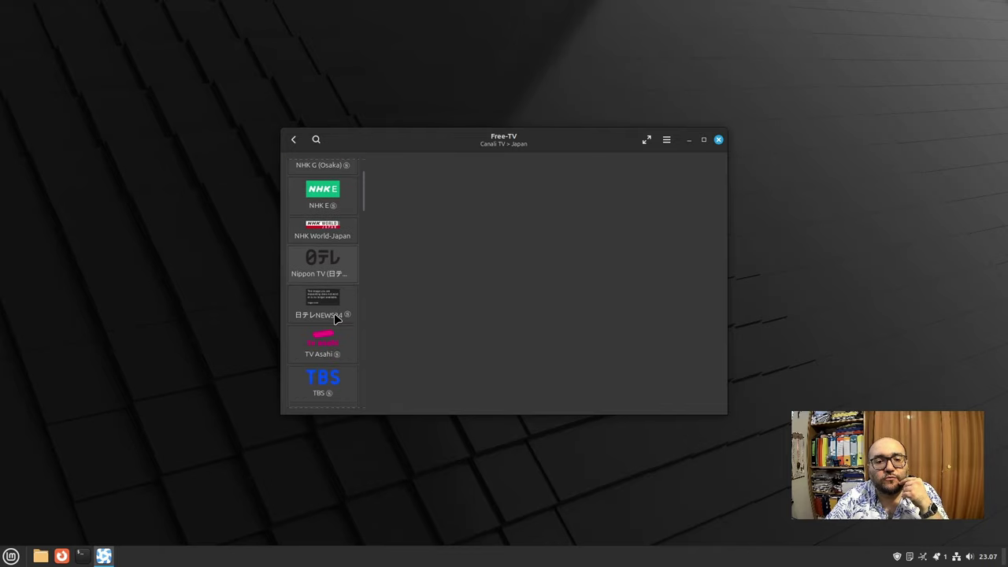
{"action": "left_click", "coordinate": [319, 277]}
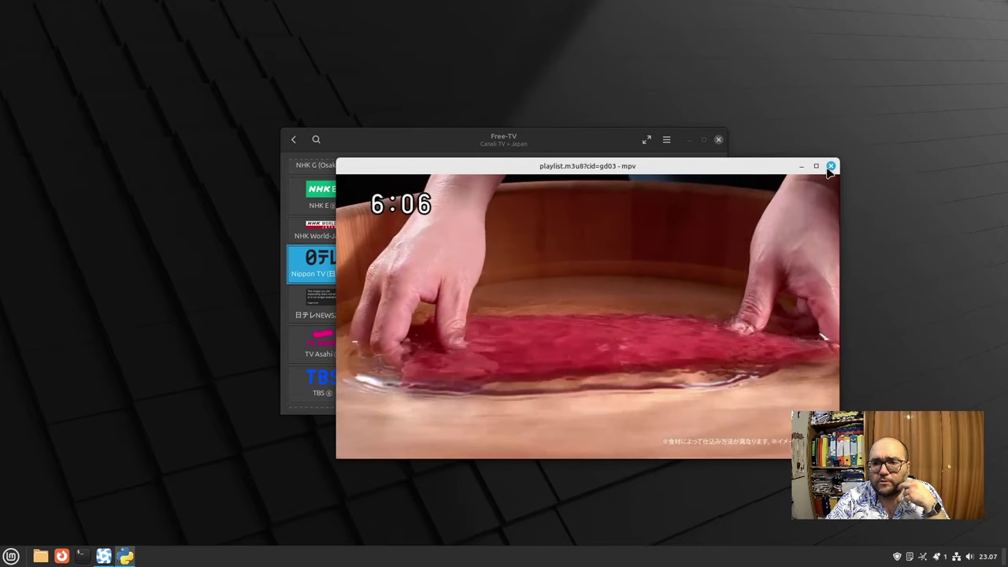
{"action": "left_click", "coordinate": [720, 142]}
{"action": "left_click", "coordinate": [718, 140]}
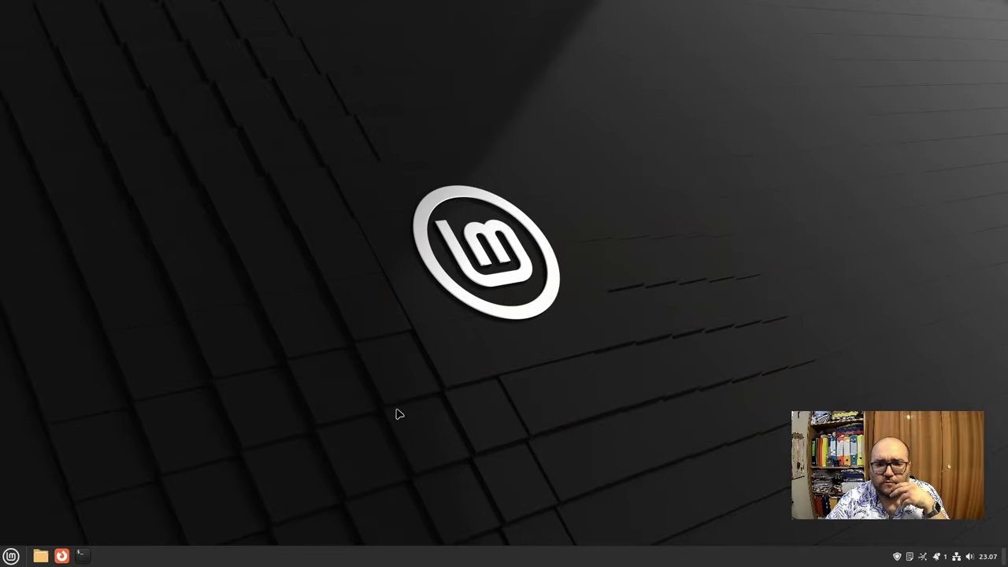
Step: Launch Pix from the menu's Grafica category
{"action": "left_click", "coordinate": [11, 556]}
{"action": "mouse_move", "coordinate": [141, 382]}
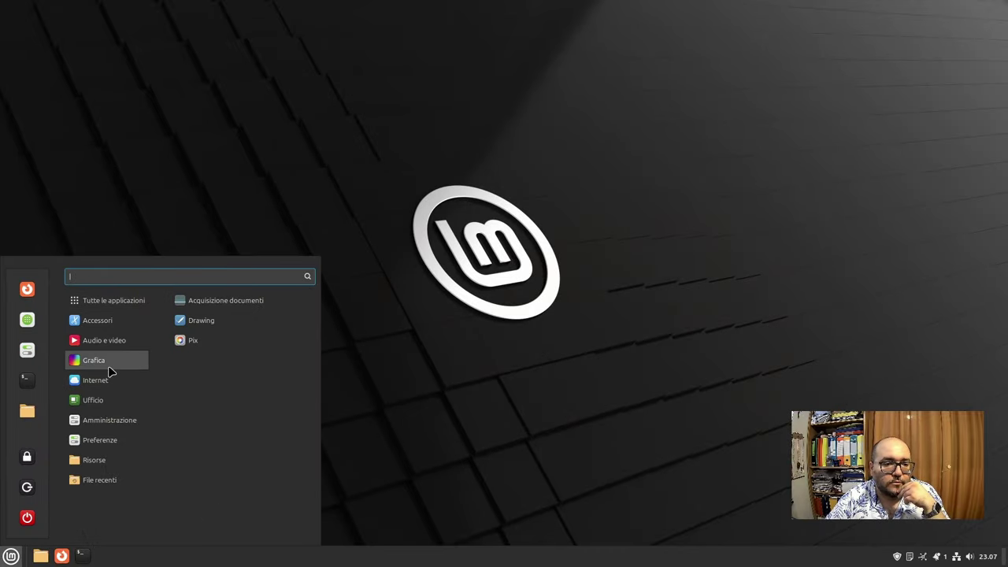
{"action": "mouse_move", "coordinate": [138, 341]}
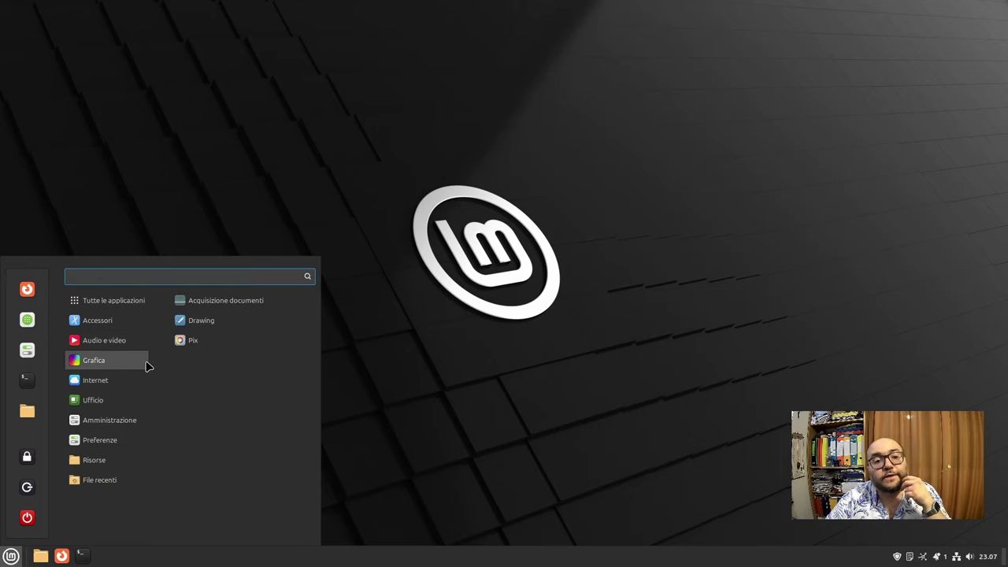
{"action": "left_click", "coordinate": [249, 340]}
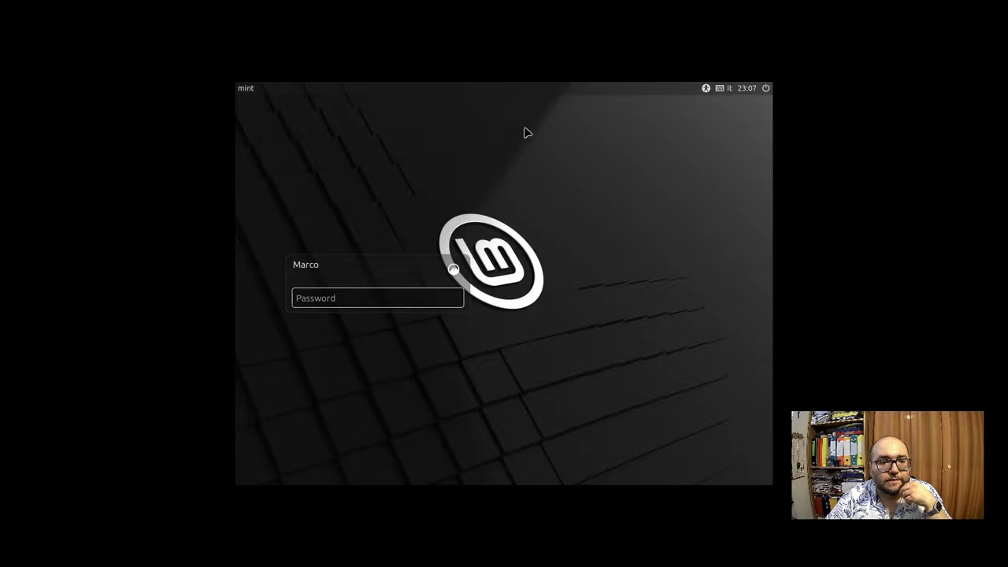
Step: Enter the account password at the login screen and close the Benvenuti window
{"action": "type", "text": "a"}
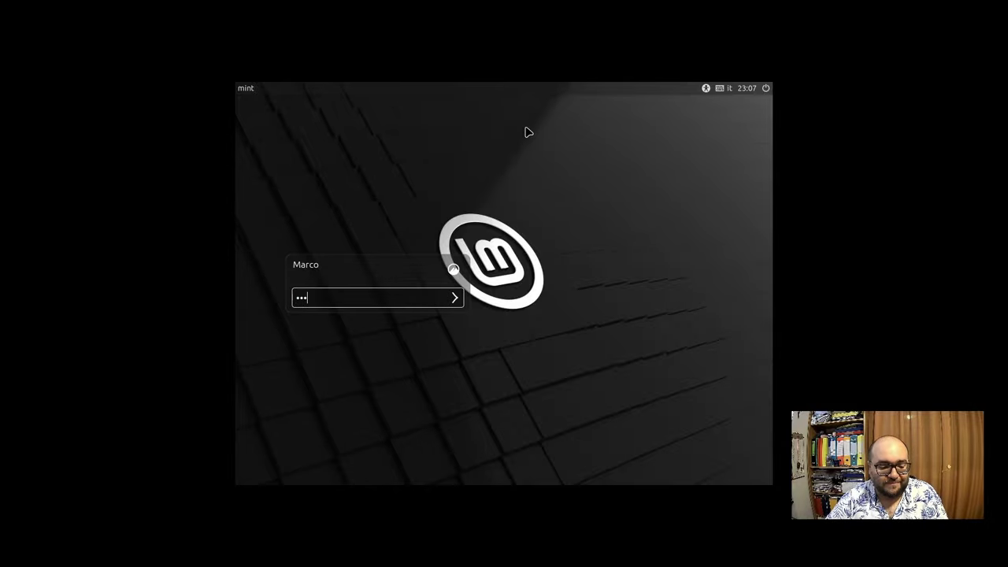
{"action": "key", "text": "Return"}
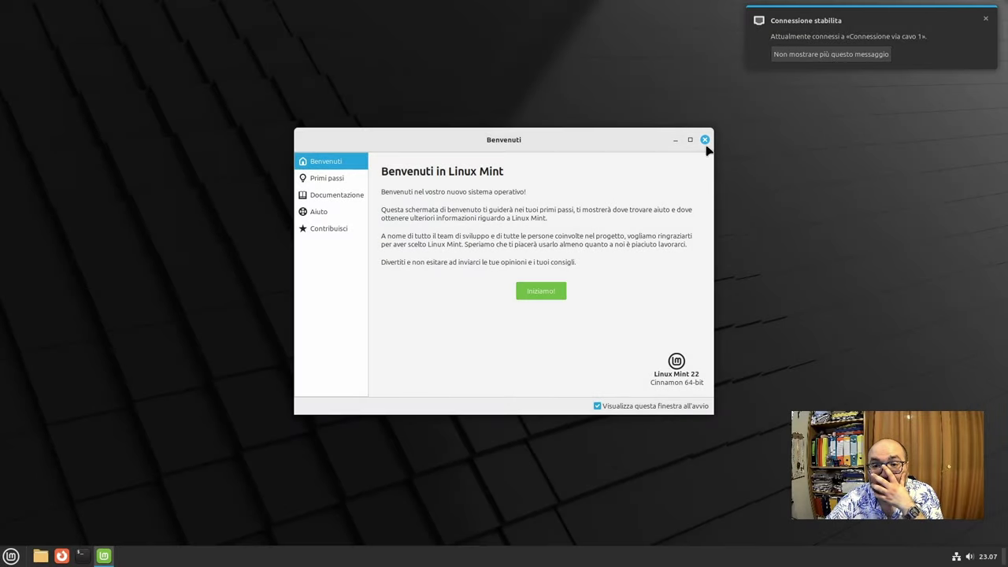
{"action": "left_click", "coordinate": [705, 141]}
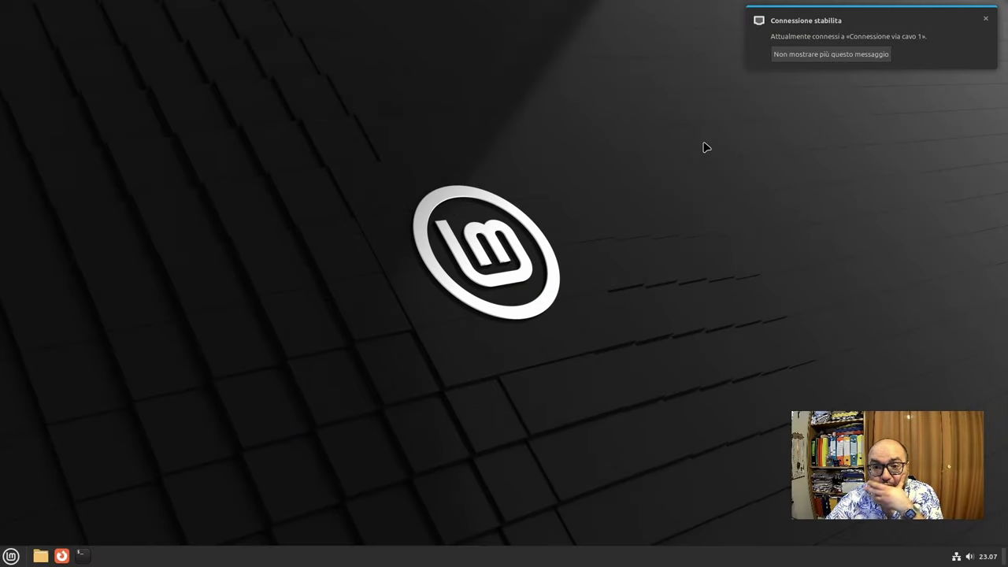
Step: Launch the Matrix chat app from the menu's Internet category
{"action": "left_click", "coordinate": [11, 556]}
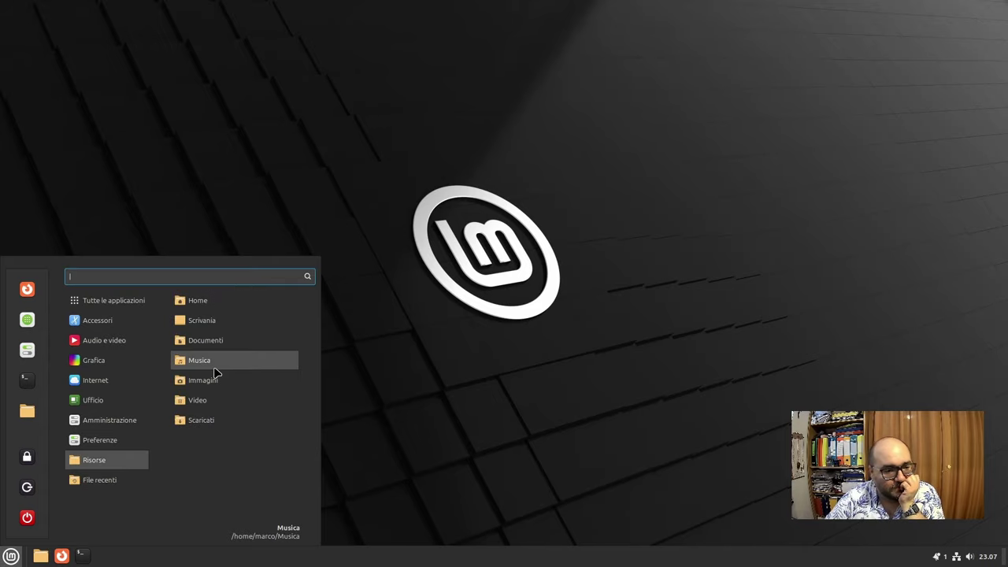
{"action": "mouse_move", "coordinate": [100, 362]}
{"action": "mouse_move", "coordinate": [104, 387]}
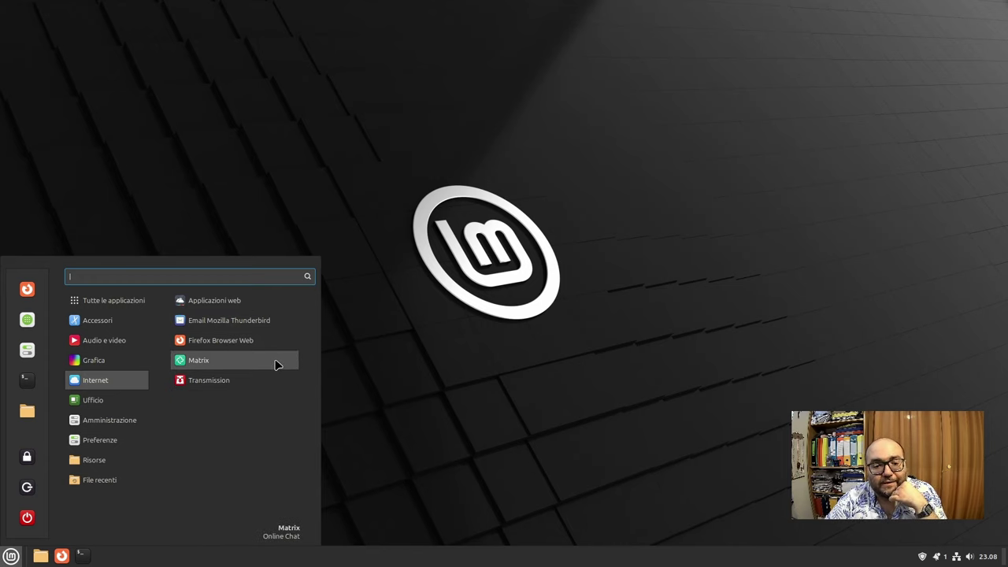
{"action": "left_click", "coordinate": [277, 365]}
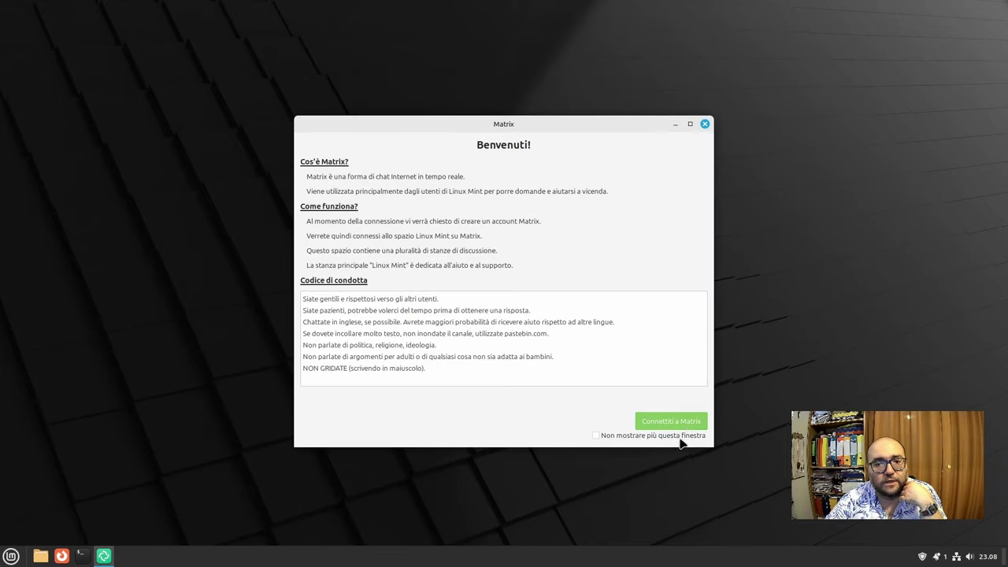
Step: Close the Matrix welcome window and show the menu's Ufficio apps
{"action": "left_click", "coordinate": [705, 124]}
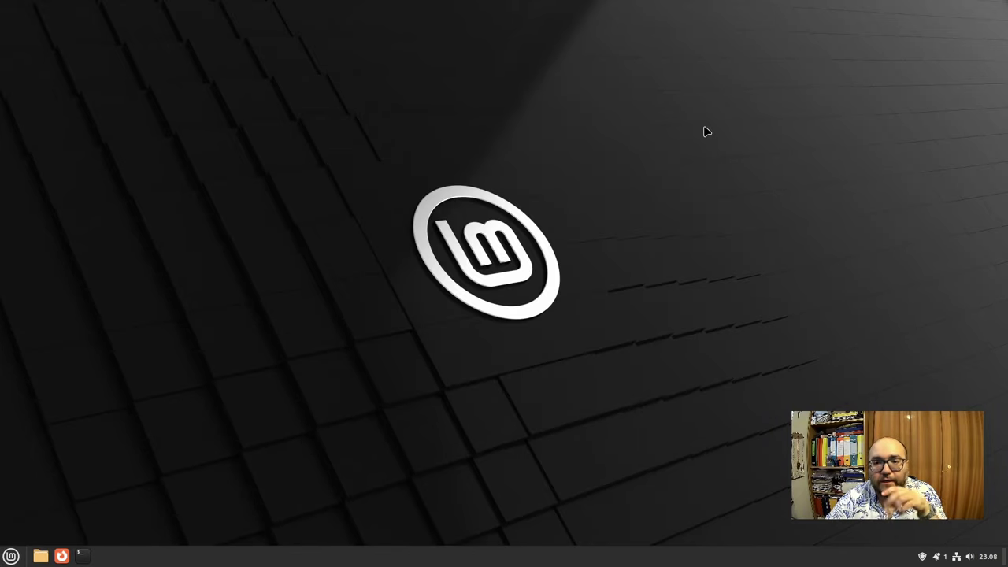
{"action": "key", "text": "super"}
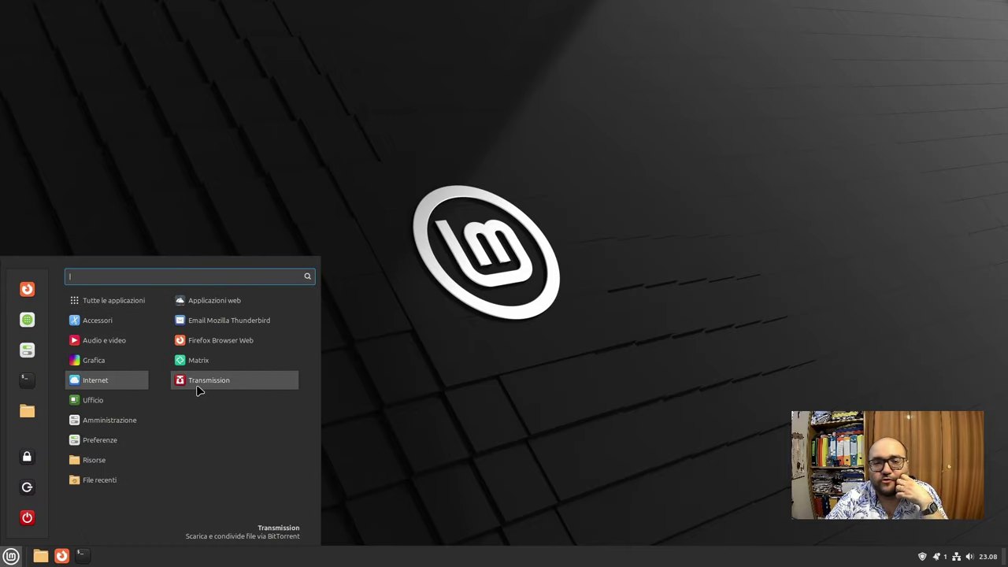
{"action": "mouse_move", "coordinate": [110, 410]}
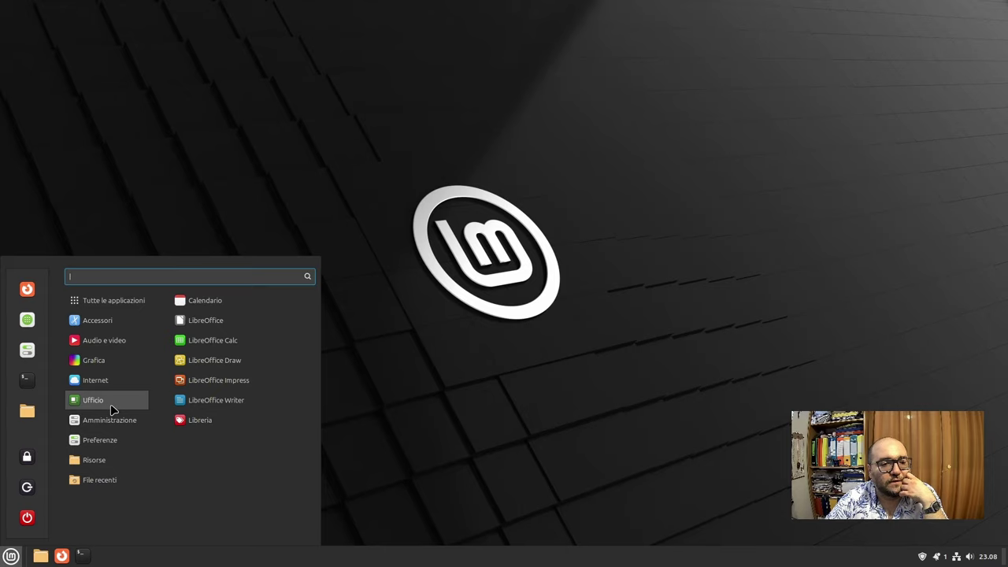
Step: Launch LibreOffice and toggle the virtual machine out of and back into fullscreen
{"action": "left_click", "coordinate": [260, 318]}
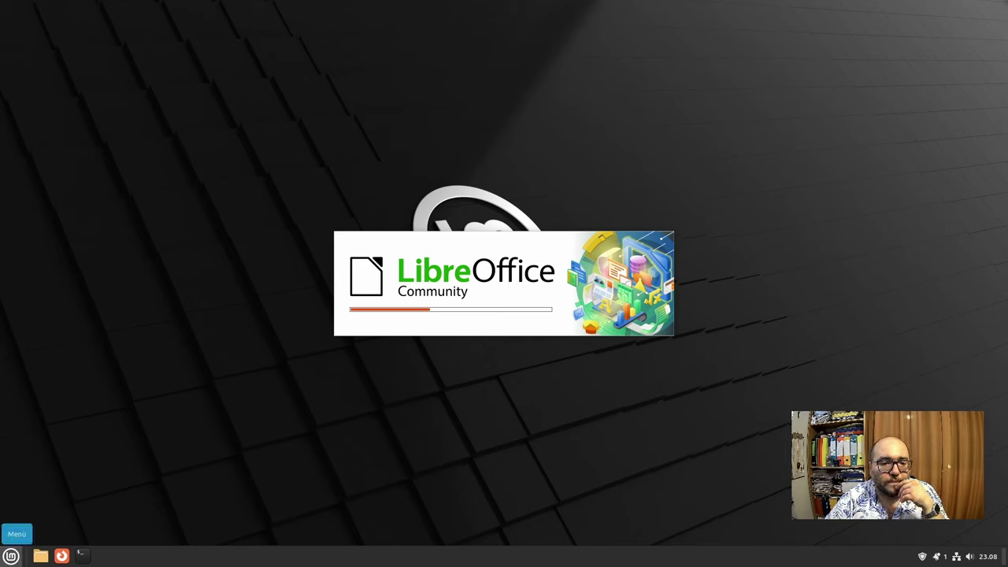
{"action": "mouse_move", "coordinate": [534, 2]}
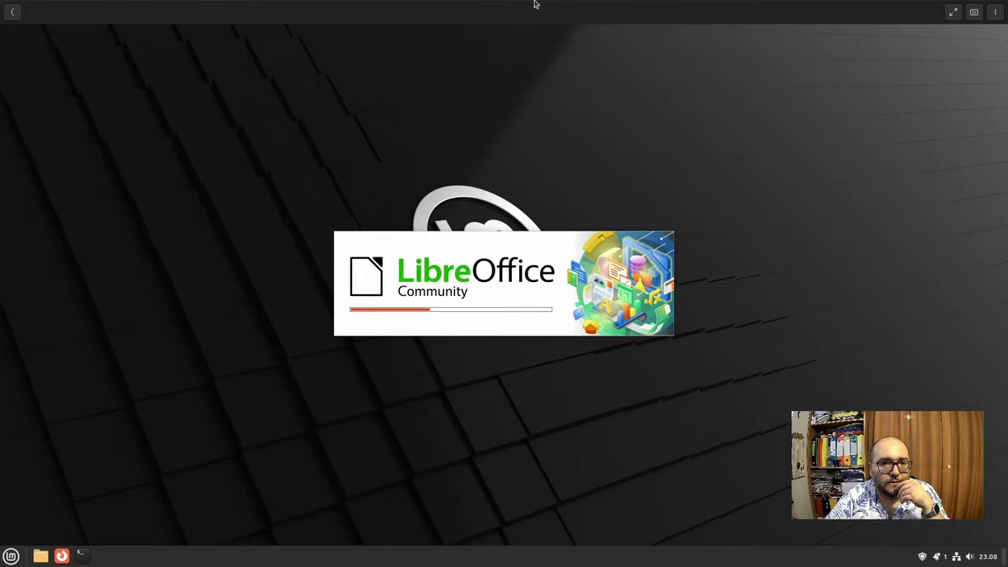
{"action": "left_click", "coordinate": [955, 14]}
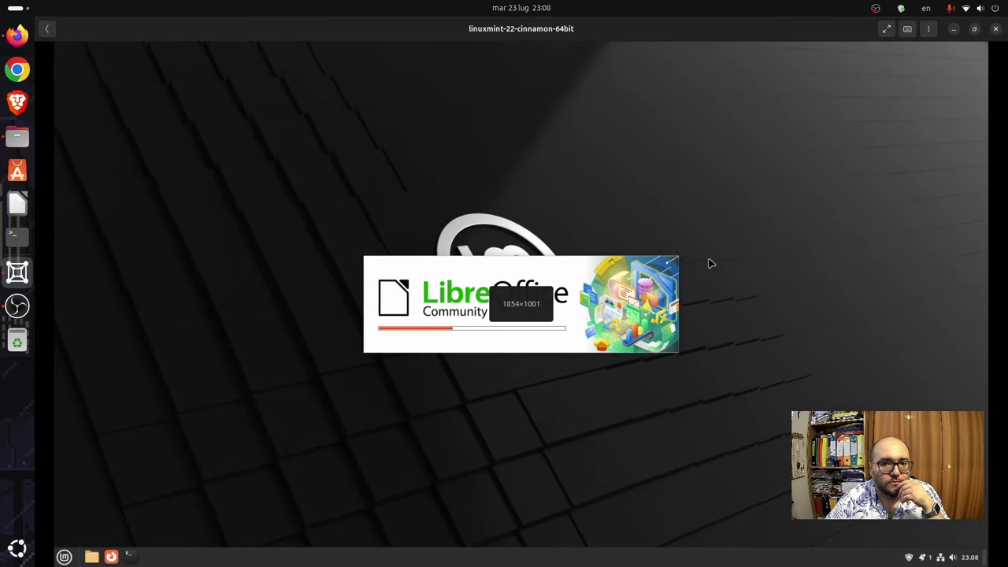
{"action": "left_click", "coordinate": [890, 28]}
Step: Open and close the applications menu, then bring up the panel's context menu
{"action": "left_click", "coordinate": [11, 556]}
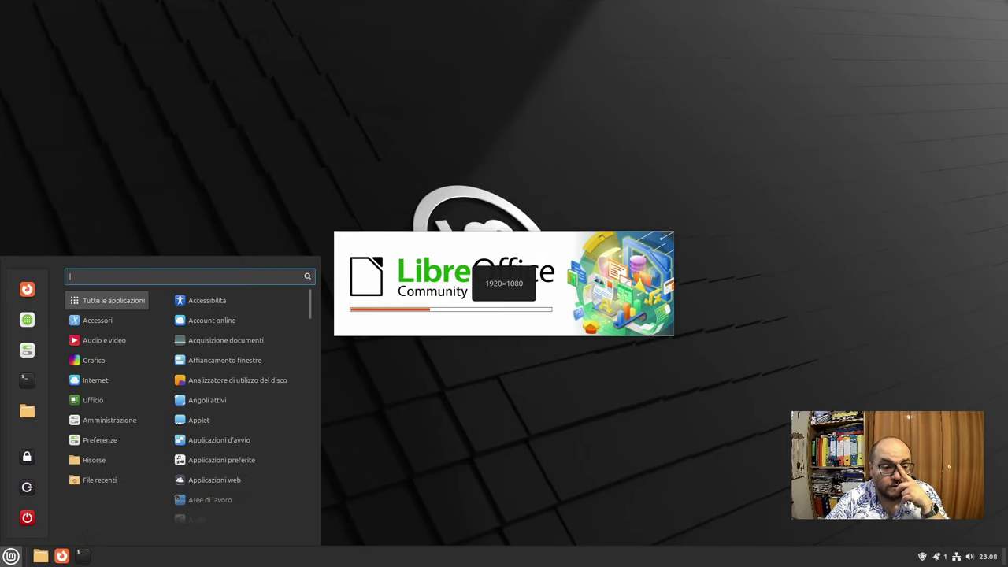
{"action": "mouse_move", "coordinate": [114, 406]}
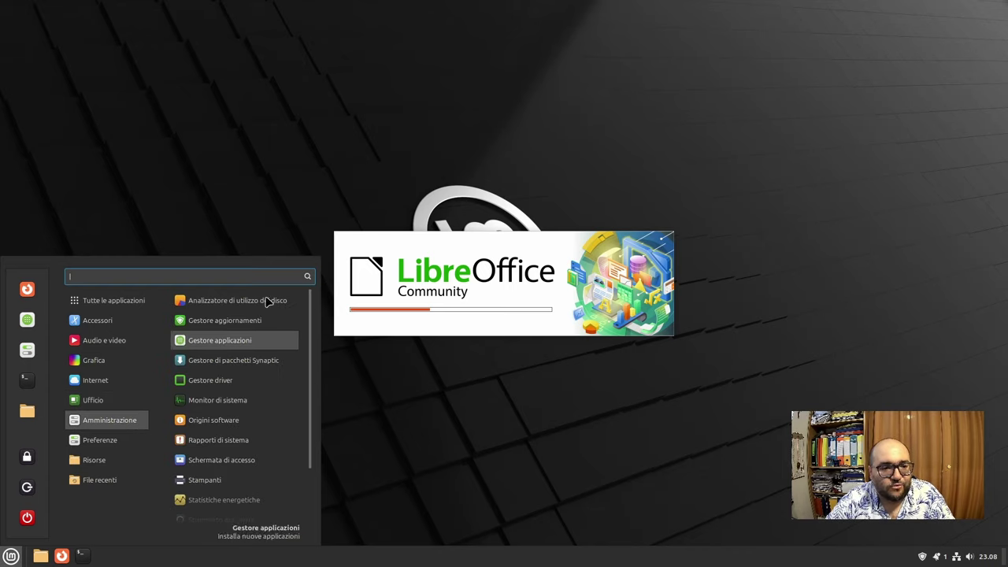
{"action": "left_click", "coordinate": [523, 331]}
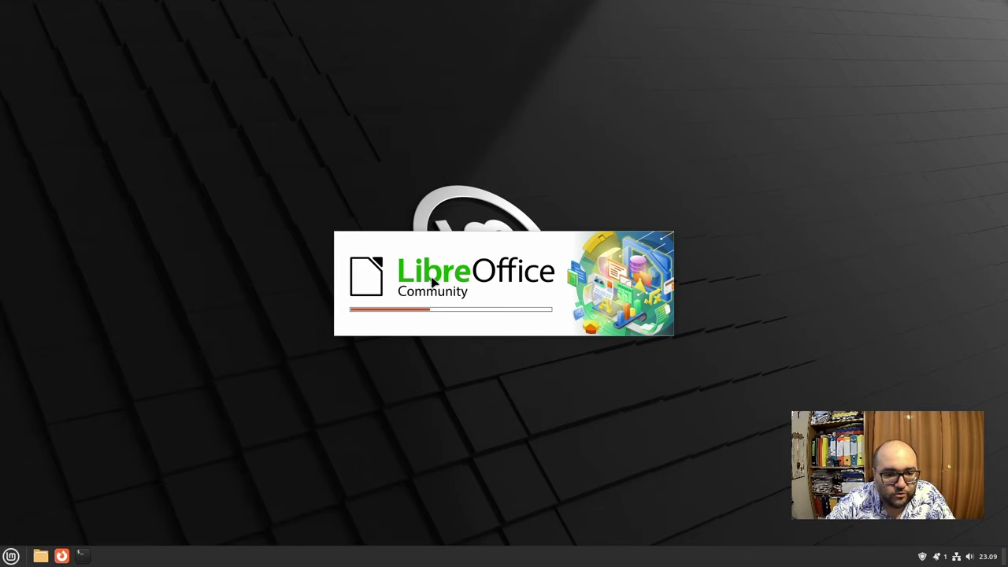
{"action": "right_click", "coordinate": [223, 560]}
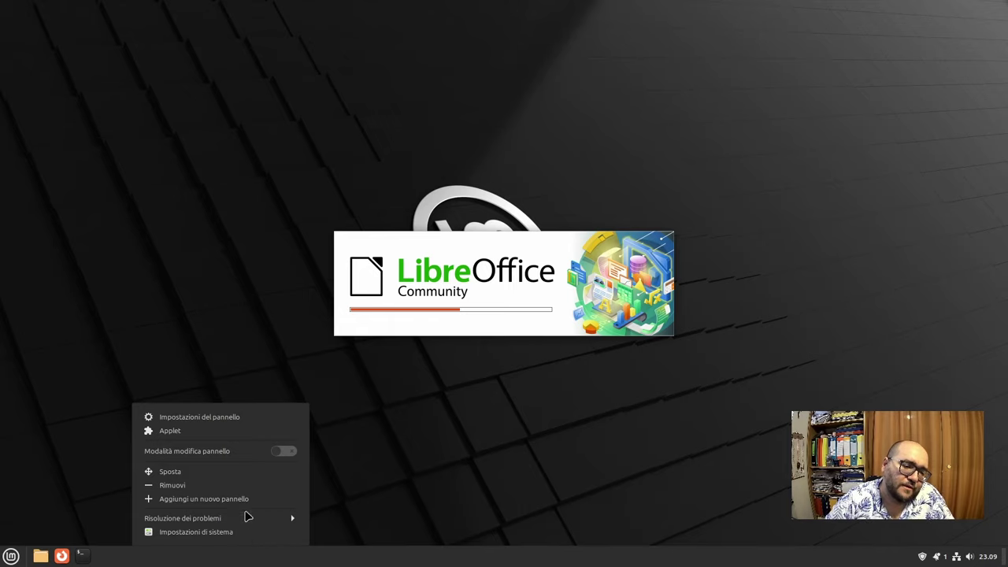
Step: Search the menu for 'task' and launch Monitor di sistema
{"action": "key", "text": "super"}
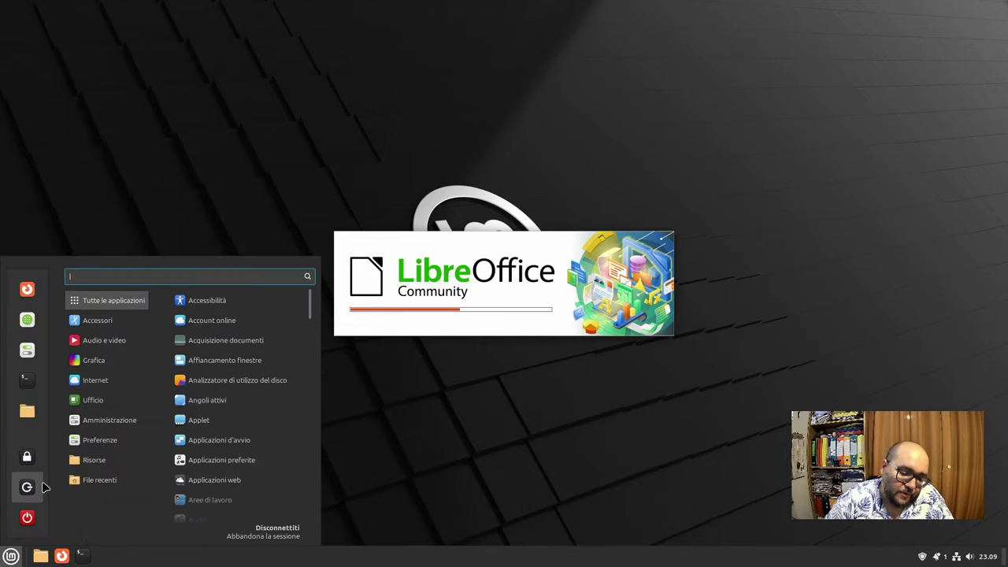
{"action": "type", "text": "task"}
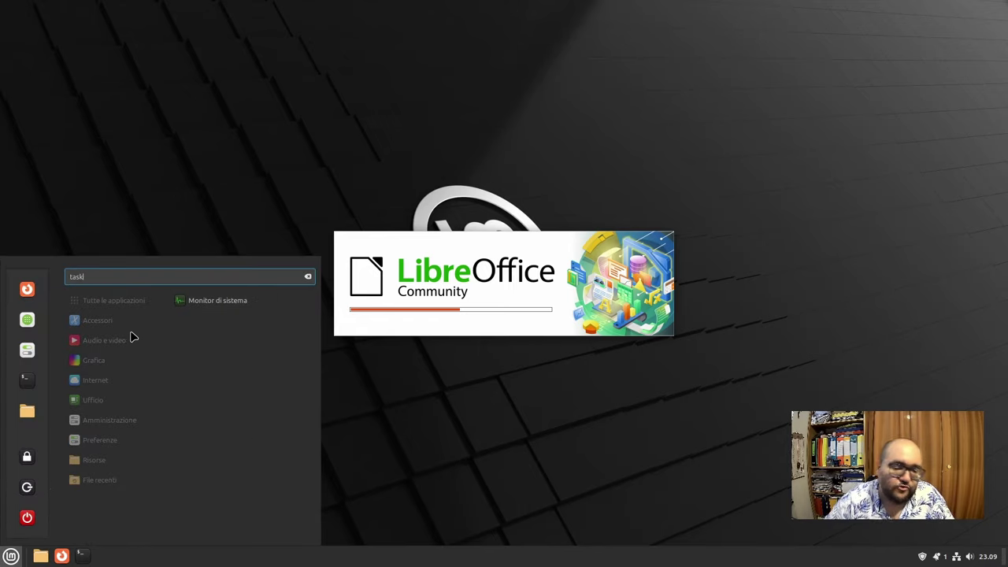
{"action": "left_click", "coordinate": [259, 303]}
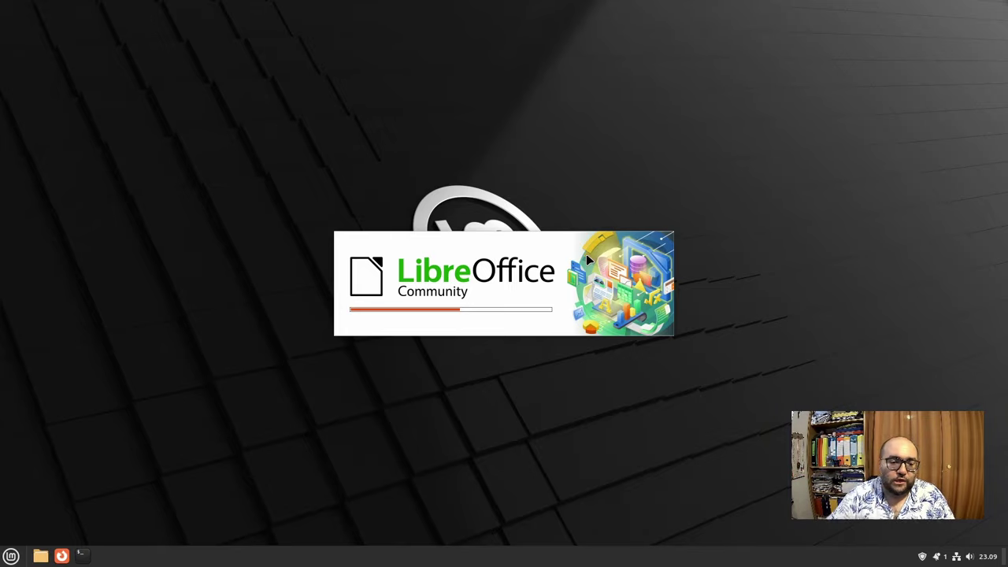
{"action": "left_click", "coordinate": [11, 556]}
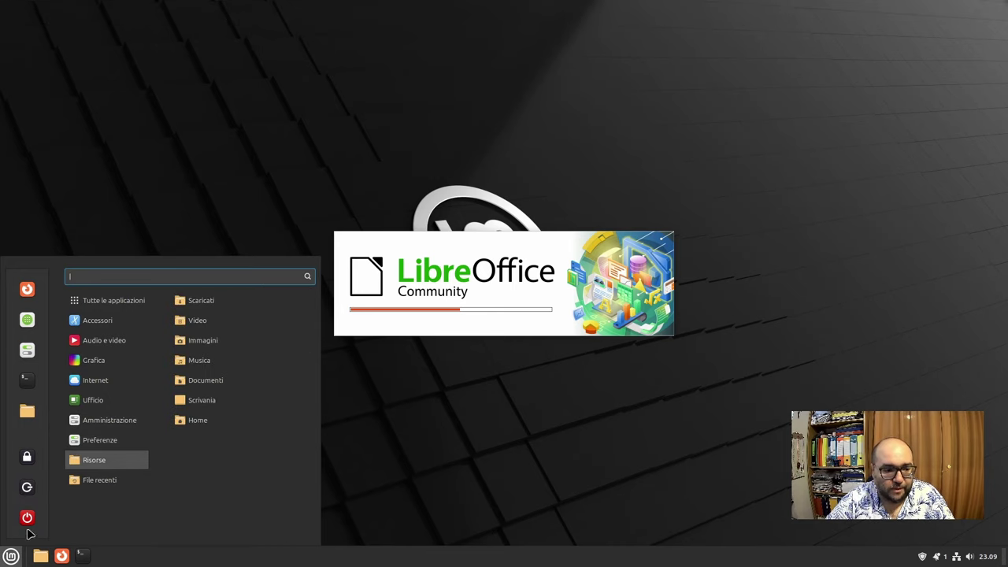
Step: Restart the system through the menu's Arresta button and the Sessione dialog
{"action": "left_click", "coordinate": [27, 520]}
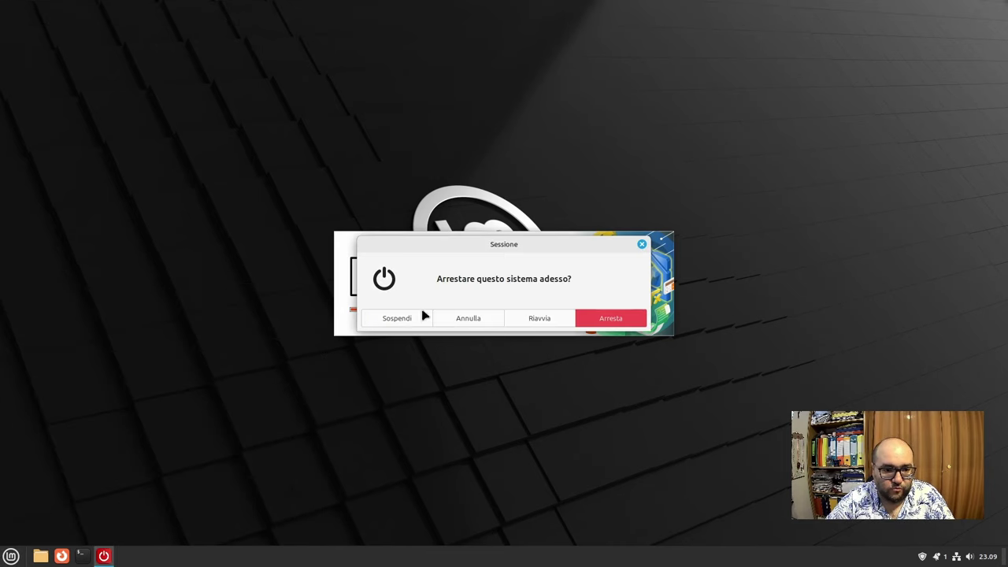
{"action": "left_click", "coordinate": [530, 319]}
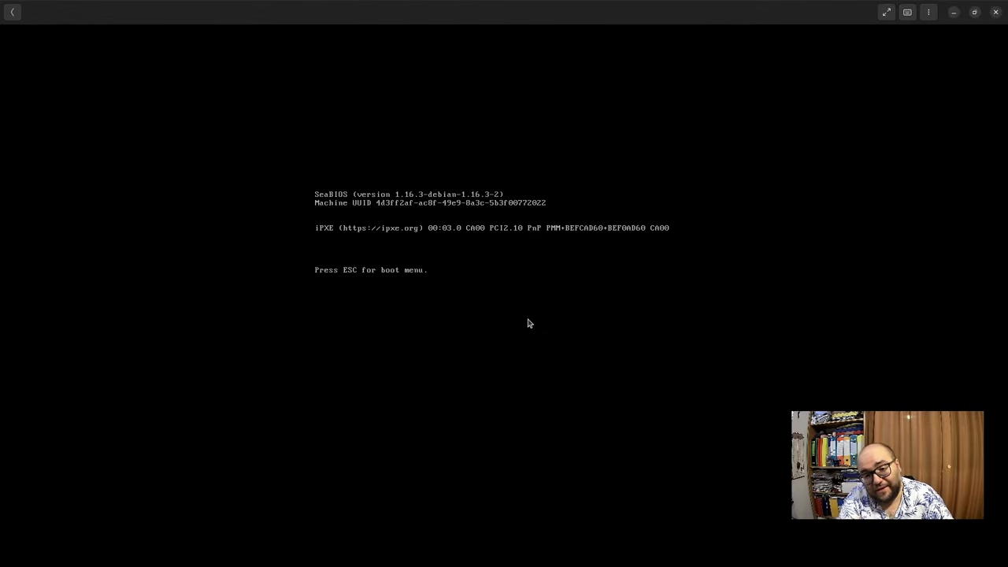
Step: Bring up the SeaBIOS boot menu with Esc and toggle Boxes fullscreen while the VM boots
{"action": "key", "text": "Escape"}
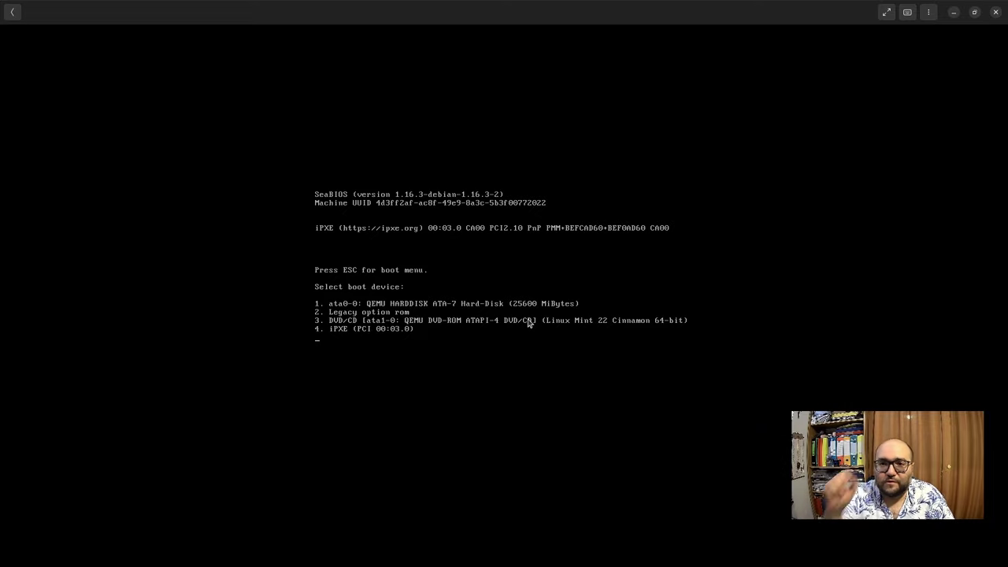
{"action": "left_click", "coordinate": [887, 14]}
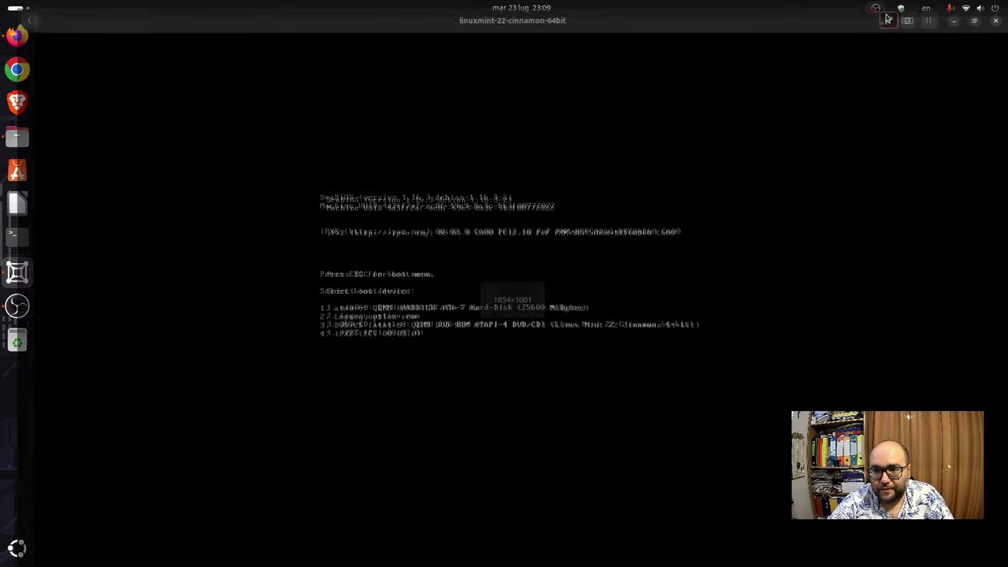
{"action": "left_click", "coordinate": [881, 10]}
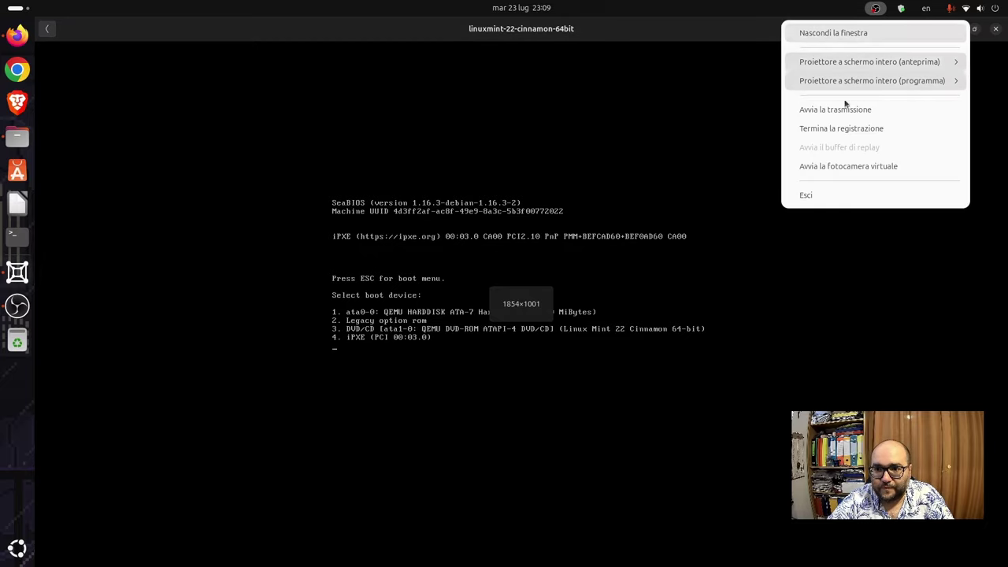
{"action": "left_click", "coordinate": [833, 130]}
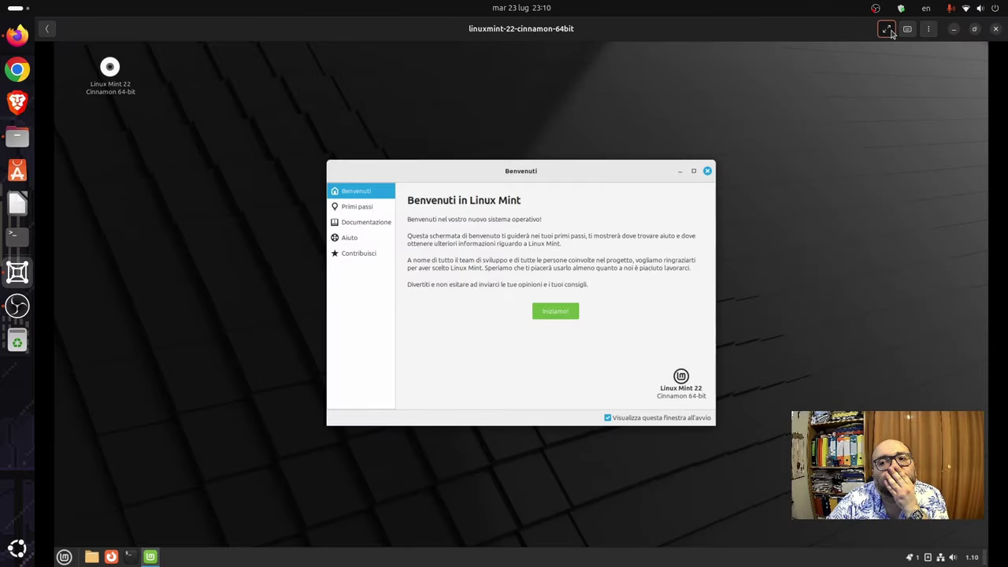
{"action": "left_click", "coordinate": [887, 30]}
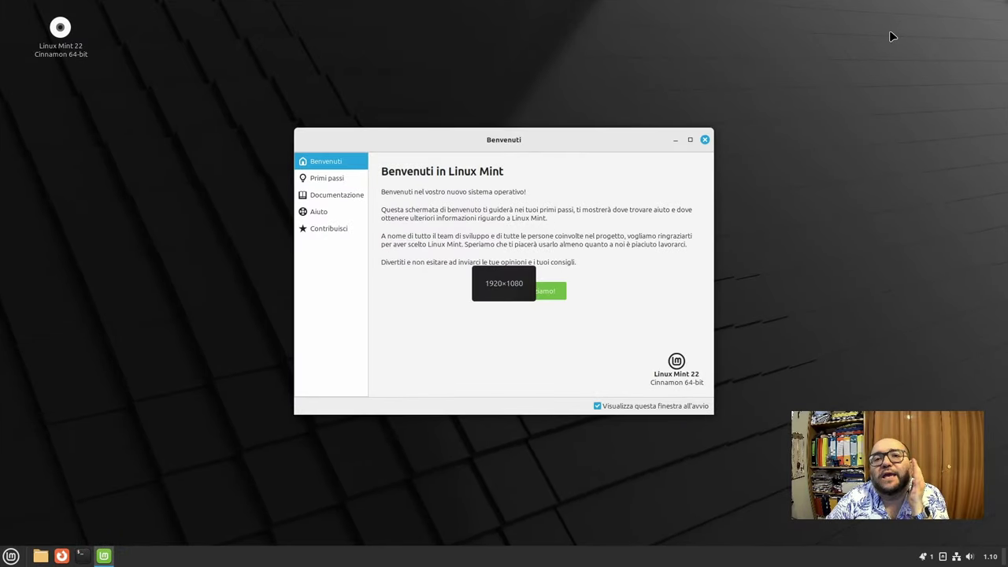
Step: Close the Benvenuti window and browse the application menu's categories
{"action": "left_click", "coordinate": [704, 139]}
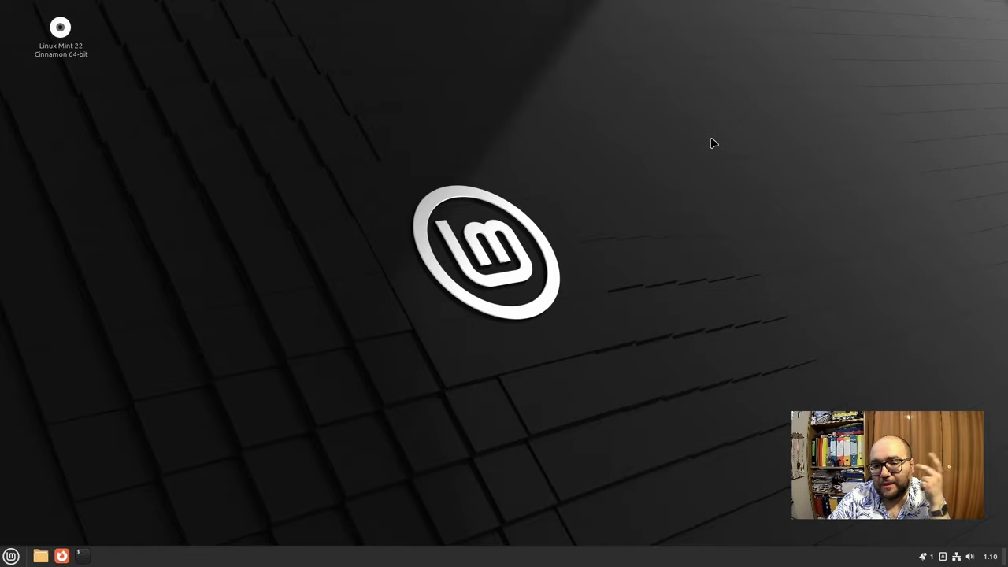
{"action": "left_click", "coordinate": [7, 554]}
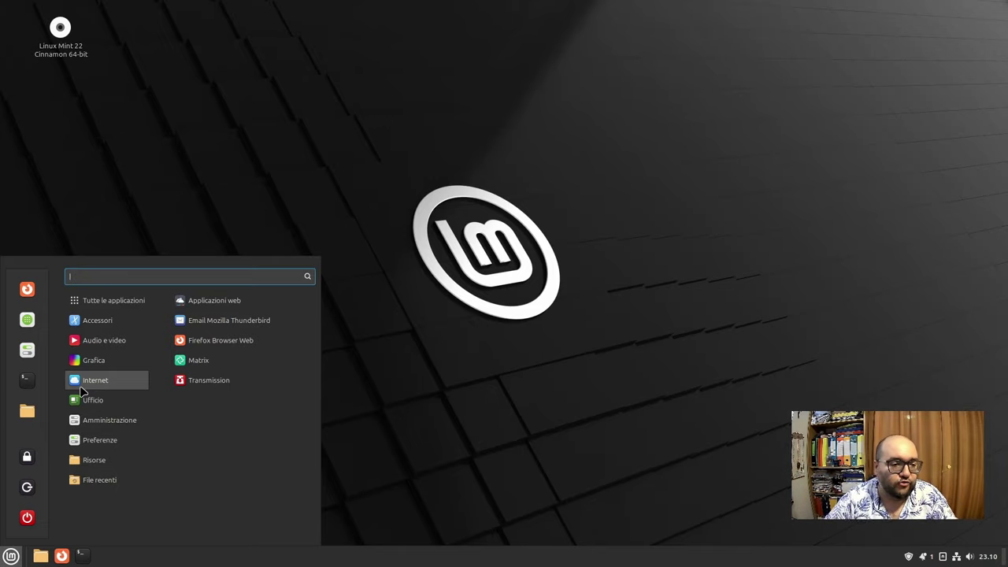
{"action": "mouse_move", "coordinate": [95, 396]}
{"action": "mouse_move", "coordinate": [104, 423]}
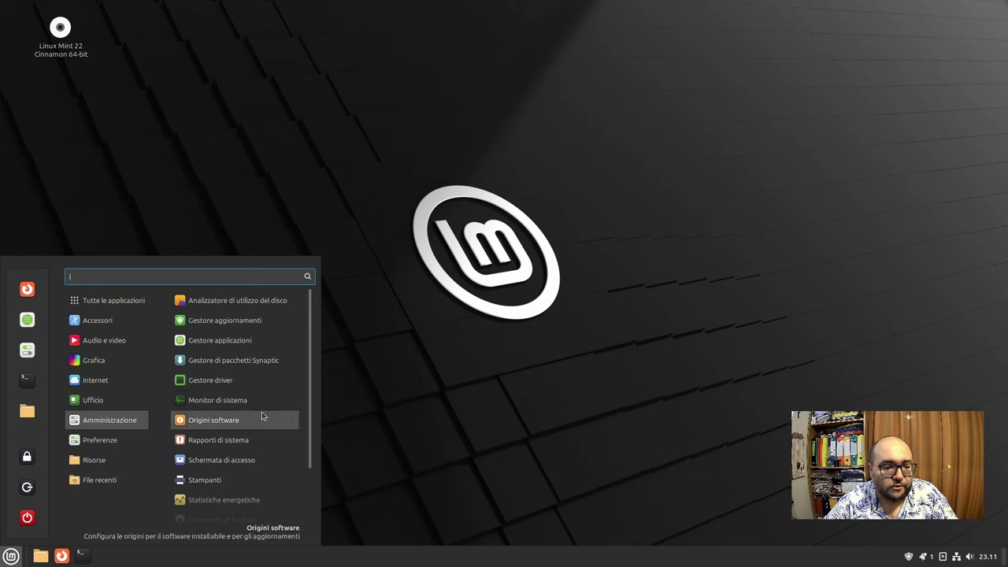
Step: Scroll the category list, then close and reopen the menu on all applications
{"action": "scroll", "coordinate": [258, 482], "scroll_direction": "down", "scroll_amount": 2}
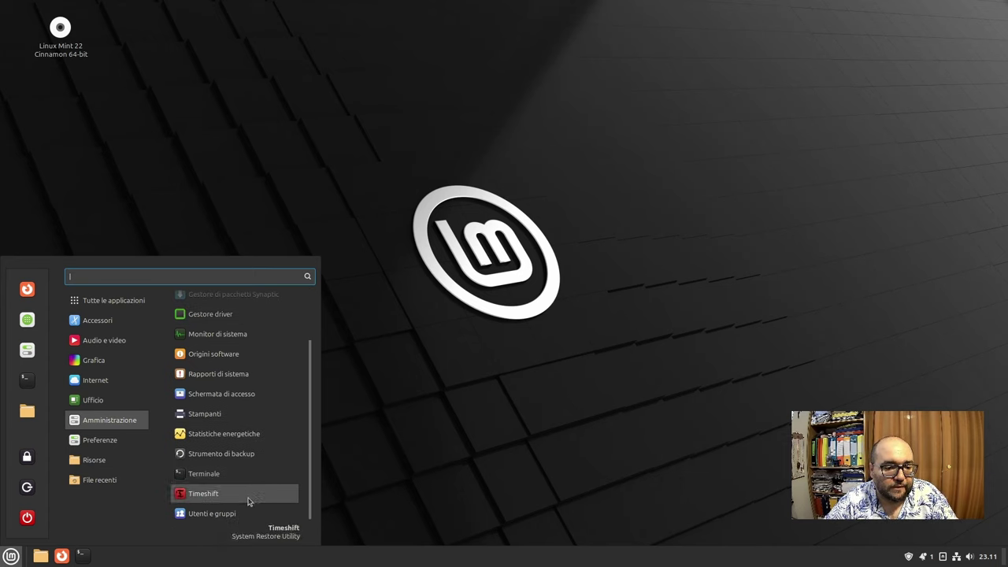
{"action": "mouse_move", "coordinate": [111, 448]}
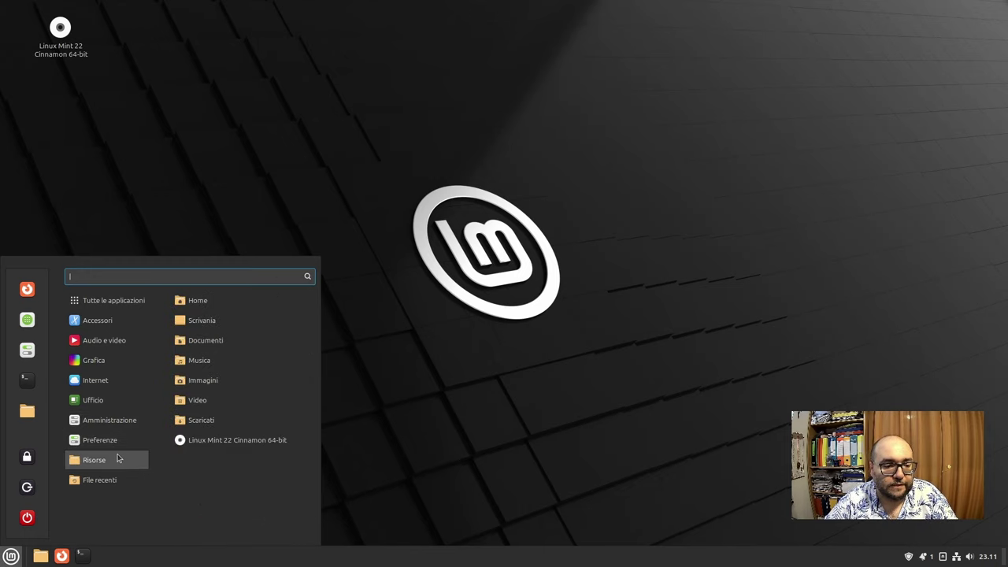
{"action": "mouse_move", "coordinate": [77, 447]}
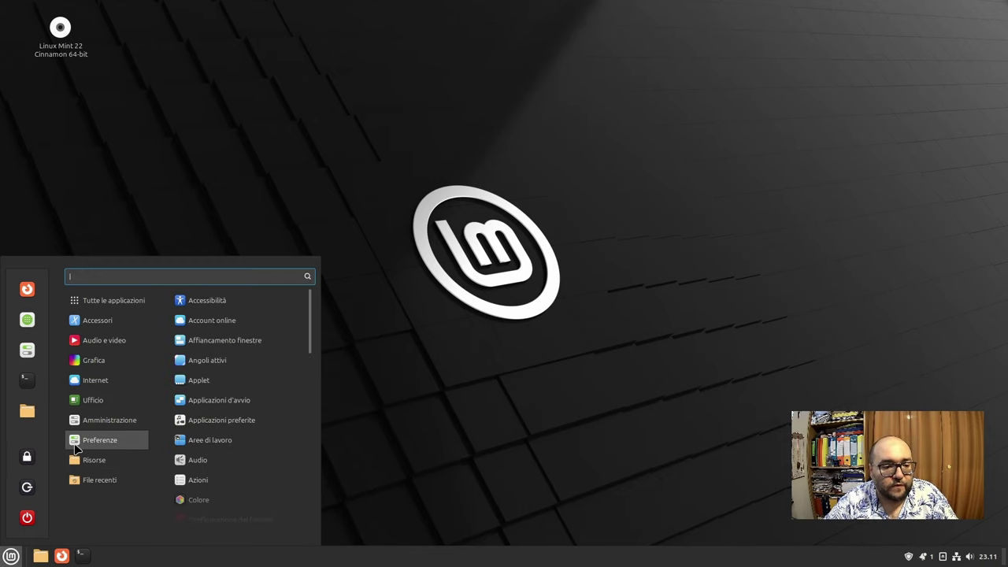
{"action": "left_click", "coordinate": [593, 359]}
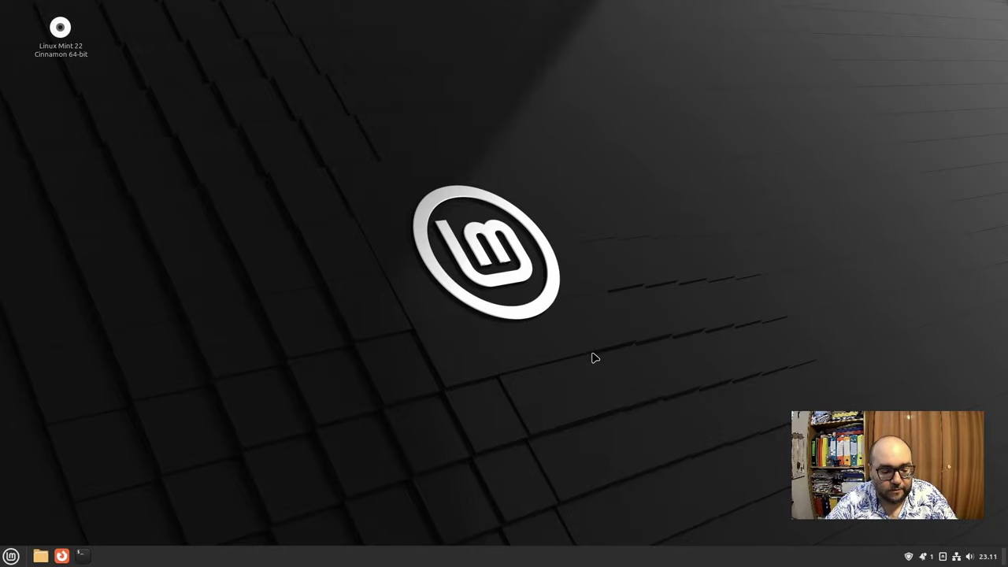
{"action": "left_click", "coordinate": [11, 556]}
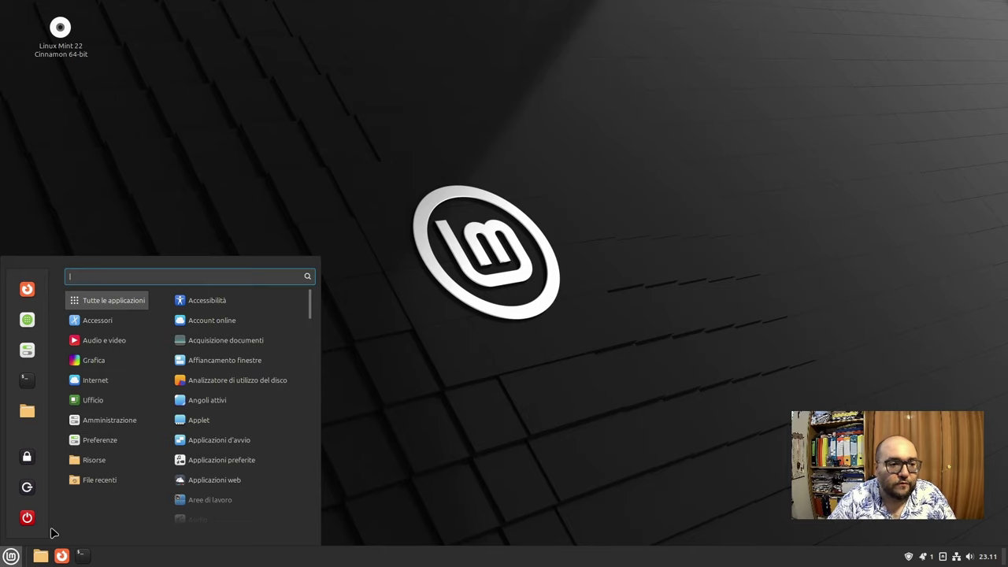
Step: Launch Gestore applicazioni, then open Impostazioni di sistema from the menu sidebar
{"action": "left_click", "coordinate": [27, 321]}
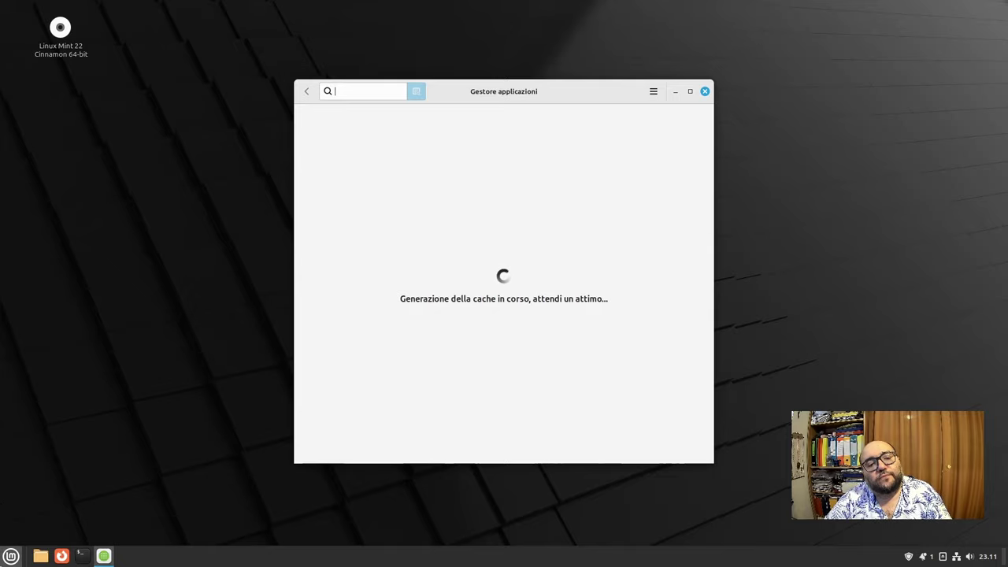
{"action": "left_click", "coordinate": [11, 556]}
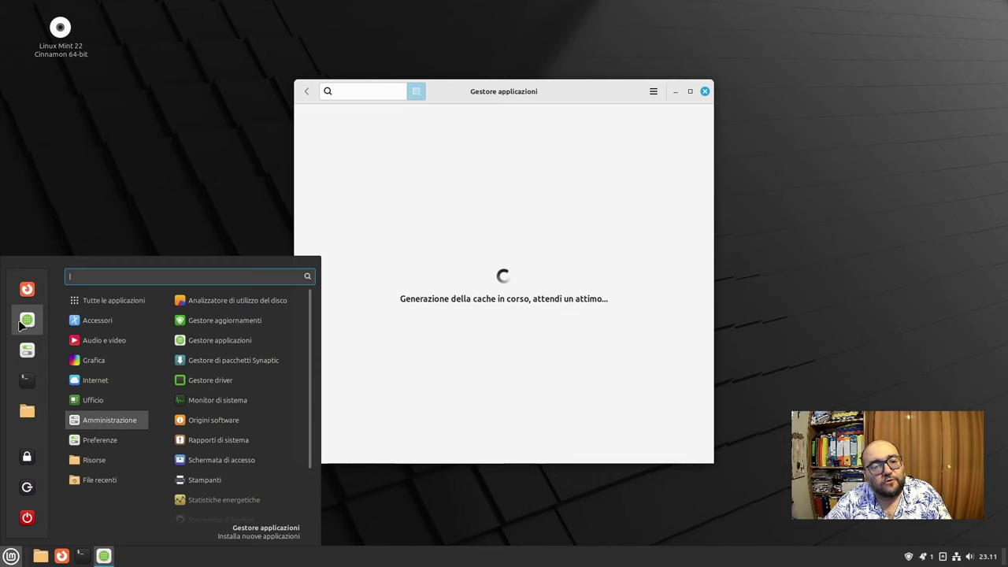
{"action": "left_click", "coordinate": [26, 352]}
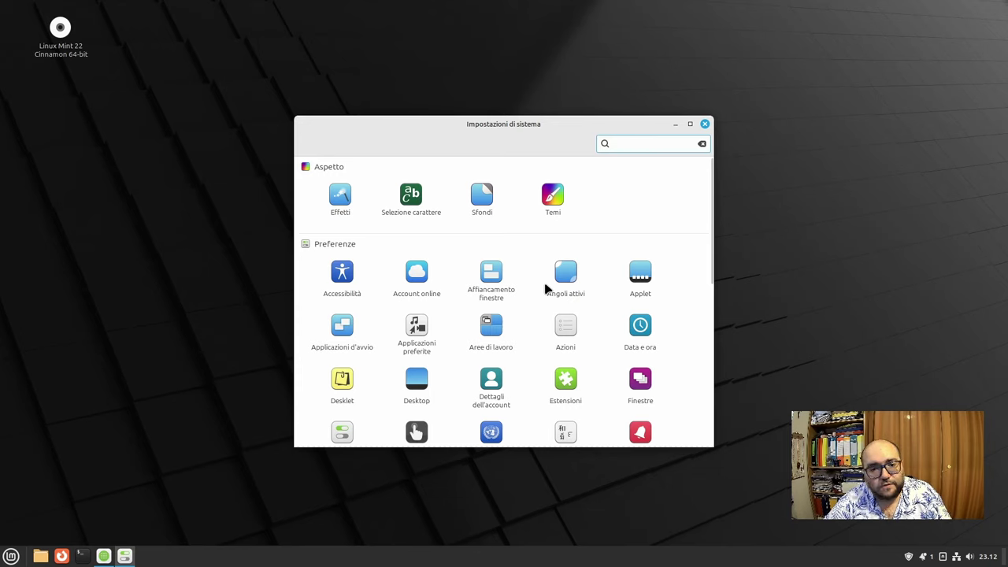
Step: Open the Temi theme settings and minimise the Software Manager window
{"action": "left_click", "coordinate": [554, 209]}
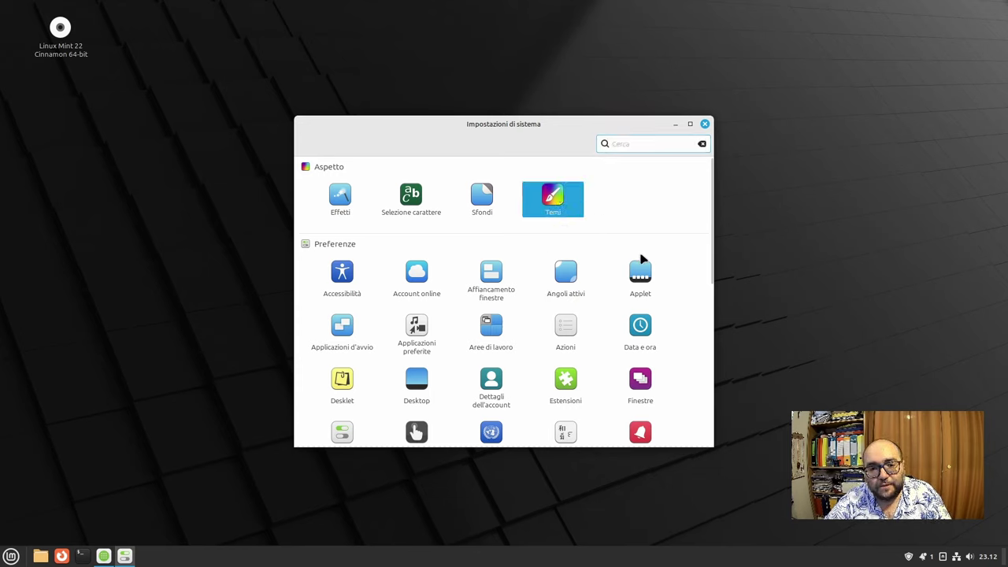
{"action": "left_click", "coordinate": [103, 556]}
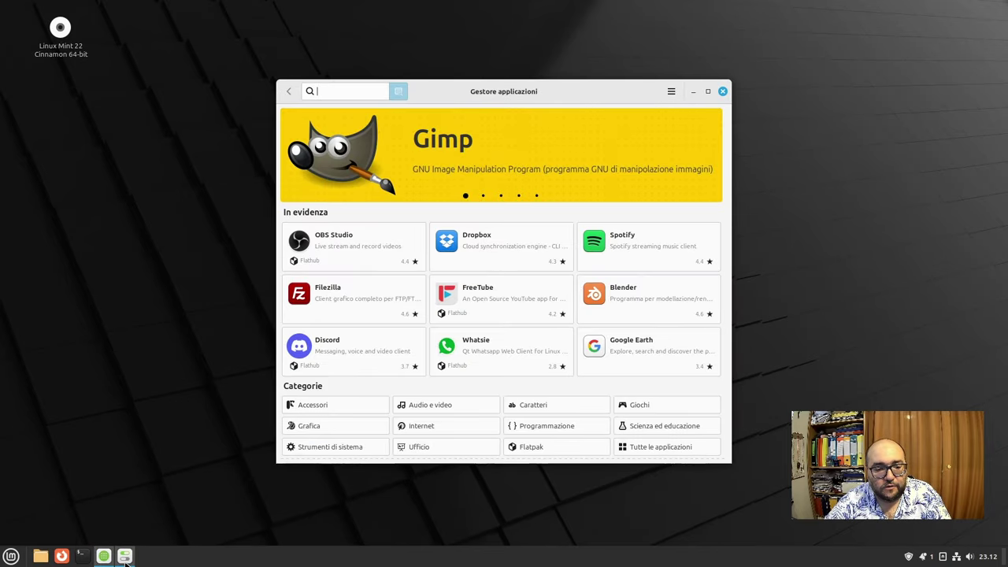
{"action": "left_click", "coordinate": [125, 556]}
{"action": "left_click", "coordinate": [691, 91]}
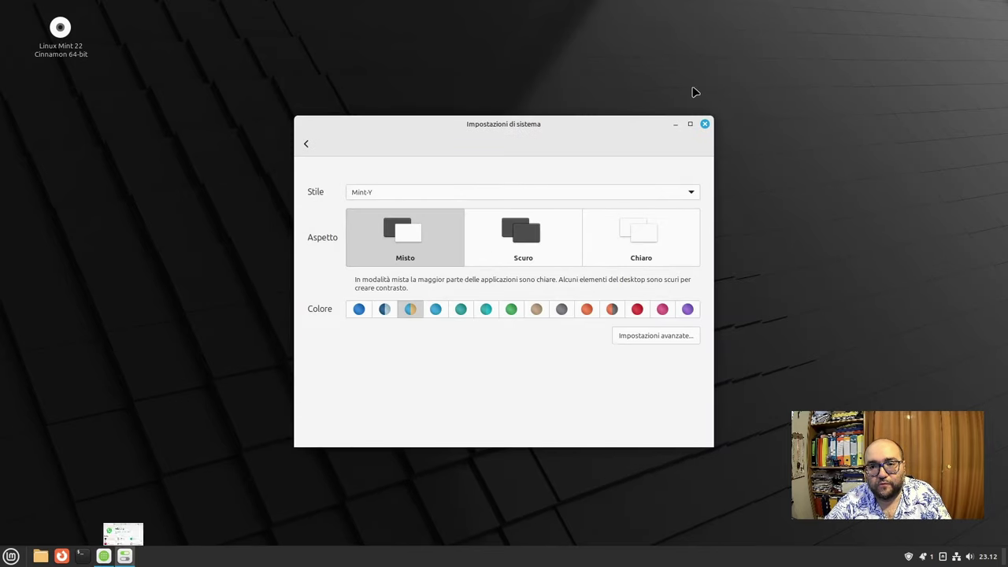
Step: Try Scuro, Chiaro and Misto, keep the Mint-Y style, and pick the half-dark blue accent
{"action": "left_click", "coordinate": [498, 257]}
{"action": "left_click", "coordinate": [668, 248]}
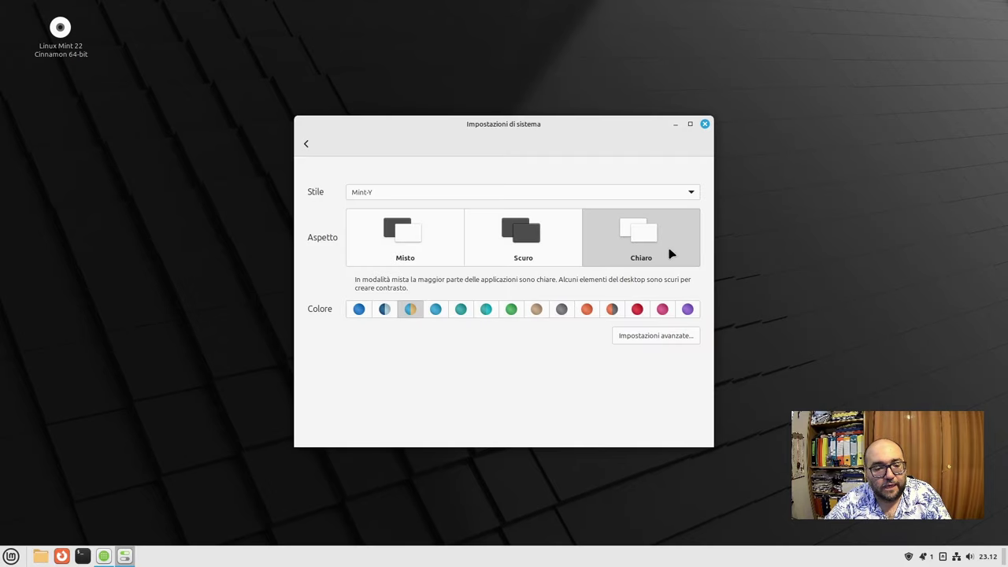
{"action": "left_click", "coordinate": [418, 247]}
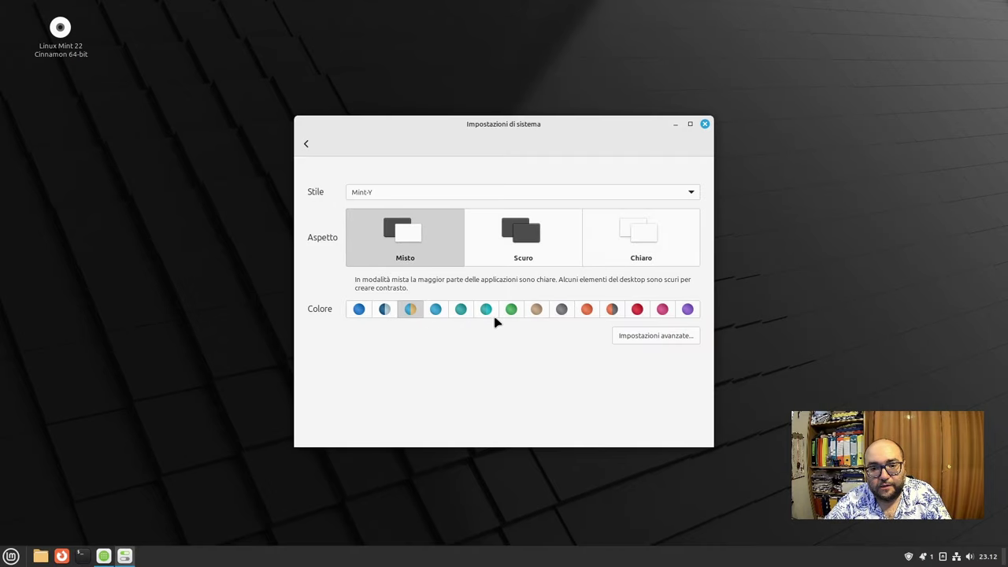
{"action": "left_click", "coordinate": [439, 193]}
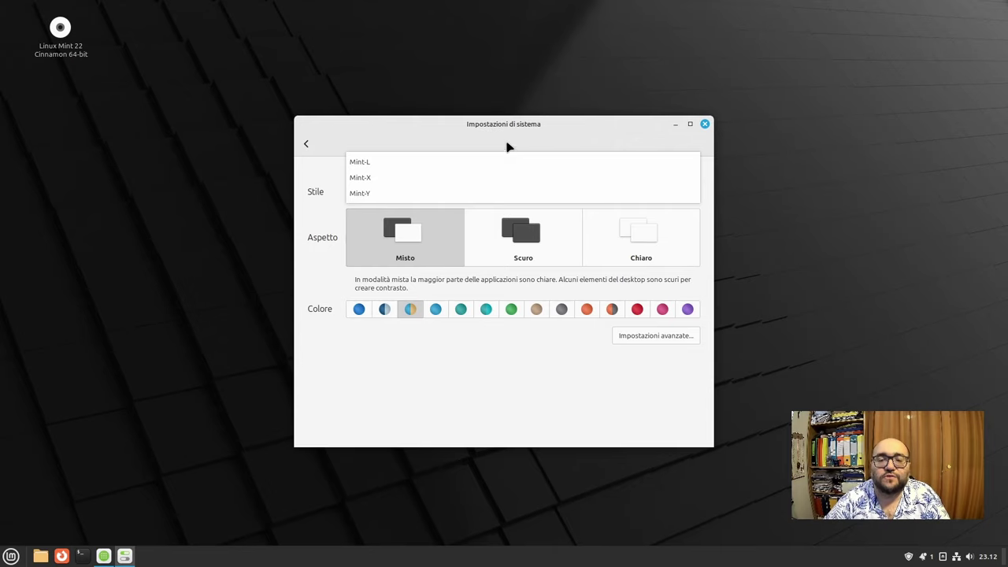
{"action": "left_click", "coordinate": [493, 189]}
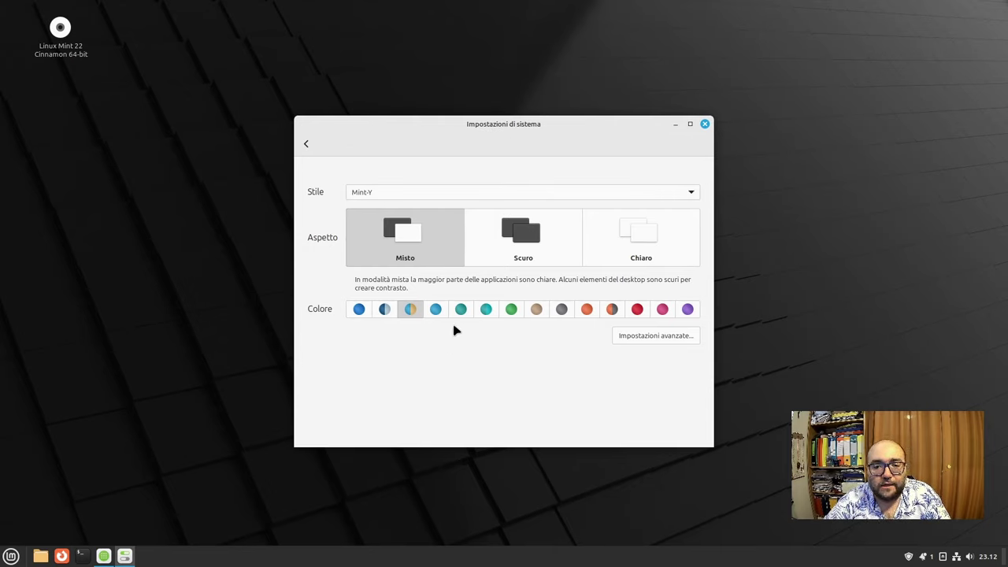
{"action": "left_click", "coordinate": [384, 311]}
Step: Switch to Scuro and open the Home folder beside the settings window
{"action": "left_click", "coordinate": [483, 247]}
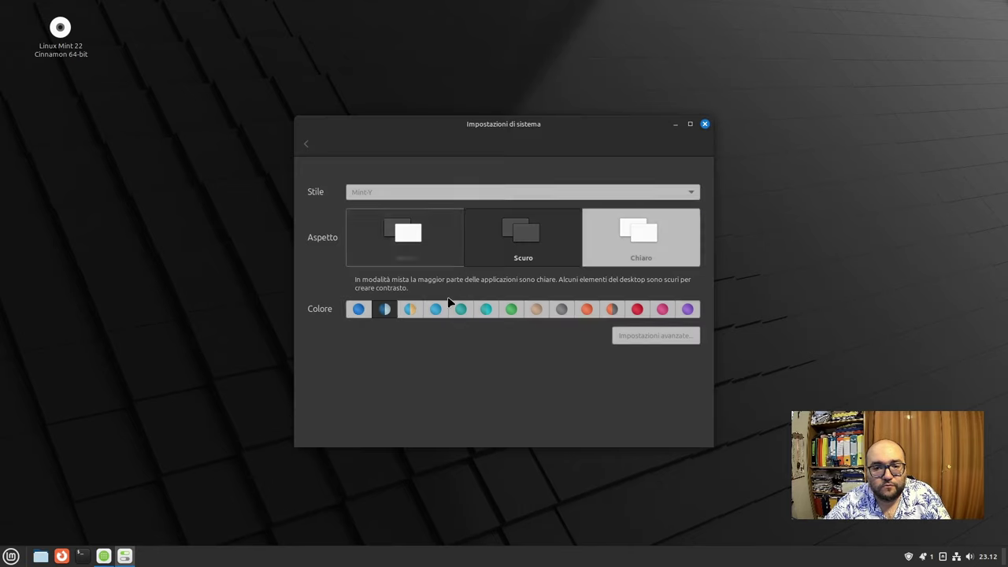
{"action": "left_click", "coordinate": [41, 557]}
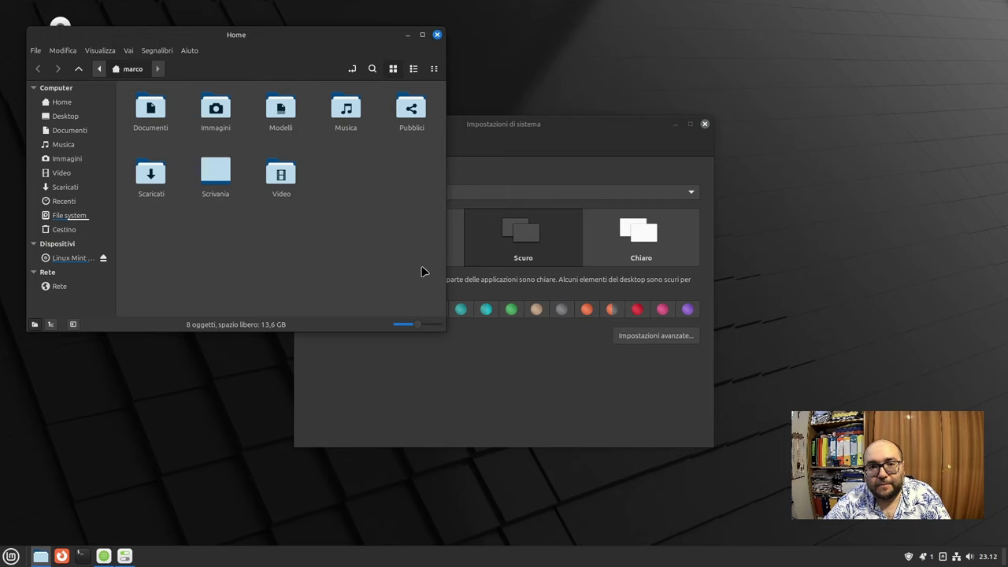
{"action": "left_click_drag", "start_coordinate": [485, 143], "coordinate": [664, 145]}
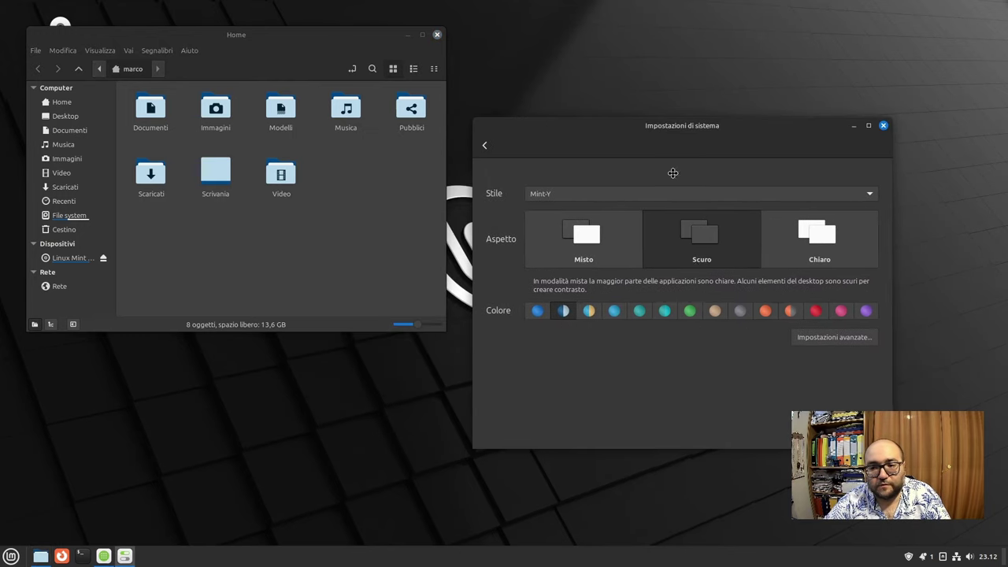
Step: Try several accent colours, return to Misto, settle on sand yellow, and go back to the overview
{"action": "left_click", "coordinate": [589, 314]}
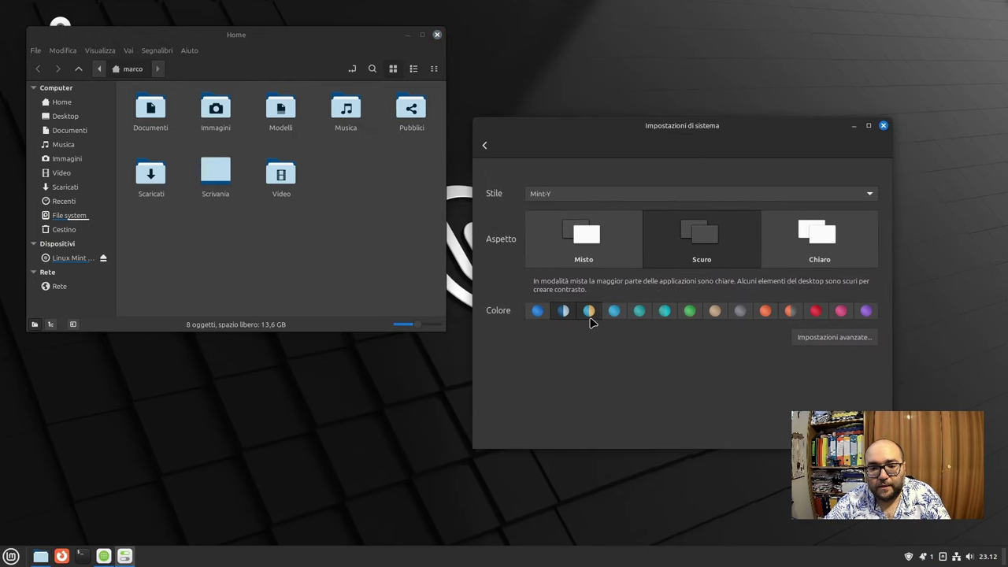
{"action": "left_click", "coordinate": [614, 312]}
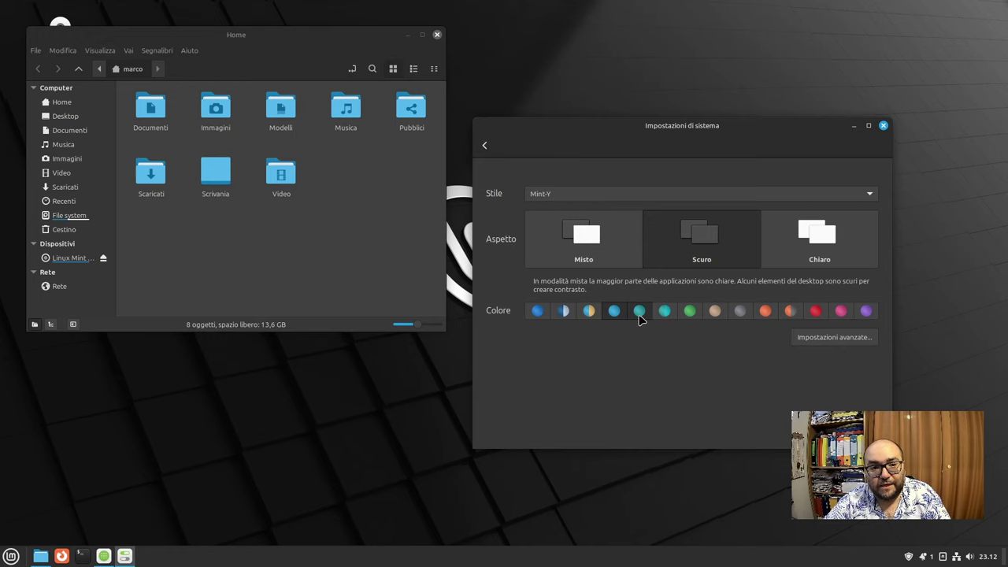
{"action": "left_click", "coordinate": [638, 311]}
{"action": "left_click", "coordinate": [765, 313]}
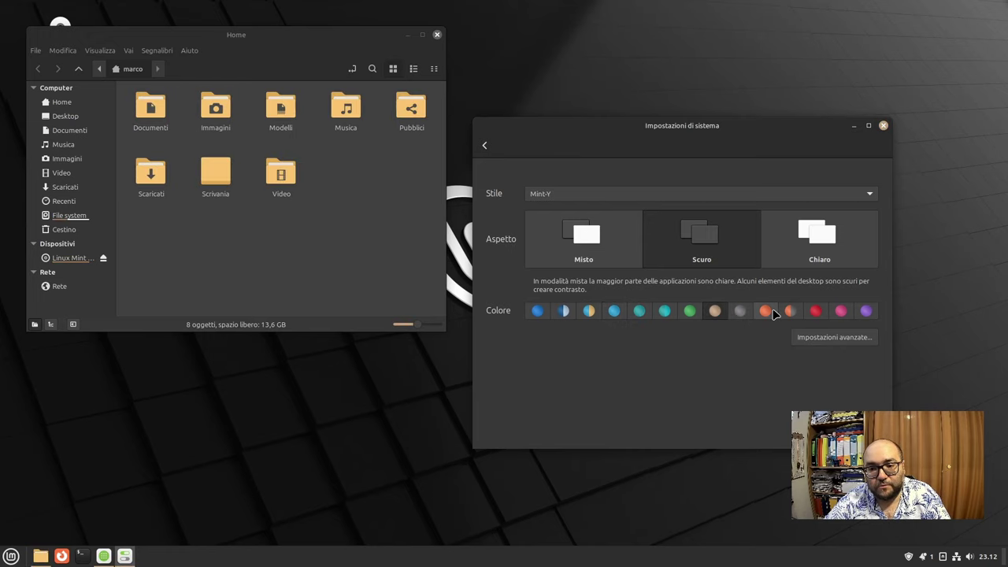
{"action": "left_click", "coordinate": [817, 314]}
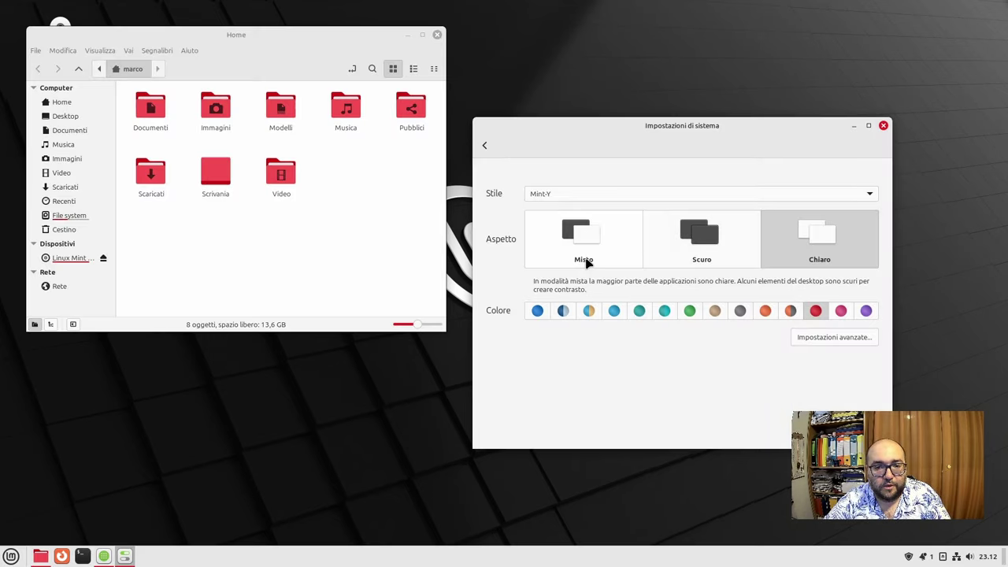
{"action": "left_click", "coordinate": [583, 261]}
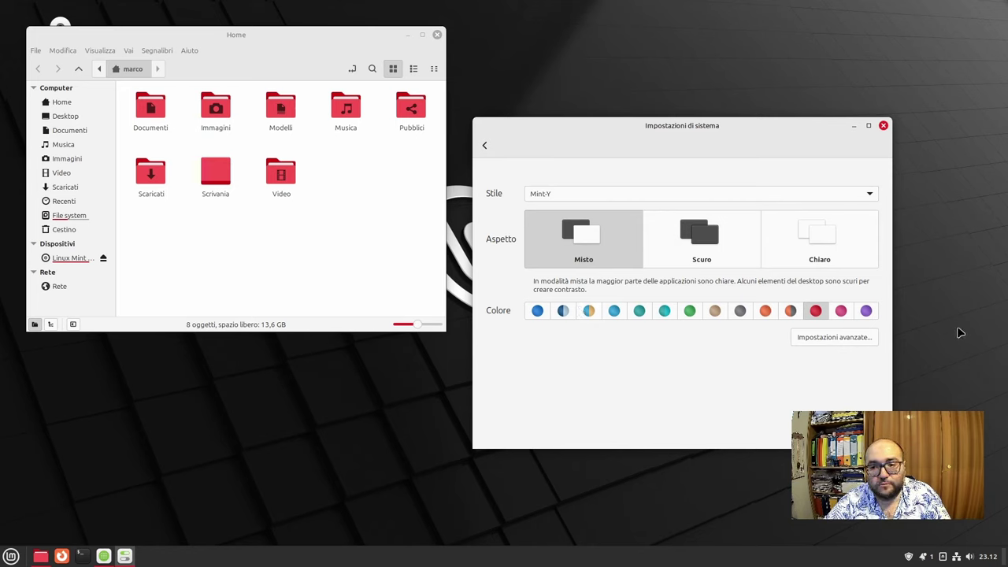
{"action": "left_click", "coordinate": [866, 312]}
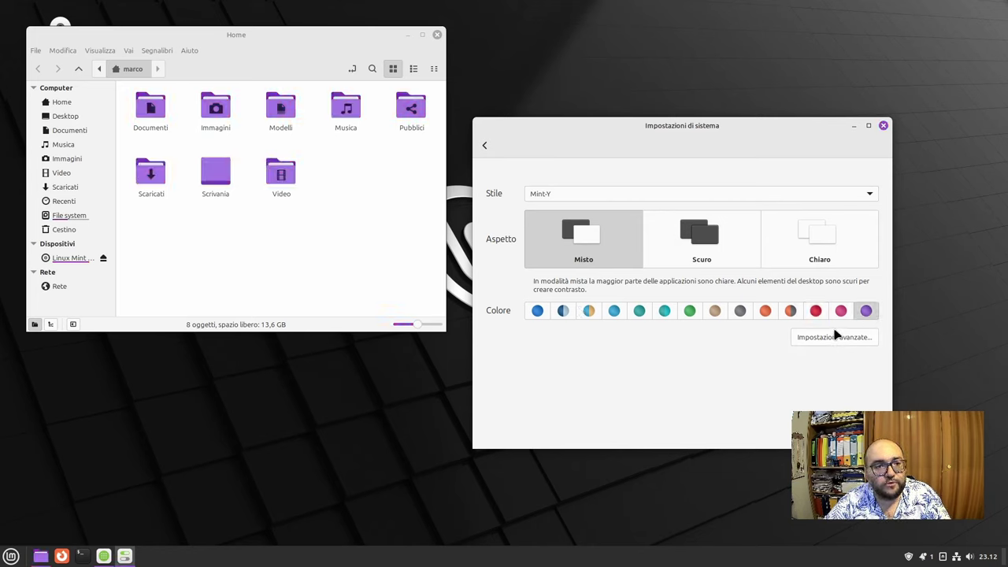
{"action": "left_click", "coordinate": [790, 312]}
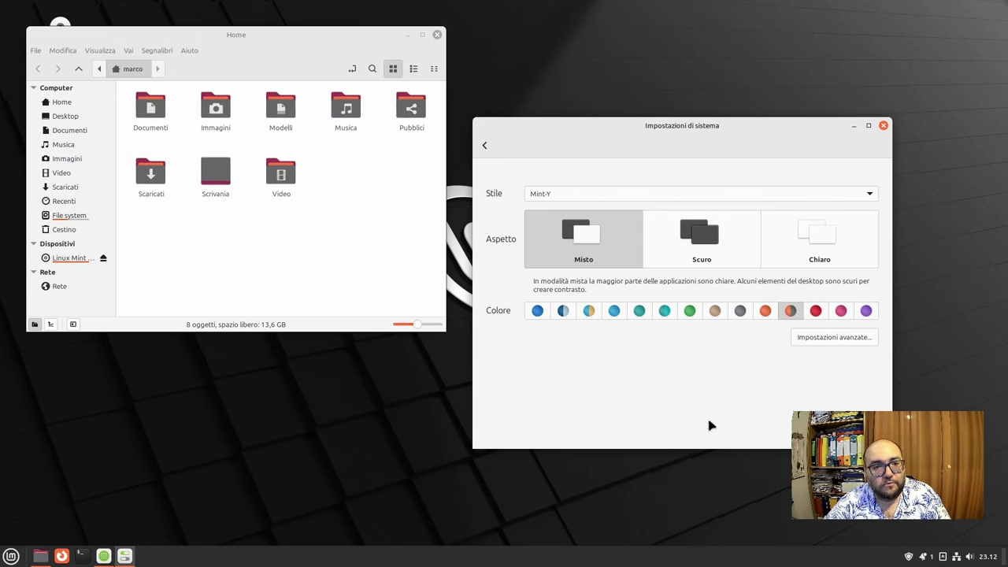
{"action": "left_click", "coordinate": [588, 313]}
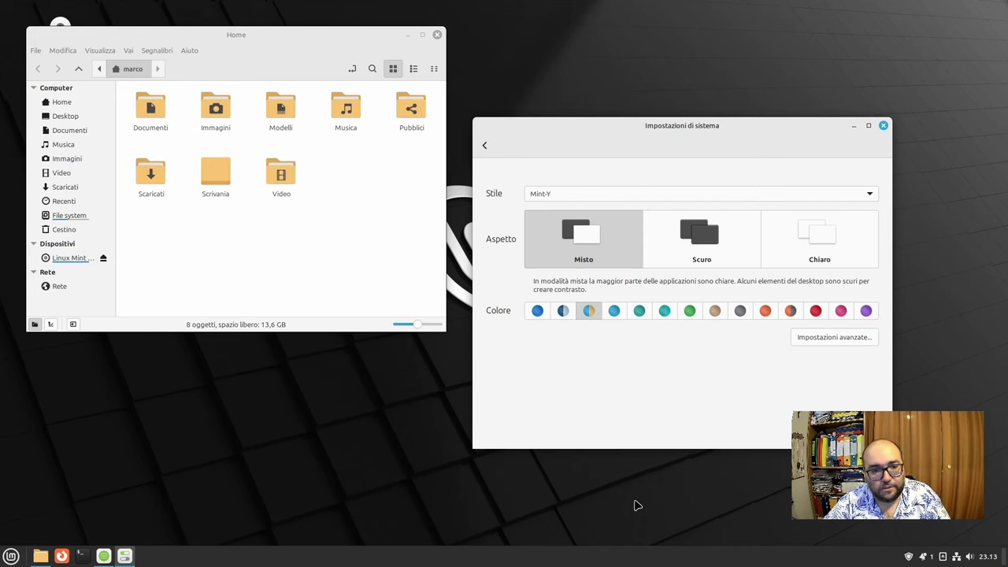
{"action": "left_click", "coordinate": [485, 146]}
Step: Set Snow Mountain from the Wilma collection as the desktop wallpaper
{"action": "left_click", "coordinate": [653, 202]}
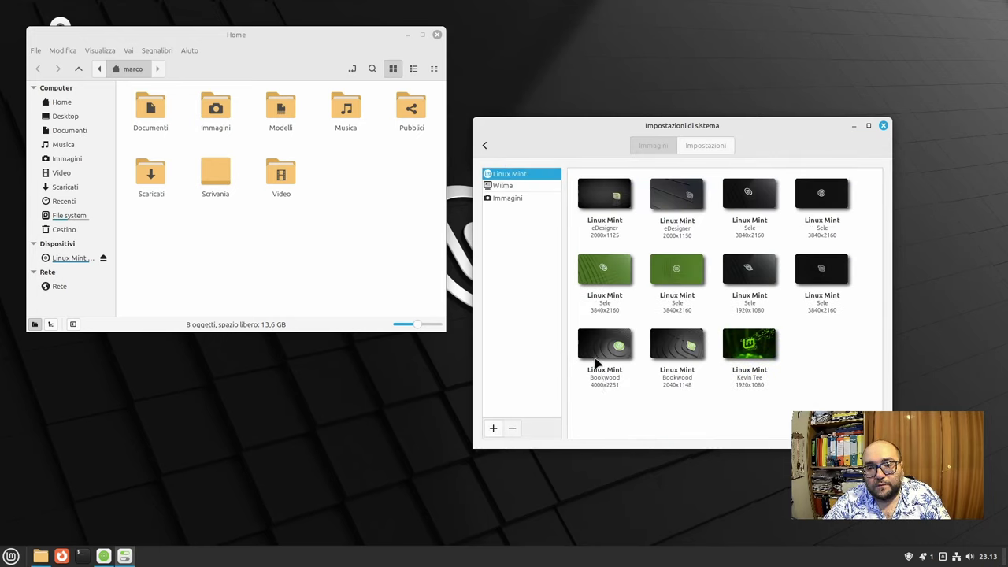
{"action": "left_click", "coordinate": [540, 187]}
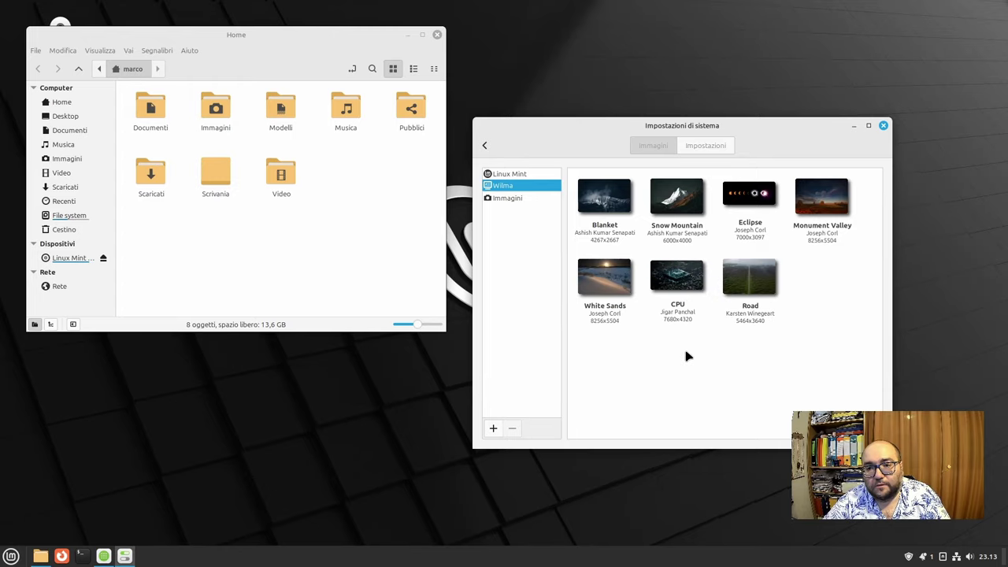
{"action": "left_click", "coordinate": [679, 199]}
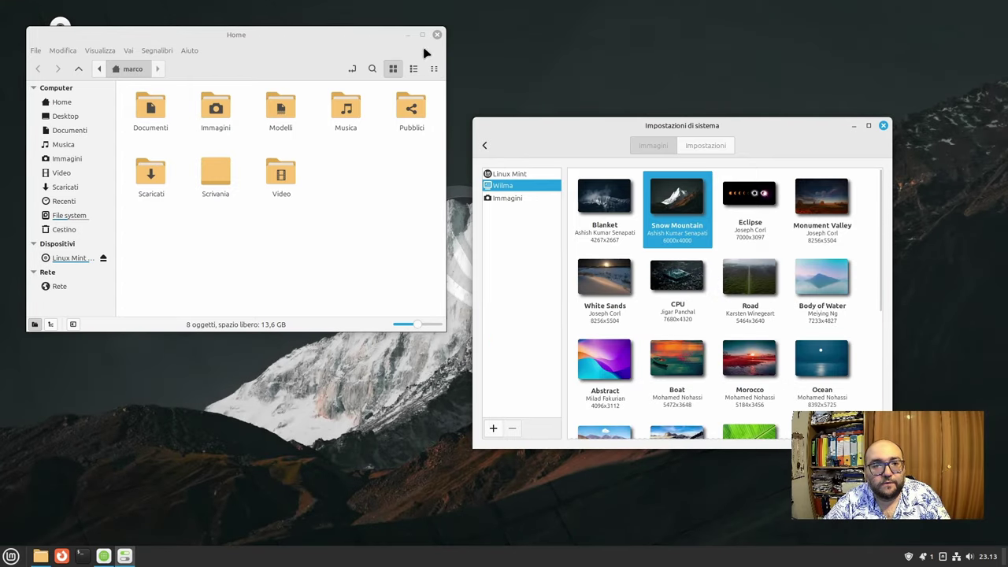
Step: Minimise the Home window, centre the settings window and return to the settings overview
{"action": "left_click", "coordinate": [407, 35]}
{"action": "left_click_drag", "start_coordinate": [752, 130], "coordinate": [626, 110]}
{"action": "scroll", "coordinate": [677, 267], "scroll_direction": "down", "scroll_amount": 3}
{"action": "scroll", "coordinate": [676, 270], "scroll_direction": "down", "scroll_amount": 2}
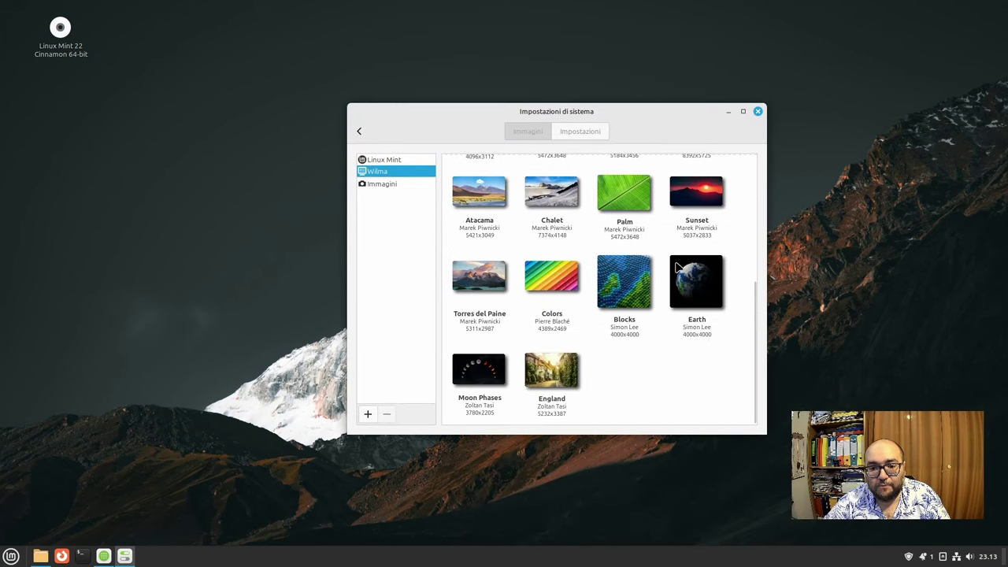
{"action": "scroll", "coordinate": [673, 265], "scroll_direction": "up", "scroll_amount": 3}
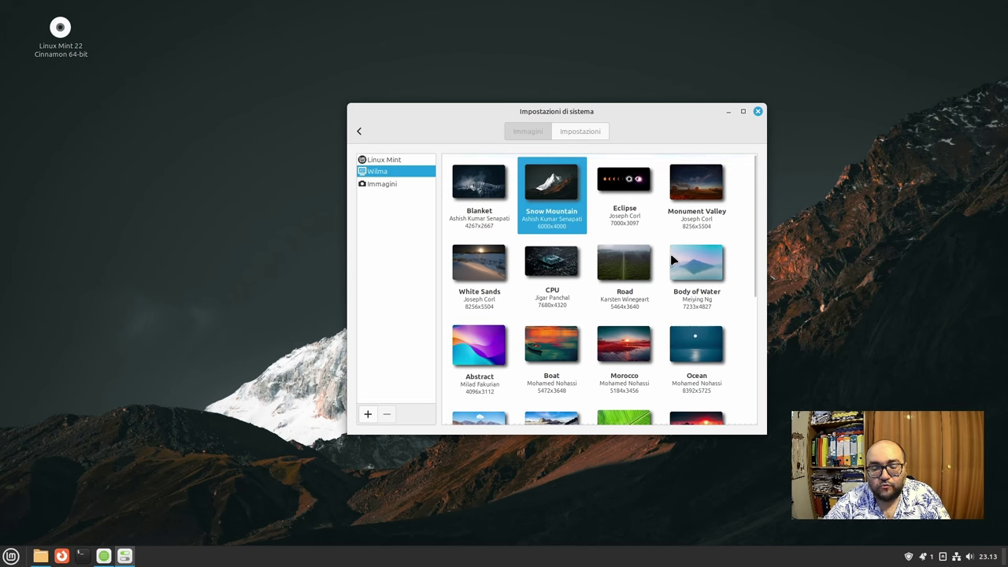
{"action": "left_click", "coordinate": [359, 132]}
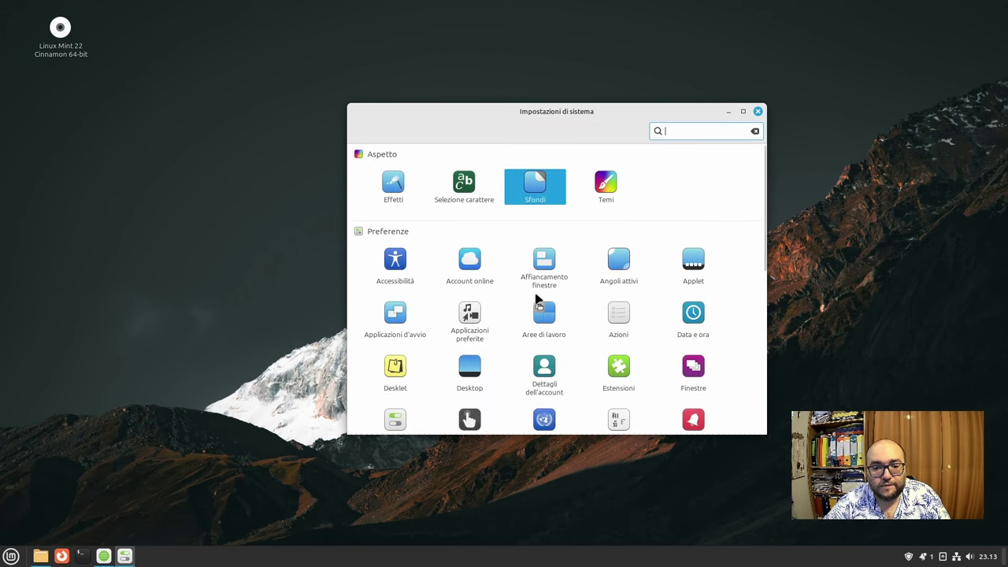
{"action": "scroll", "coordinate": [536, 298], "scroll_direction": "down", "scroll_amount": 1}
{"action": "scroll", "coordinate": [535, 298], "scroll_direction": "up", "scroll_amount": 1}
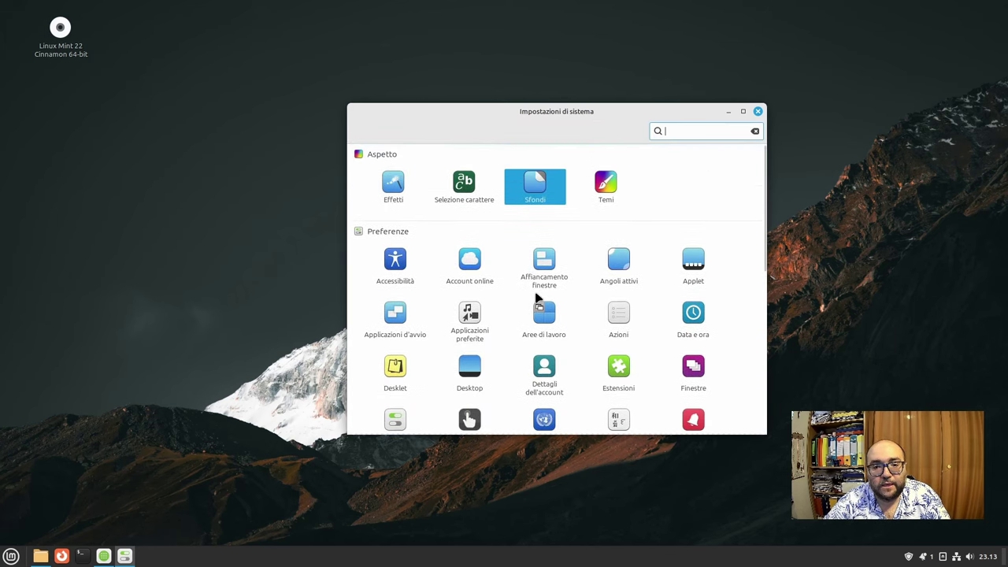
{"action": "left_click", "coordinate": [484, 286]}
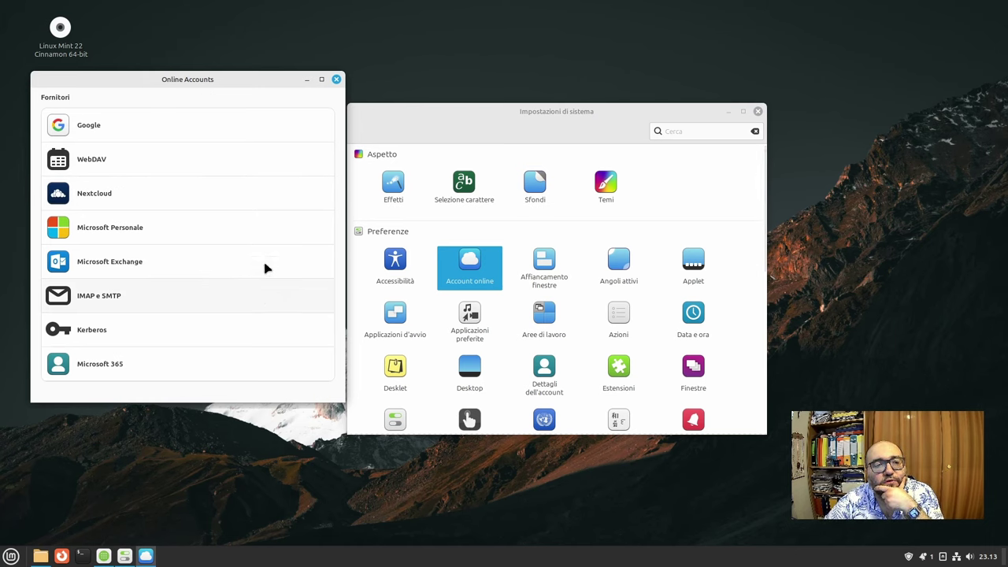
{"action": "left_click", "coordinate": [337, 80]}
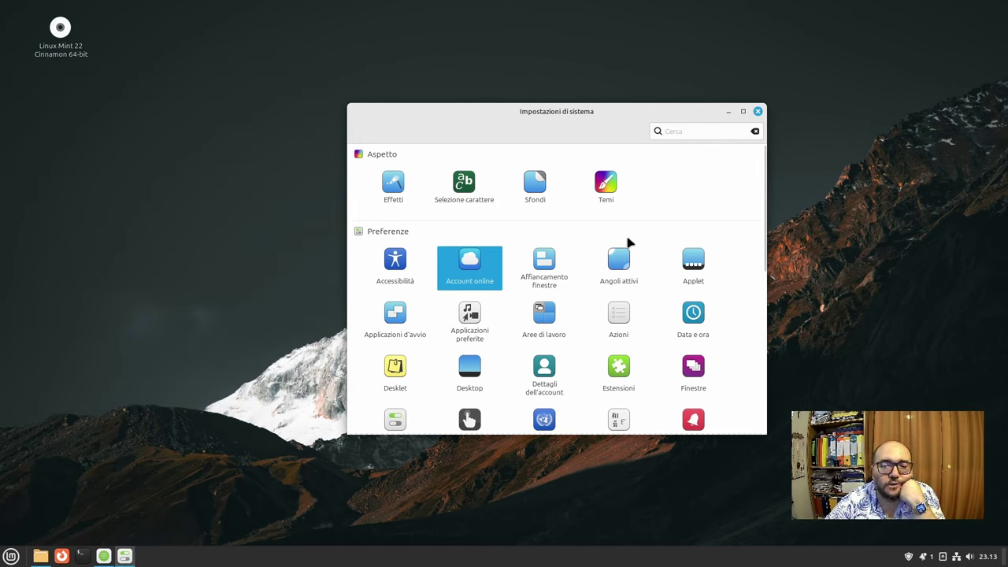
{"action": "left_click", "coordinate": [618, 263]}
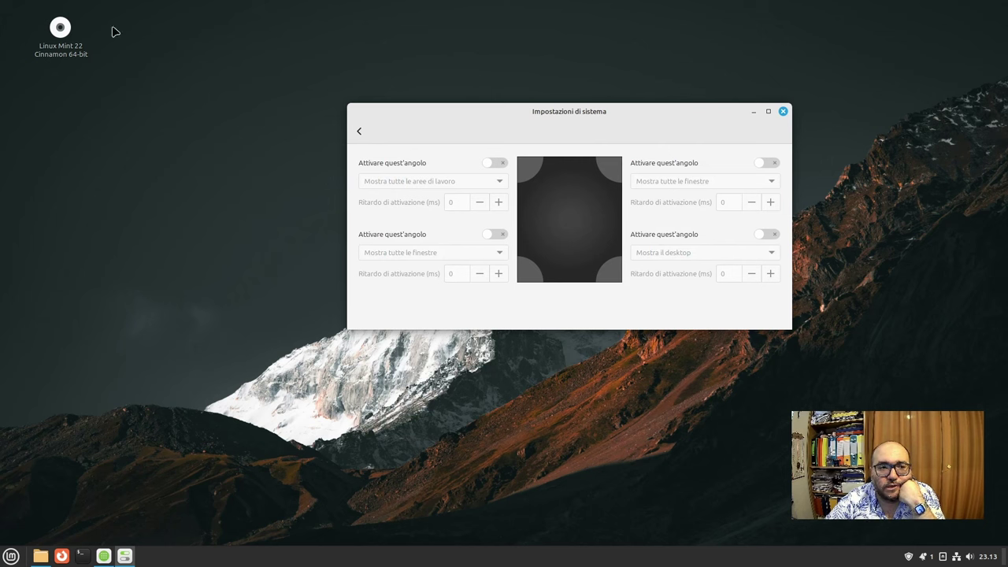
{"action": "left_click", "coordinate": [359, 131]}
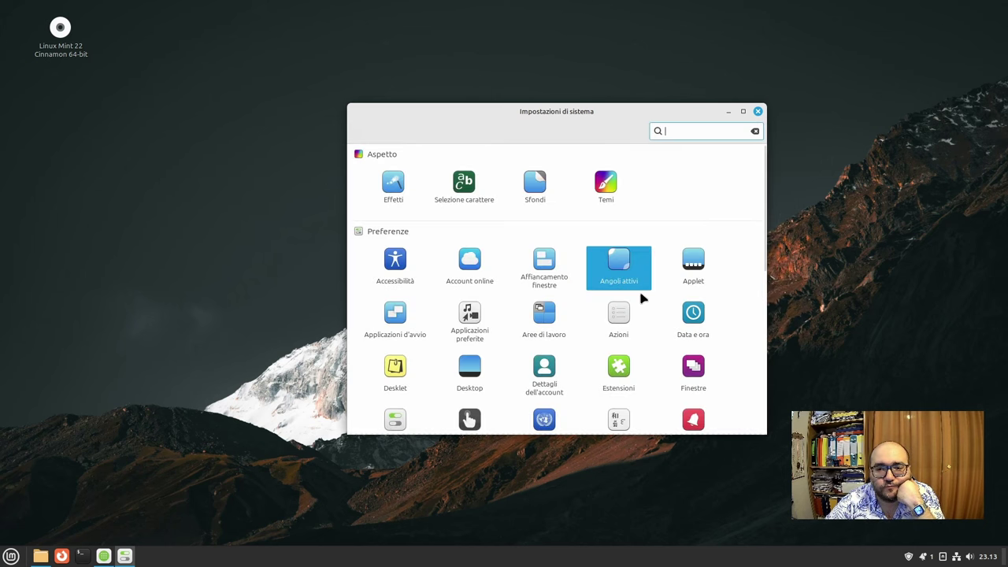
{"action": "left_click", "coordinate": [697, 267]}
{"action": "scroll", "coordinate": [630, 364], "scroll_direction": "down", "scroll_amount": 2}
{"action": "scroll", "coordinate": [634, 362], "scroll_direction": "up", "scroll_amount": 3}
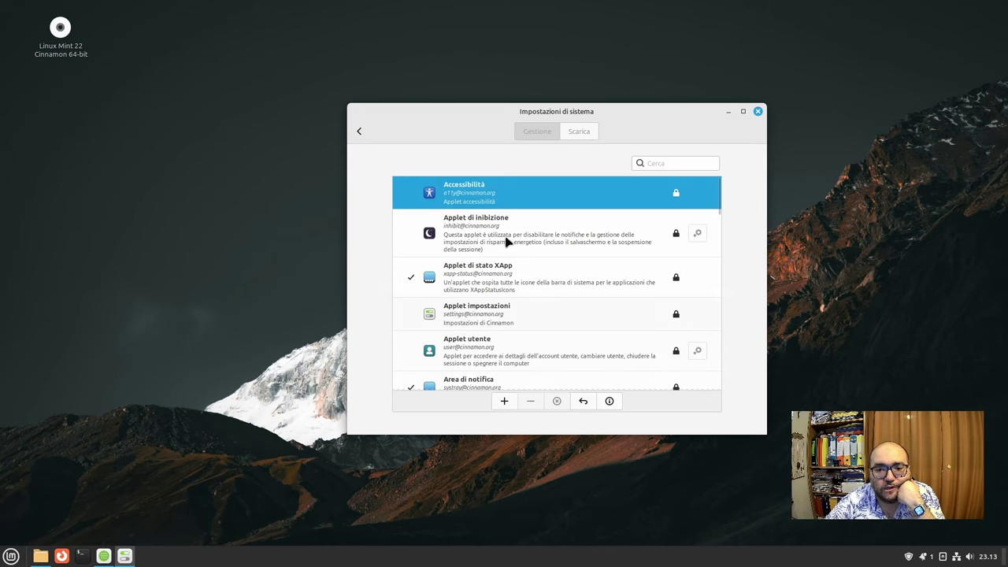
{"action": "left_click", "coordinate": [359, 132]}
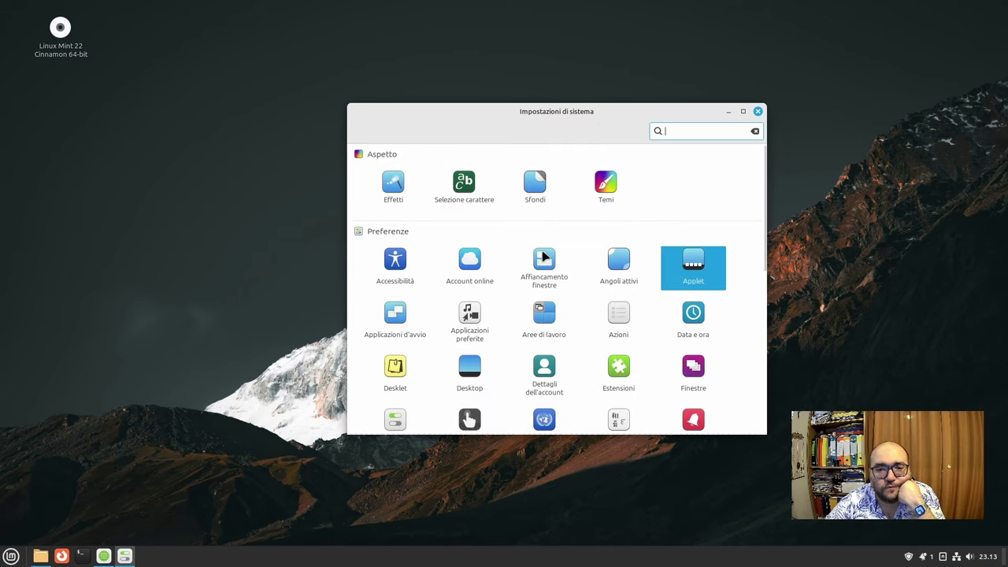
{"action": "left_click", "coordinate": [408, 346]}
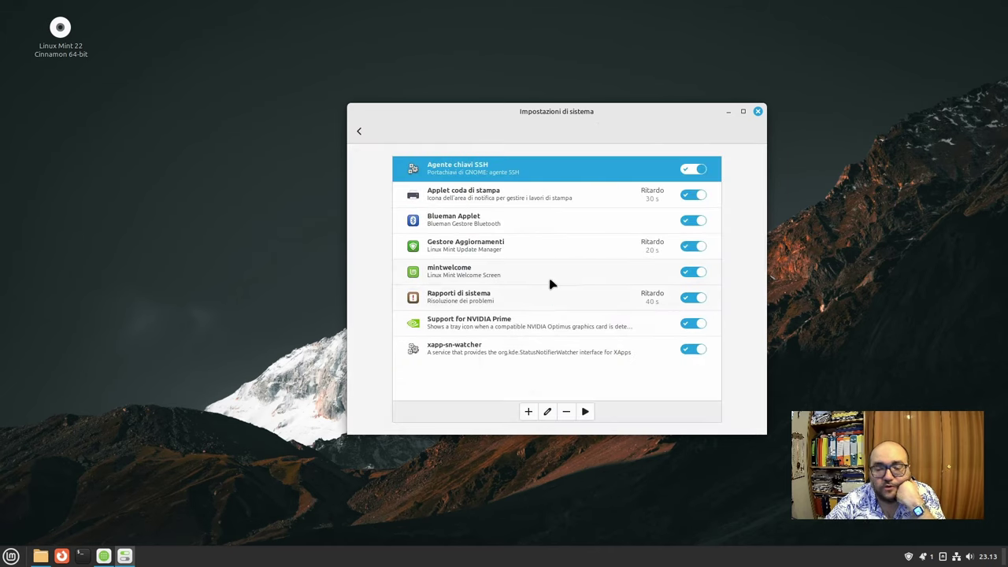
{"action": "left_click", "coordinate": [358, 133]}
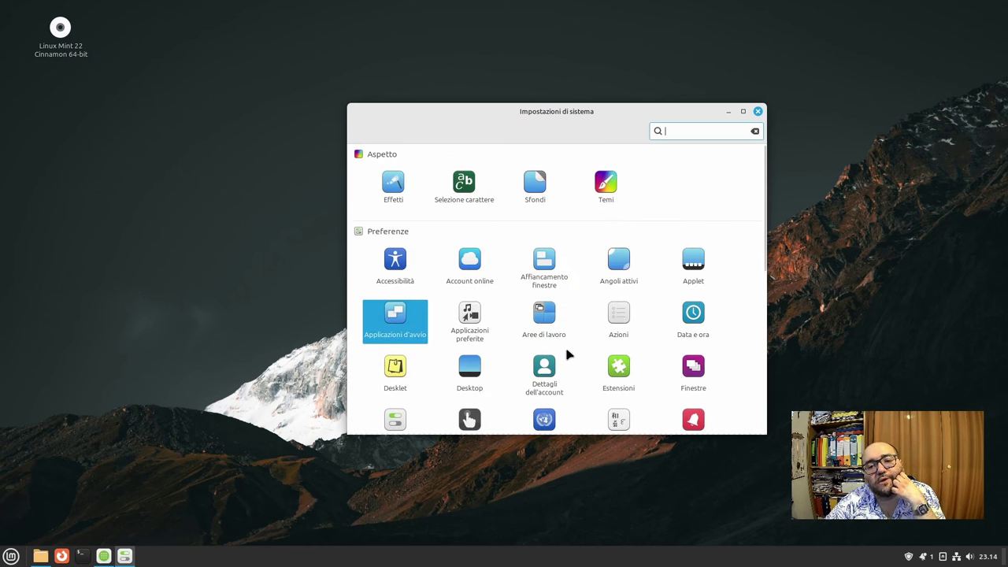
Step: View Gestione dell'alimentazione under Hardware, go back, and close System Settings
{"action": "scroll", "coordinate": [569, 354], "scroll_direction": "down", "scroll_amount": 3}
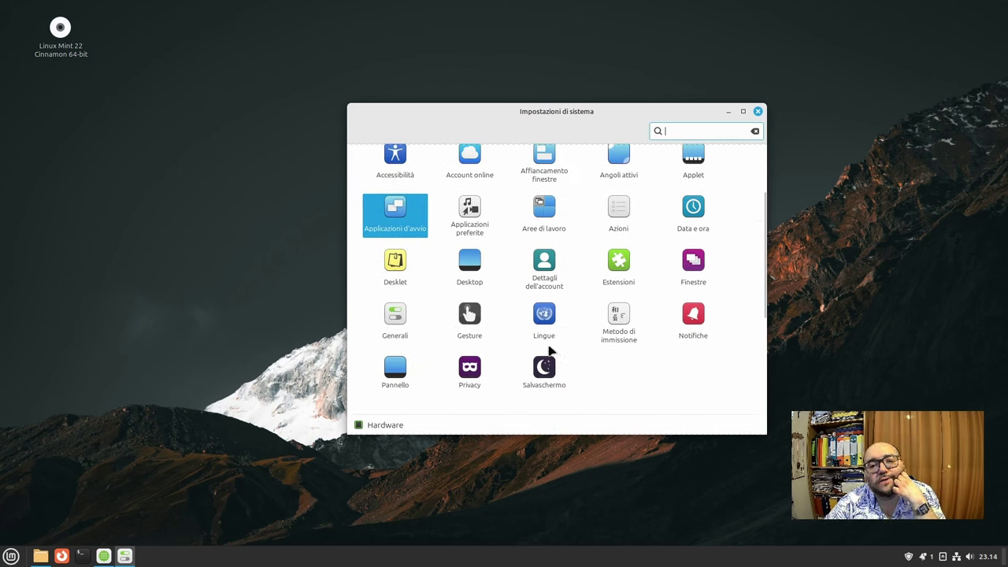
{"action": "scroll", "coordinate": [567, 347], "scroll_direction": "down", "scroll_amount": 5}
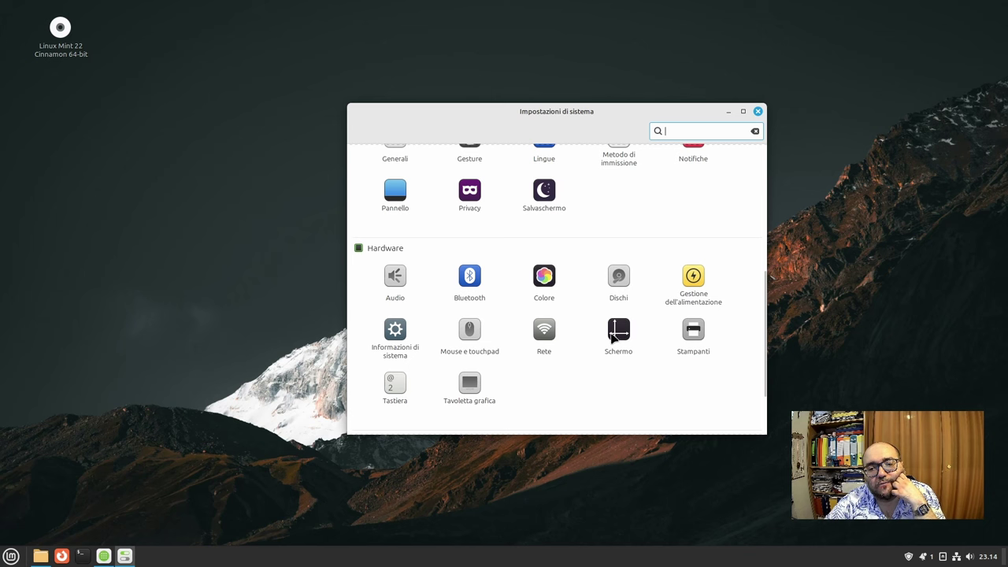
{"action": "left_click", "coordinate": [690, 287]}
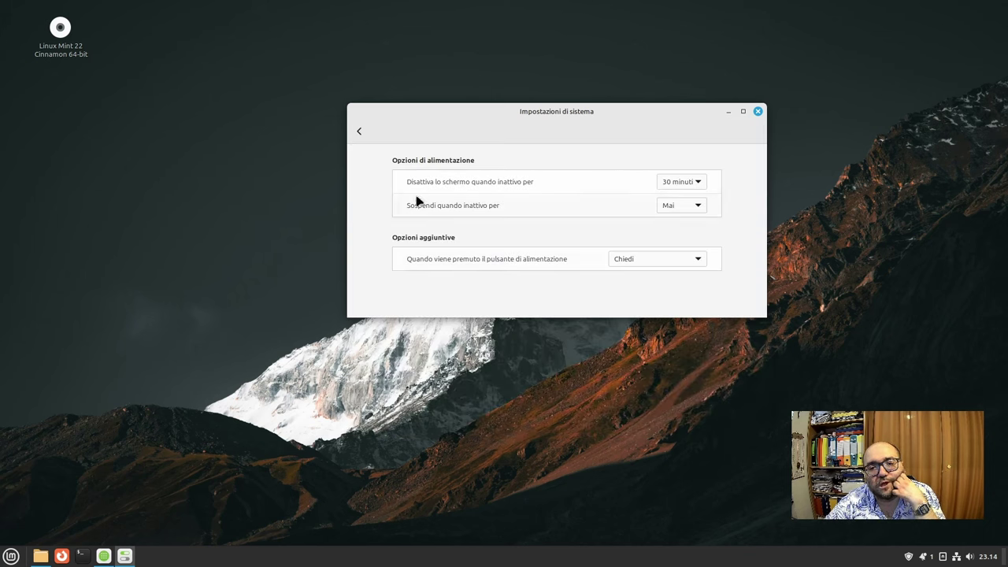
{"action": "left_click", "coordinate": [360, 132]}
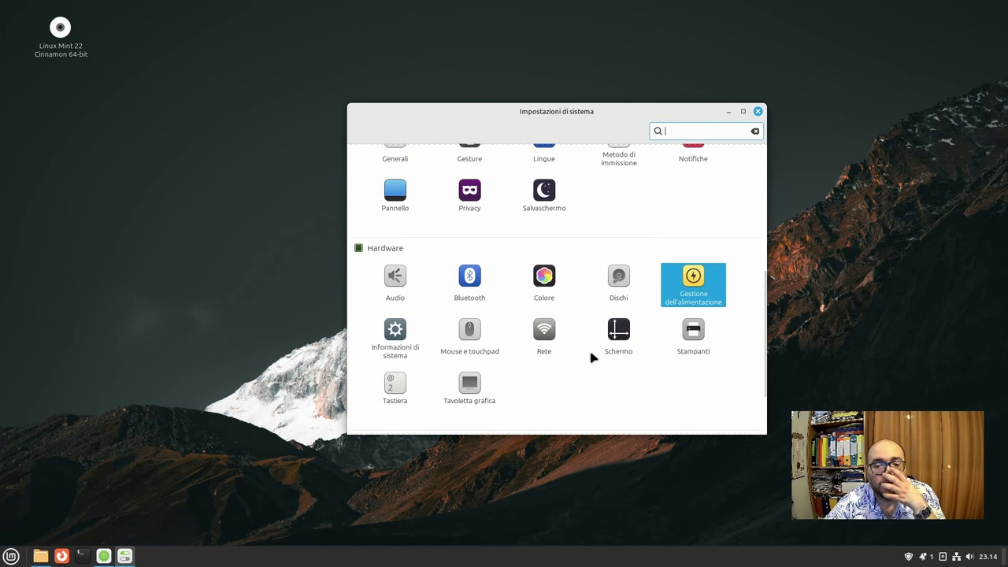
{"action": "scroll", "coordinate": [541, 276], "scroll_direction": "up", "scroll_amount": 5}
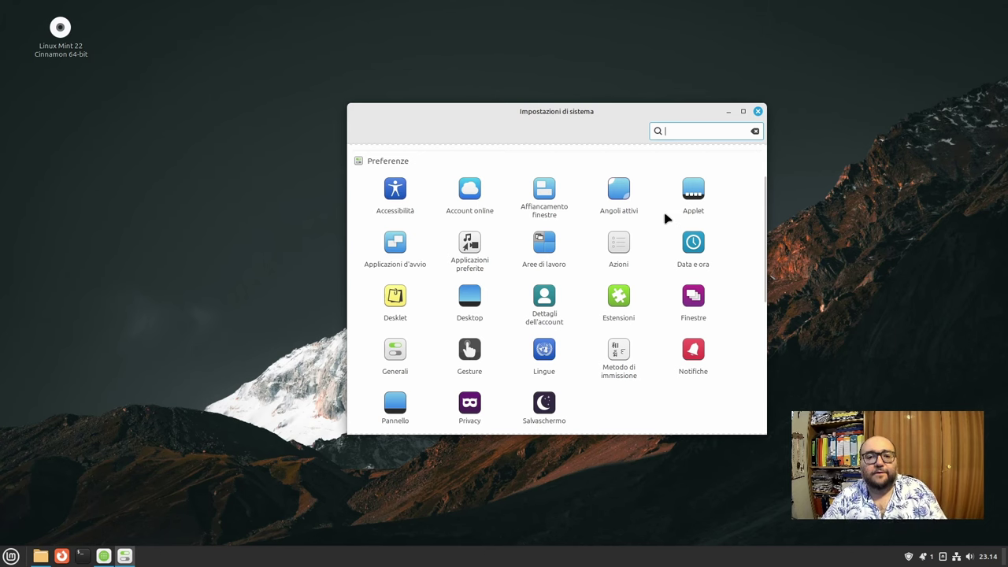
{"action": "left_click", "coordinate": [756, 112]}
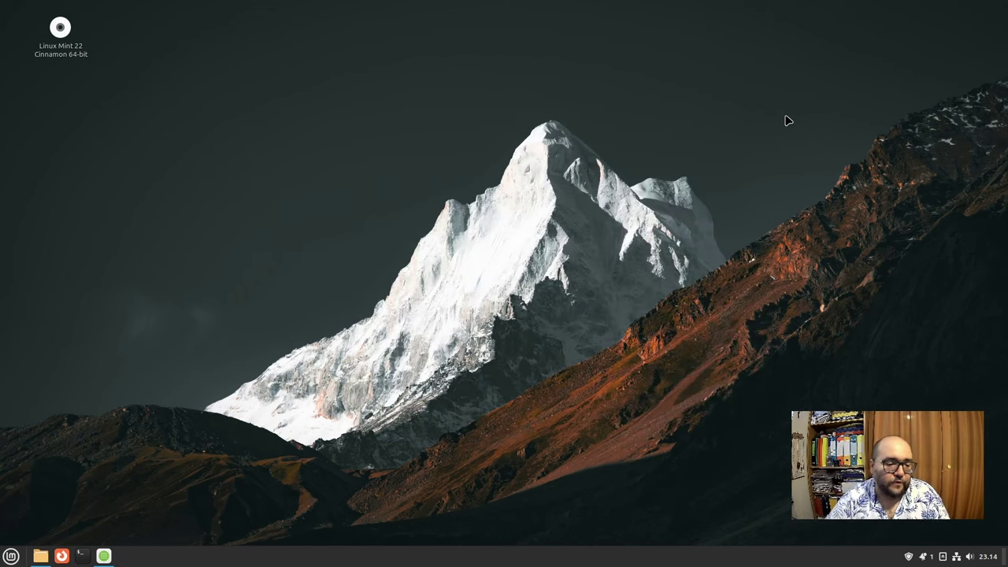
Step: Install FreeTube from its Software Manager page, accepting the required Flatpak dependencies
{"action": "left_click", "coordinate": [98, 559]}
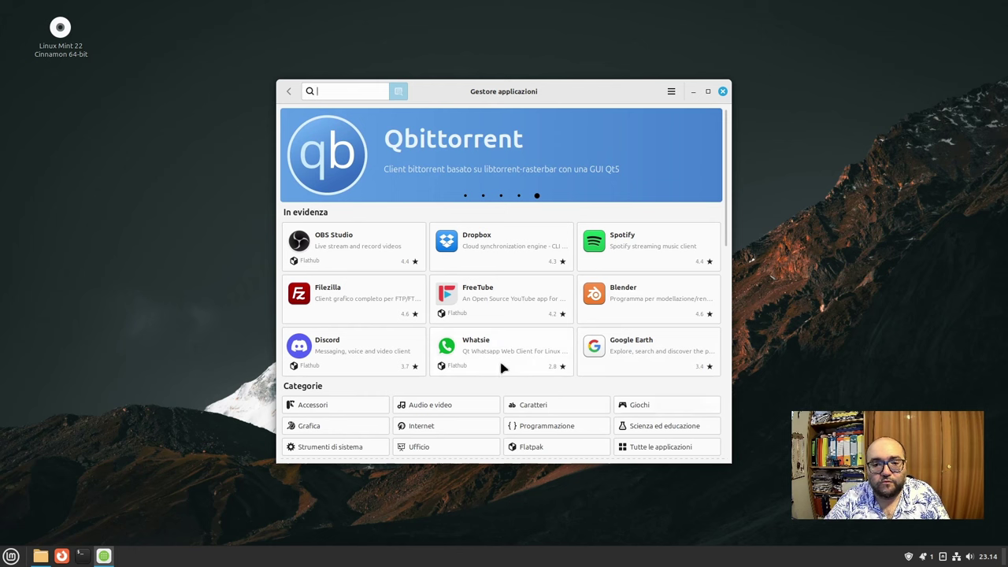
{"action": "left_click", "coordinate": [495, 312]}
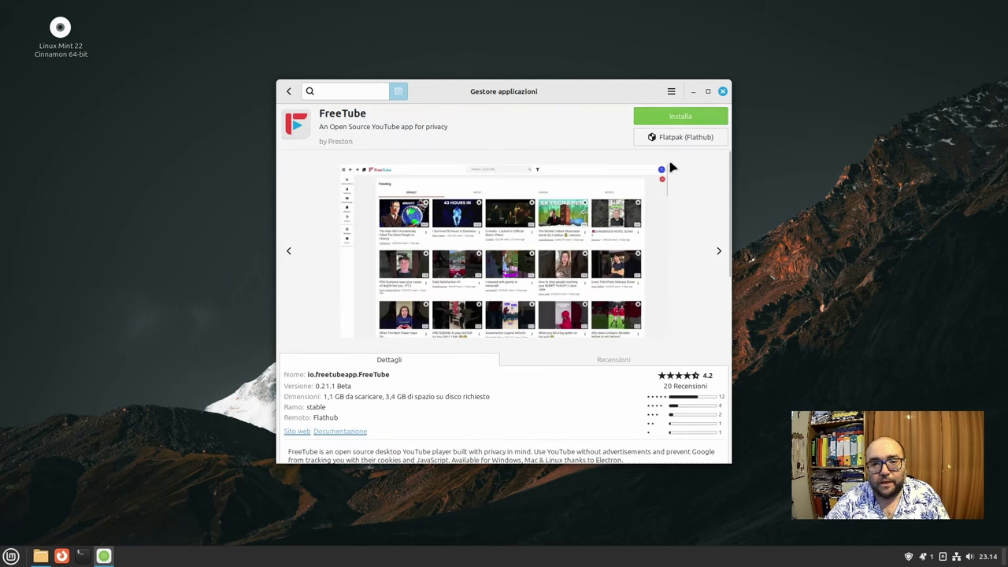
{"action": "left_click", "coordinate": [695, 120]}
{"action": "left_click", "coordinate": [595, 378]}
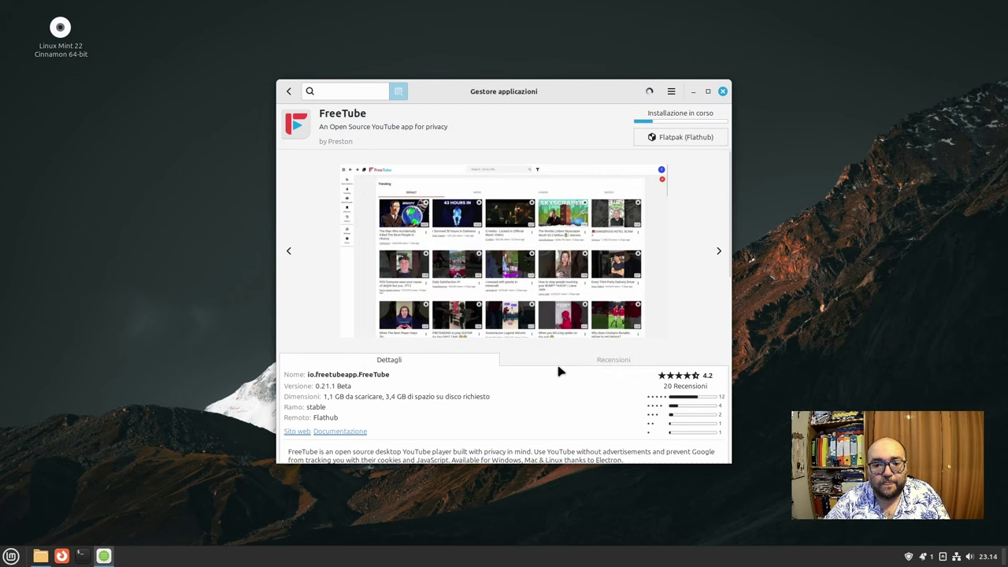
{"action": "scroll", "coordinate": [556, 241], "scroll_direction": "down", "scroll_amount": 3}
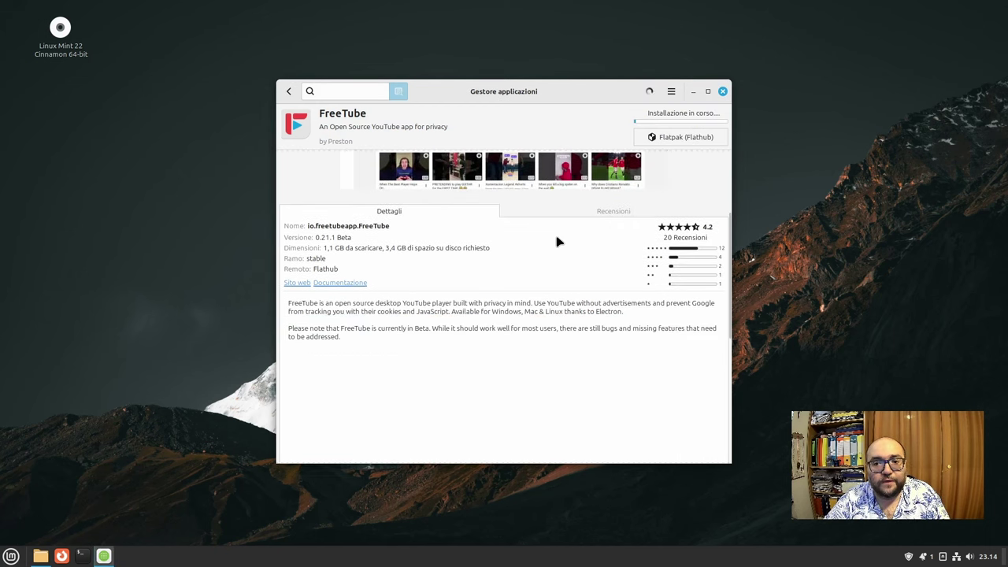
{"action": "scroll", "coordinate": [556, 241], "scroll_direction": "up", "scroll_amount": 3}
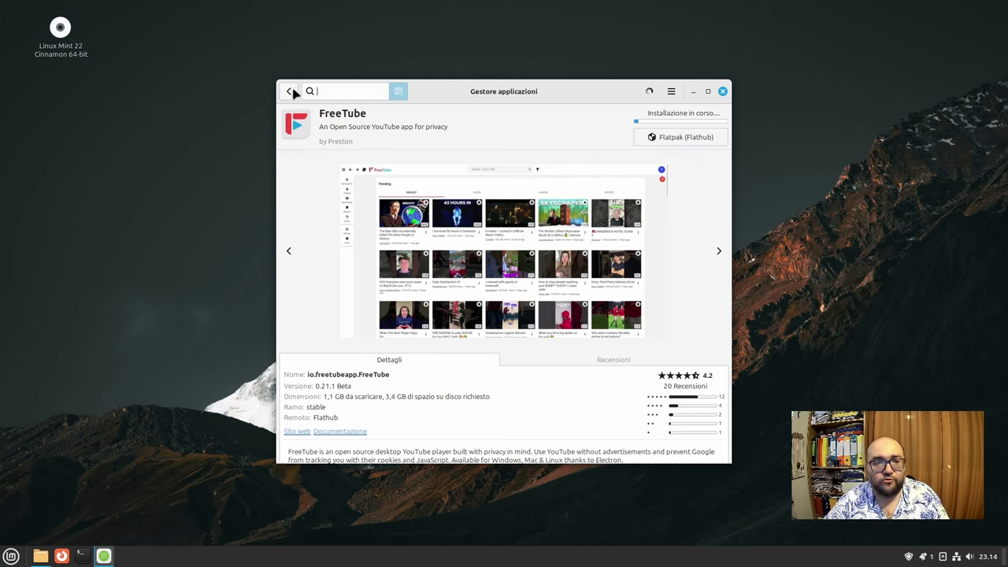
Step: Search the store for 'google chrome', then return to the home page
{"action": "type", "text": "chr"}
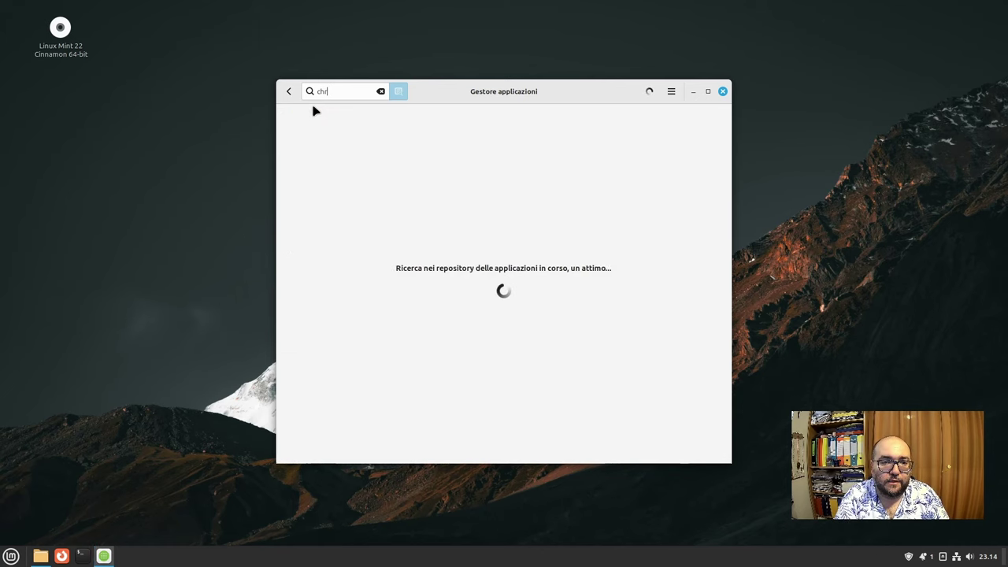
{"action": "type", "text": "ome"}
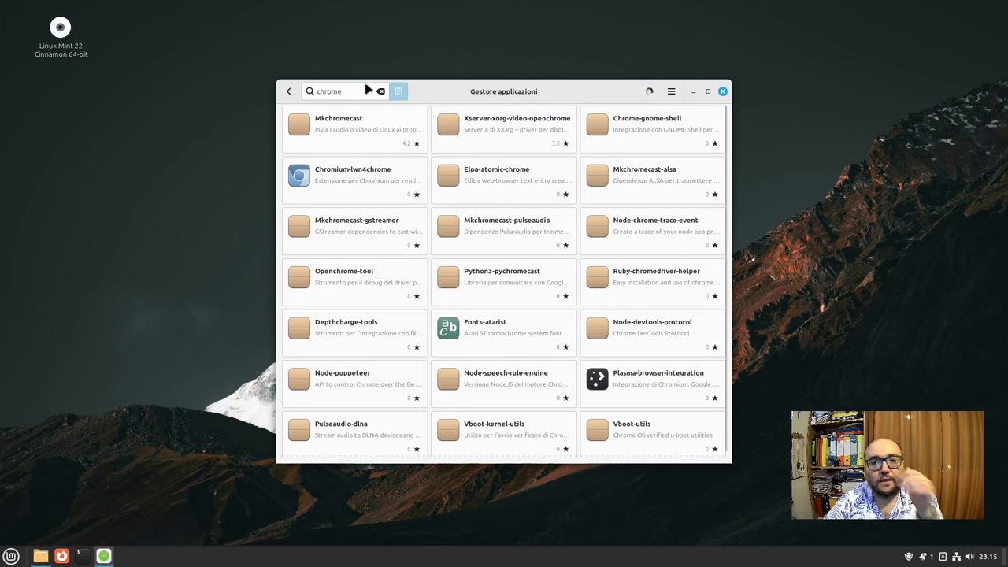
{"action": "double_click", "coordinate": [356, 92]}
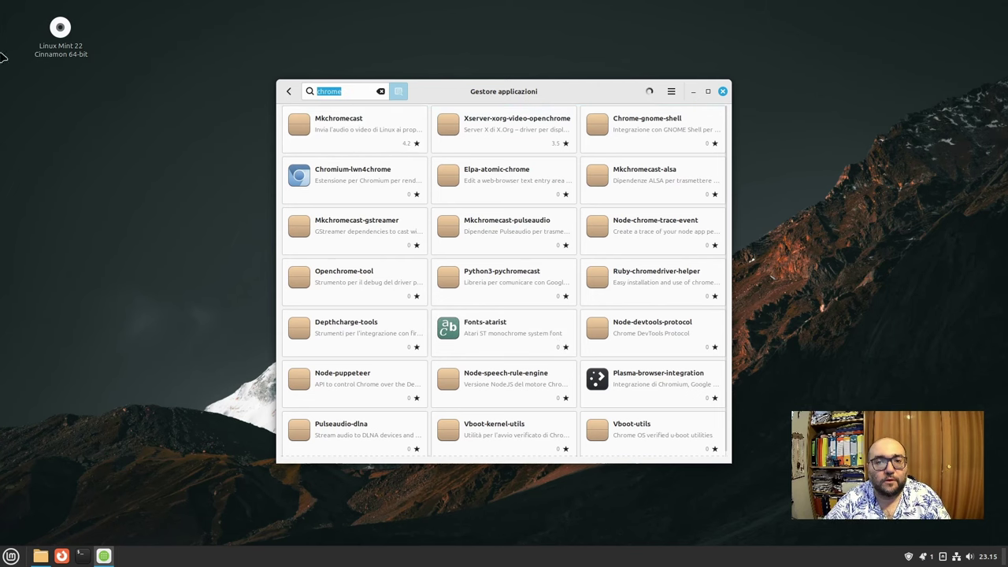
{"action": "type", "text": "google"}
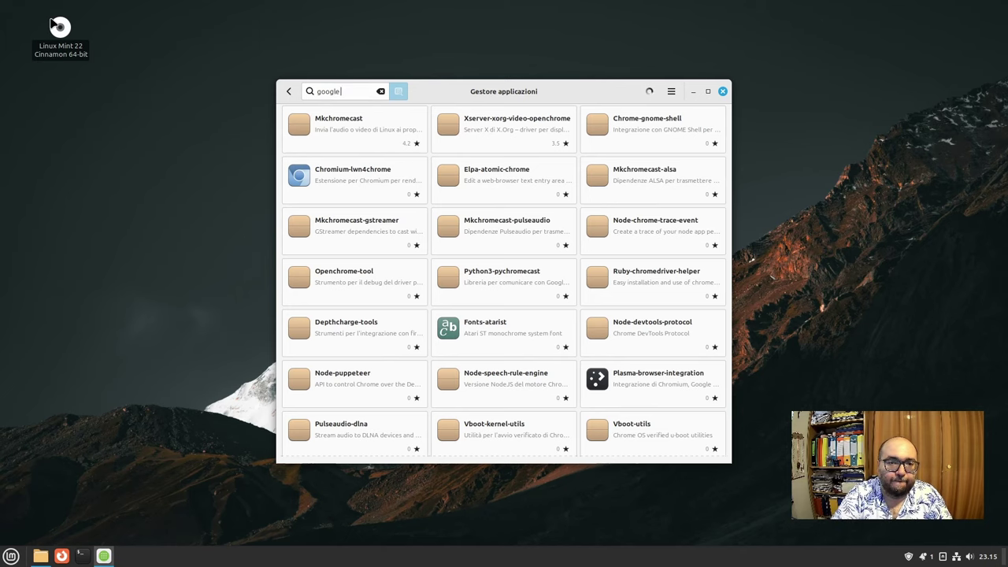
{"action": "type", "text": " chr5o"}
{"action": "key", "text": "BackSpace"}
{"action": "key", "text": "BackSpace"}
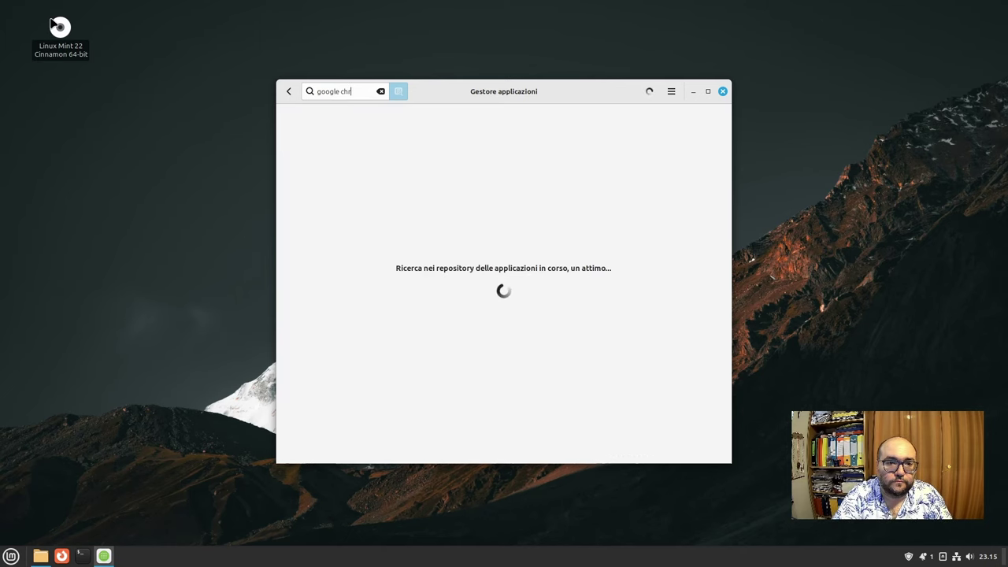
{"action": "type", "text": "ome"}
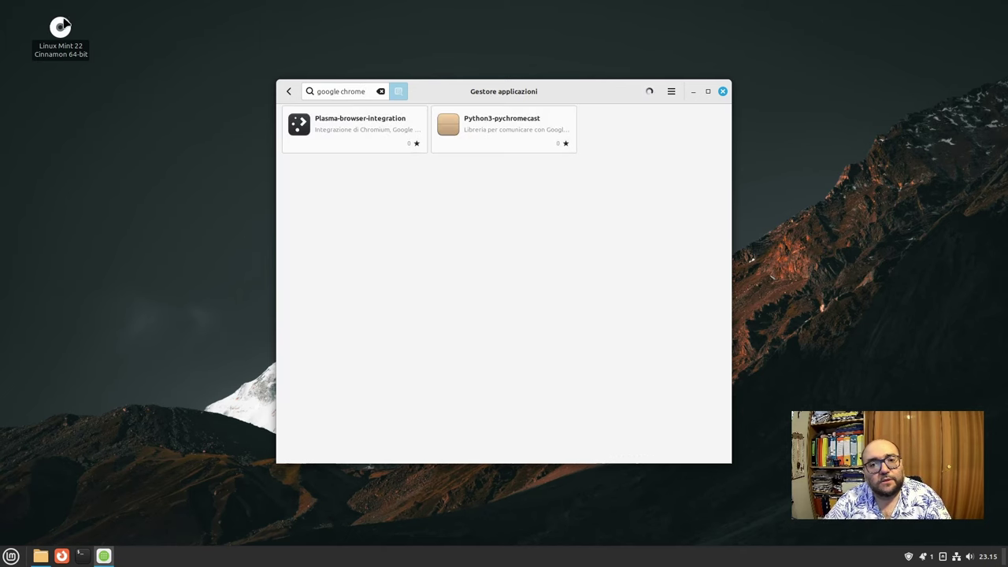
{"action": "left_click", "coordinate": [289, 92]}
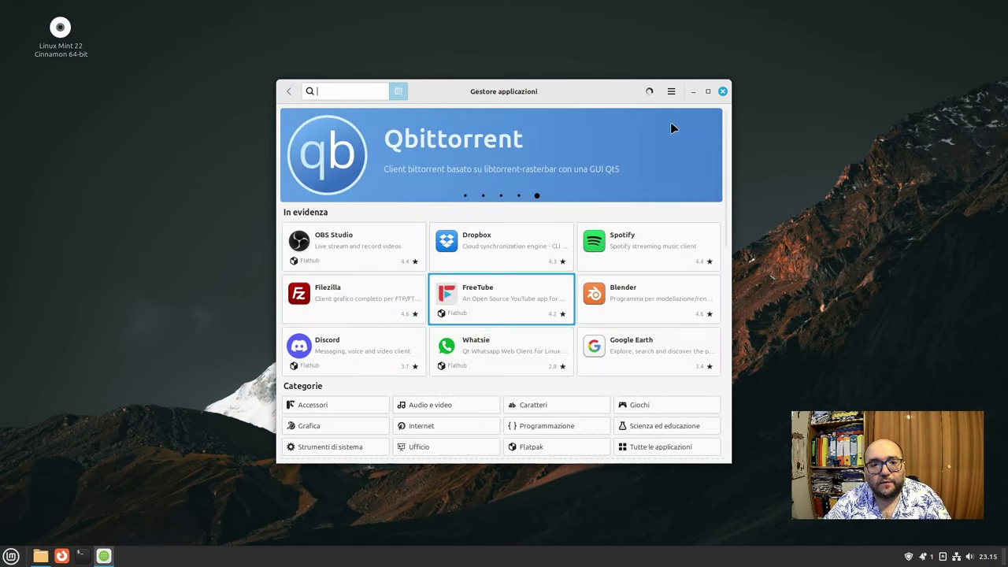
{"action": "left_click", "coordinate": [671, 92]}
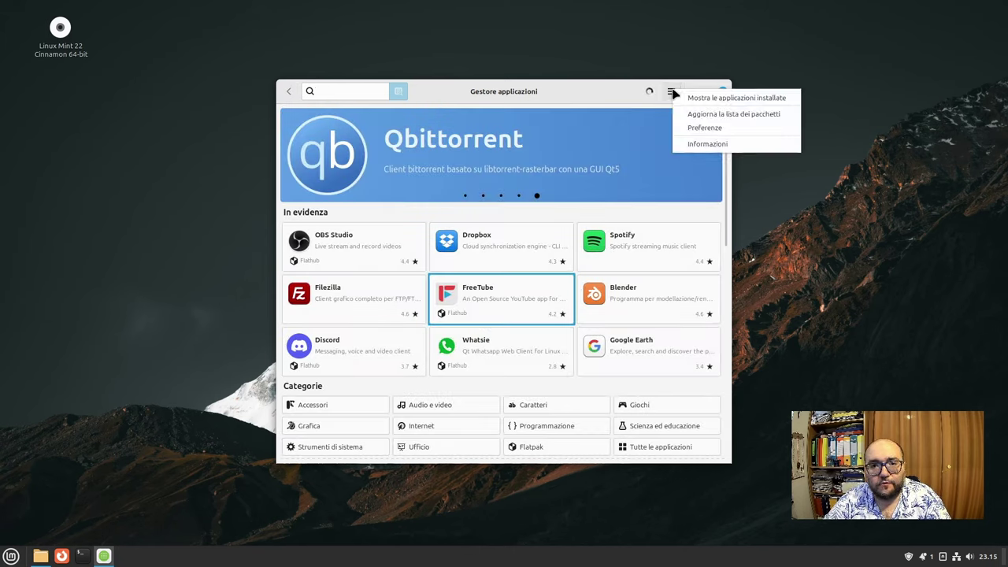
{"action": "left_click", "coordinate": [697, 133]}
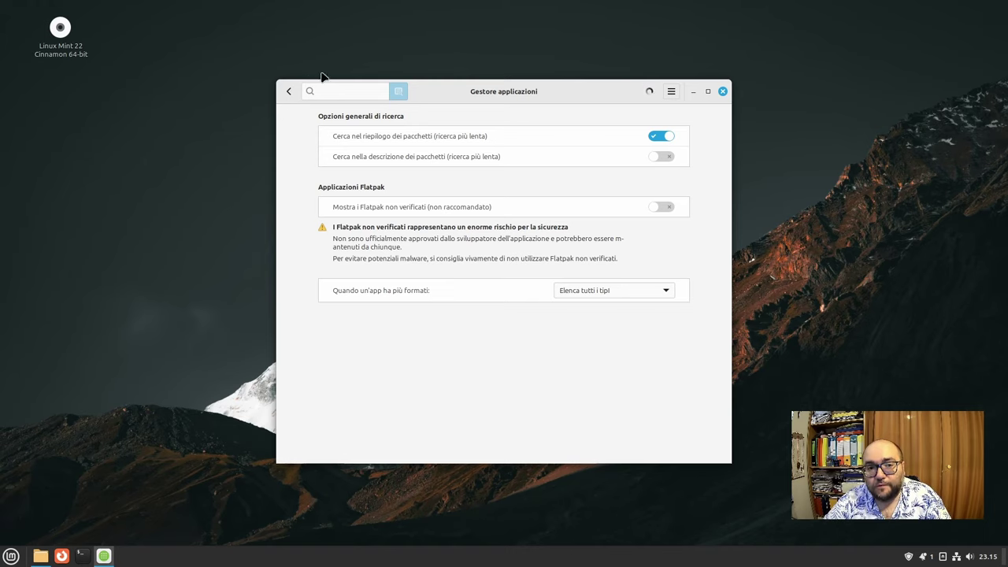
{"action": "left_click", "coordinate": [288, 92]}
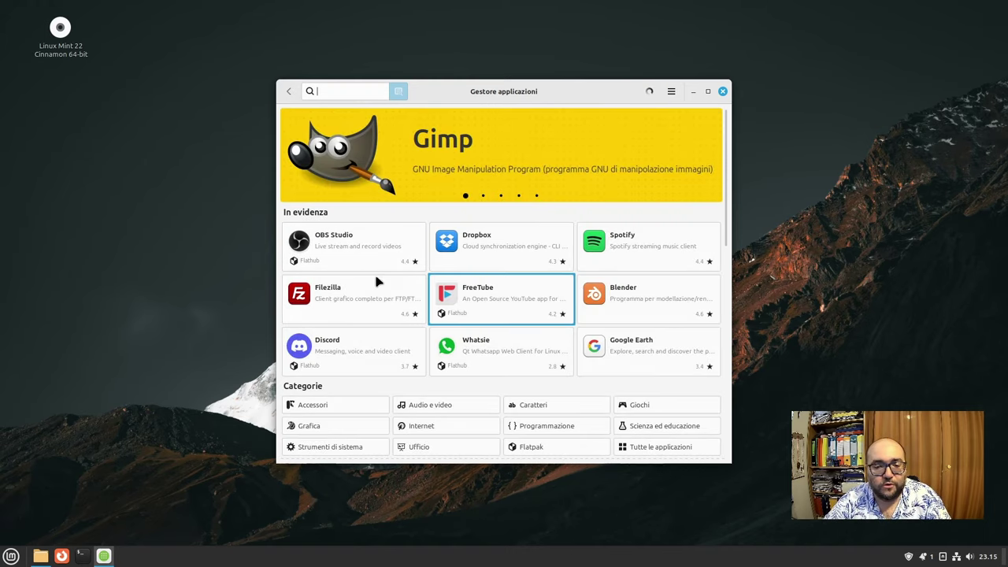
{"action": "left_click", "coordinate": [516, 305]}
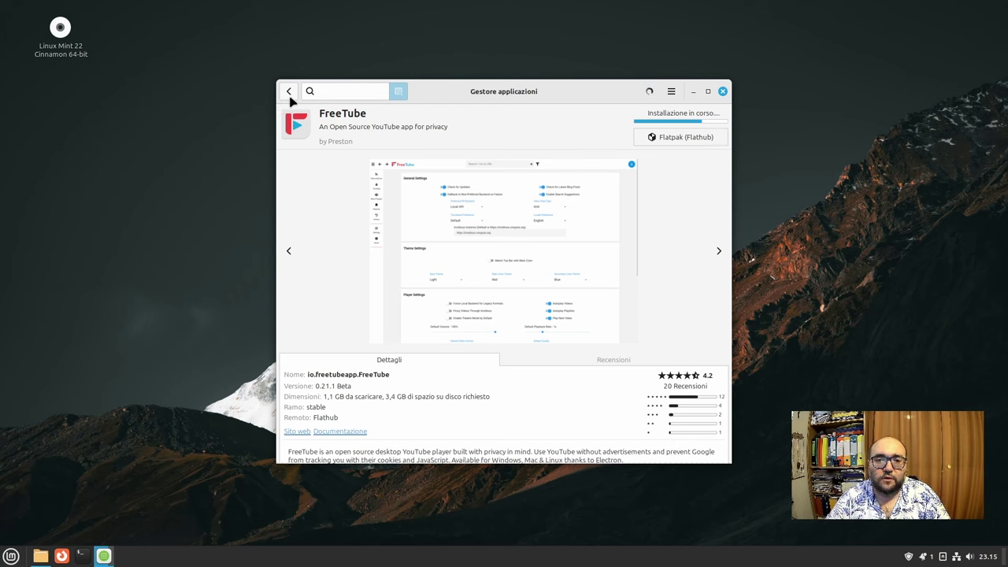
{"action": "left_click", "coordinate": [289, 92]}
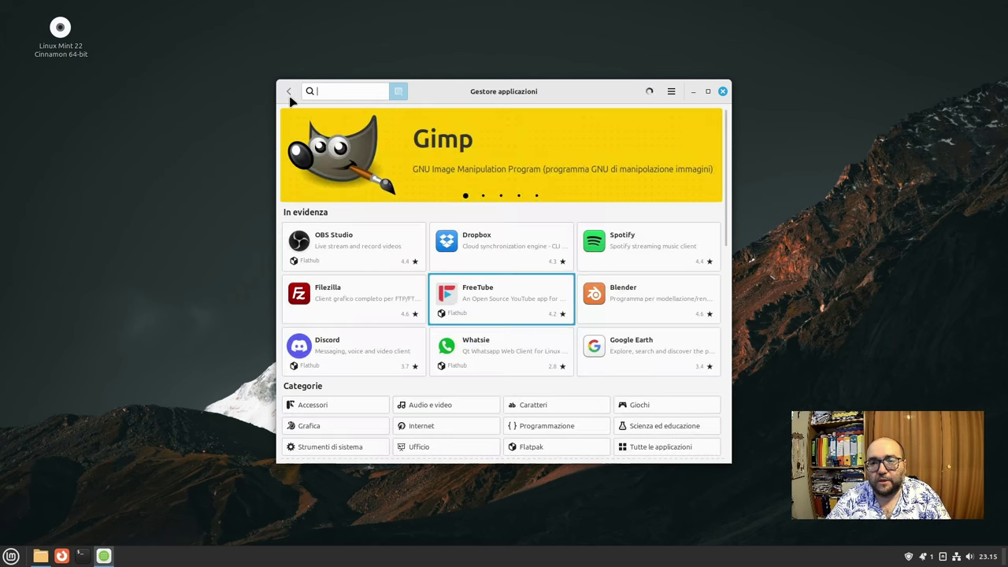
Step: Enable 'Mostra i Flatpak non verificati' in Preferenze and return to the store home
{"action": "left_click", "coordinate": [671, 93]}
{"action": "left_click", "coordinate": [712, 137]}
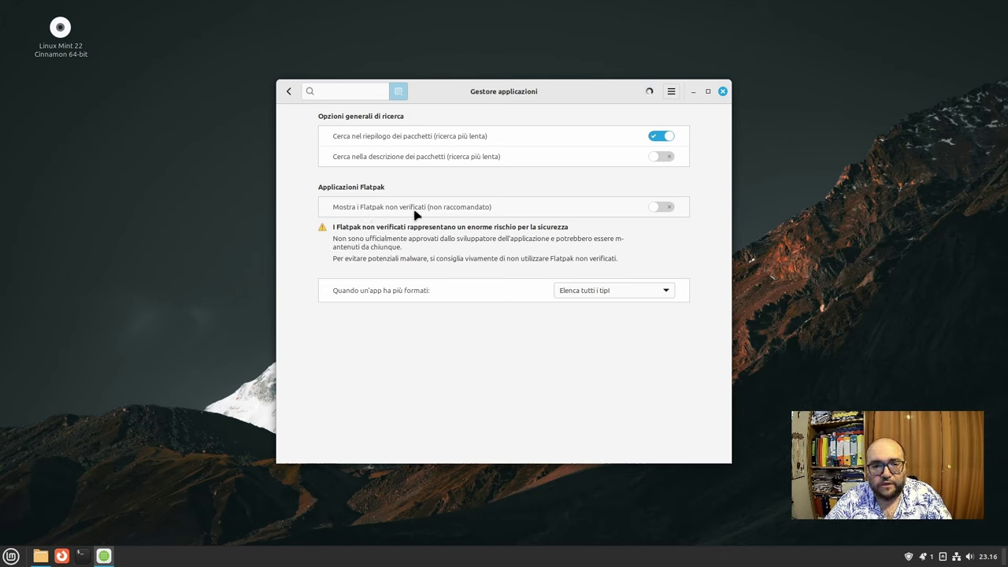
{"action": "left_click", "coordinate": [662, 208]}
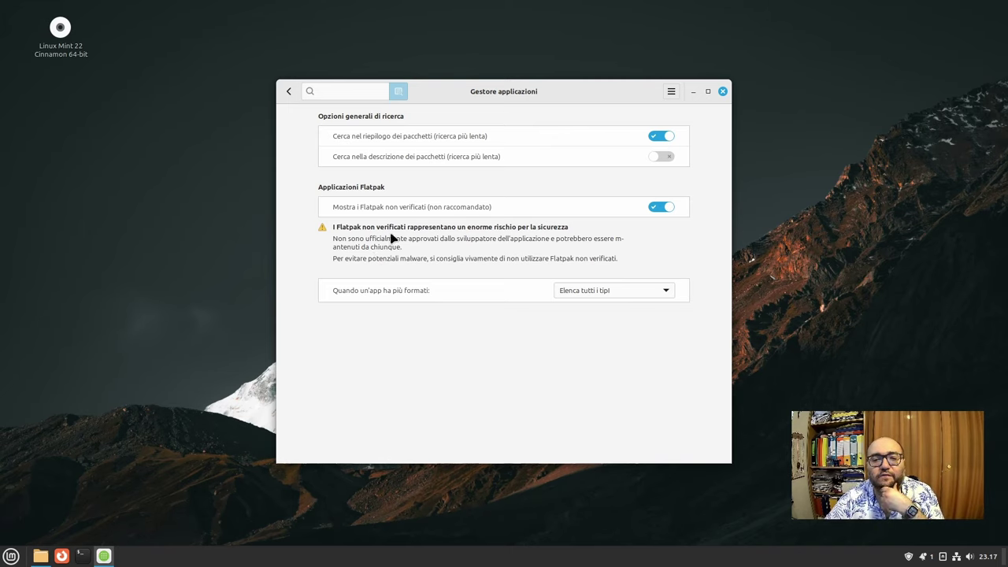
{"action": "left_click", "coordinate": [289, 92]}
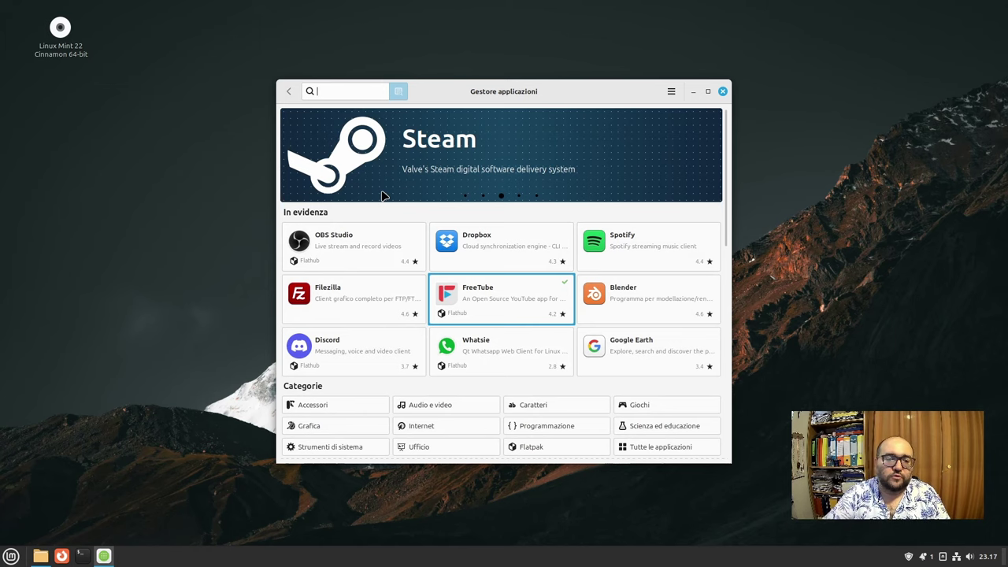
Step: Search 'google chrome', check the unstable build, then open the stable Google Chrome page
{"action": "type", "text": "oog"}
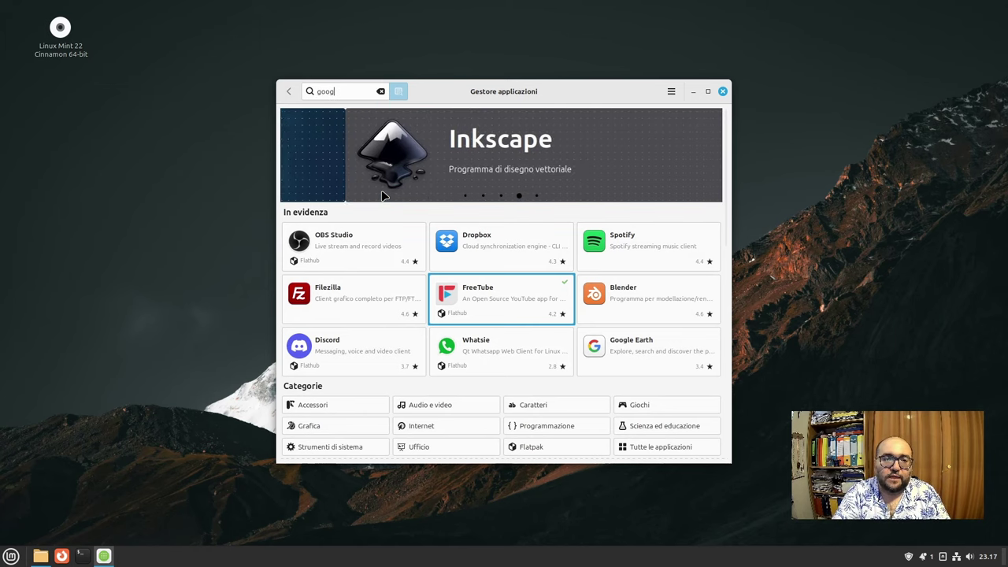
{"action": "type", "text": "le chrome"}
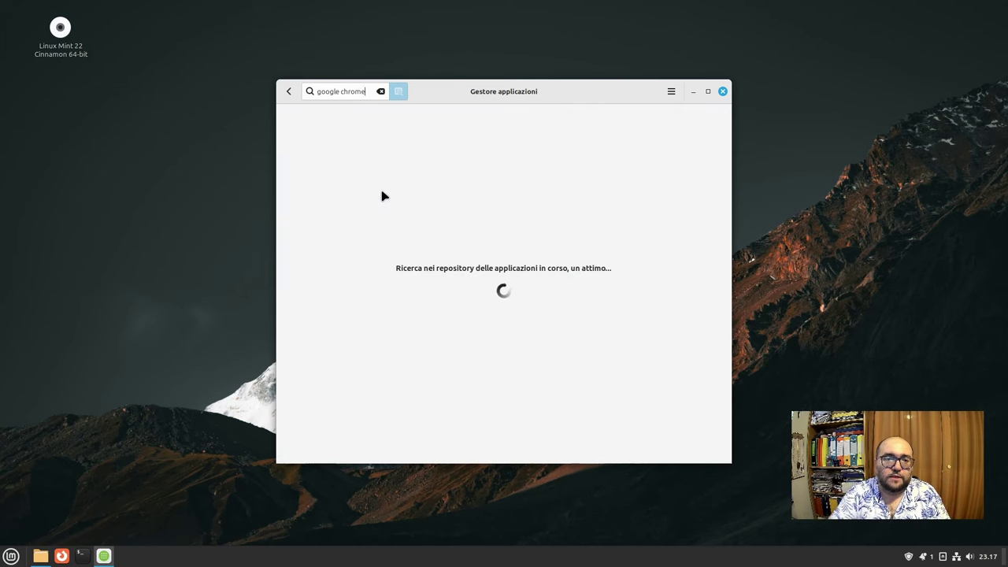
{"action": "left_click", "coordinate": [383, 195]}
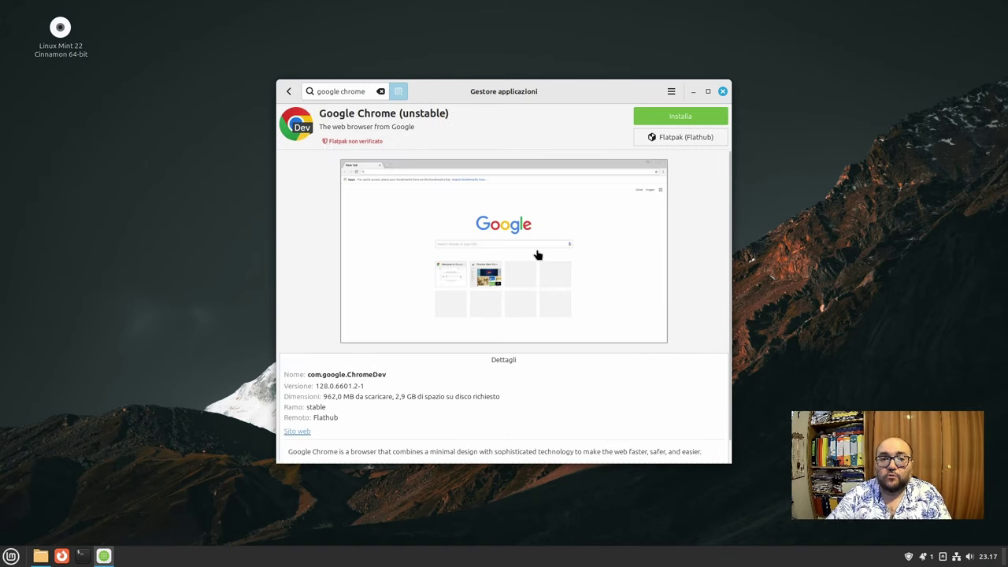
{"action": "left_click", "coordinate": [289, 91]}
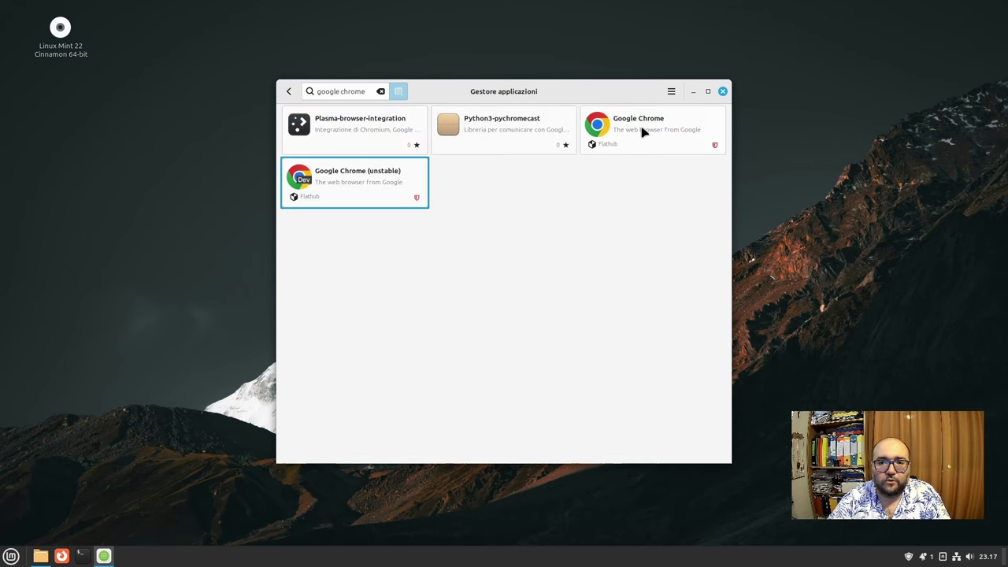
{"action": "left_click", "coordinate": [670, 140]}
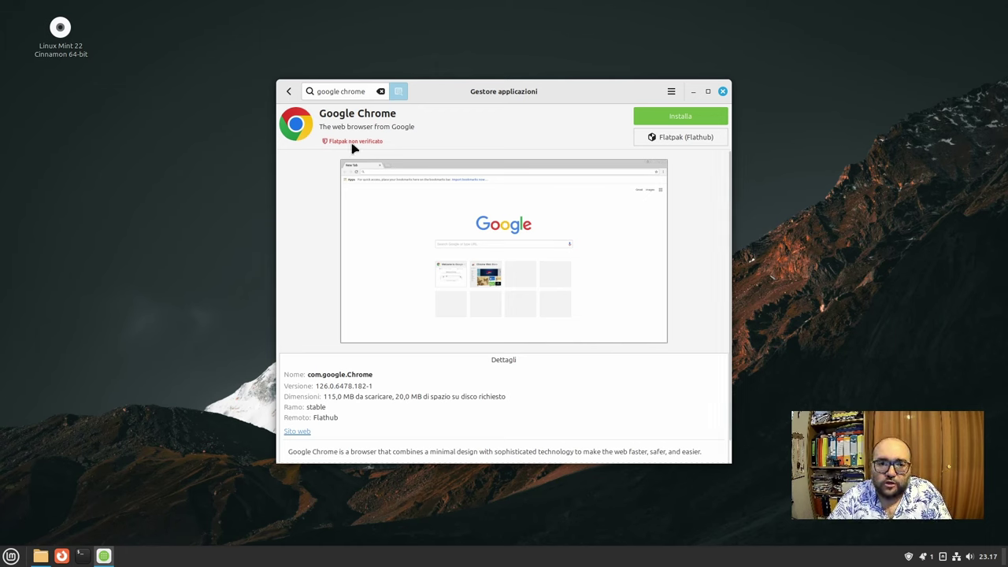
Step: Install and launch Google Chrome, declining to send usage statistics
{"action": "left_click", "coordinate": [706, 122]}
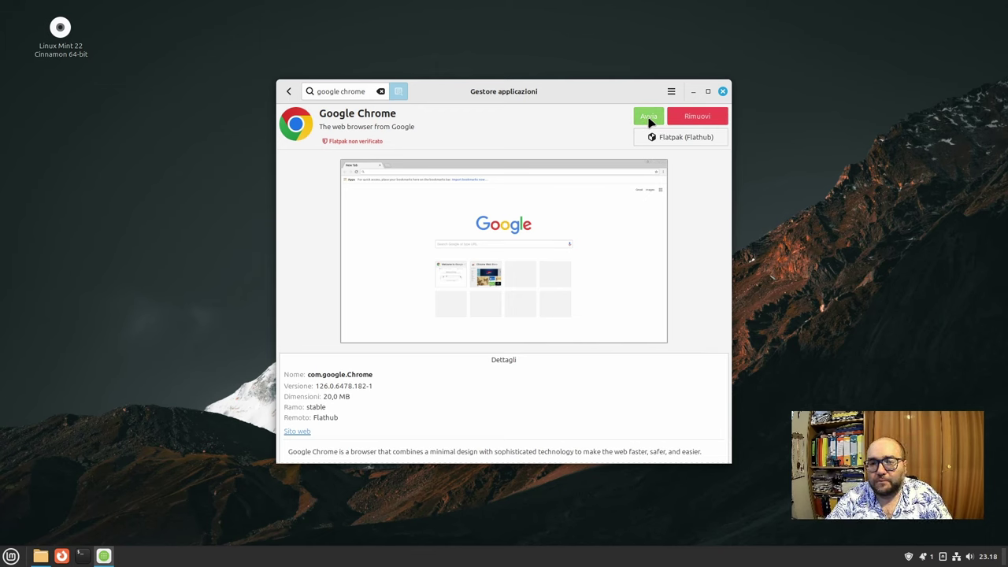
{"action": "left_click", "coordinate": [651, 120]}
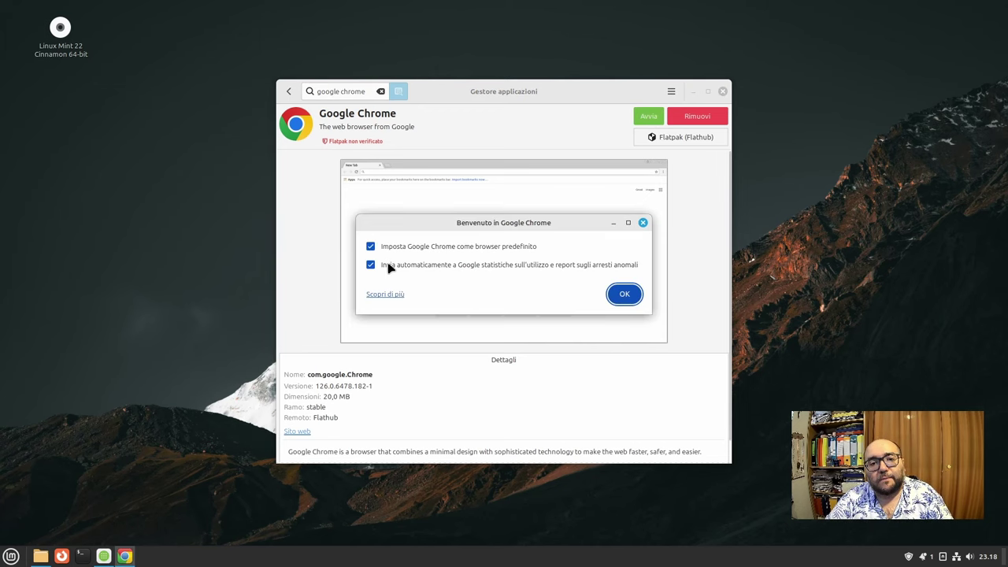
{"action": "left_click", "coordinate": [389, 268]}
{"action": "left_click", "coordinate": [624, 294]}
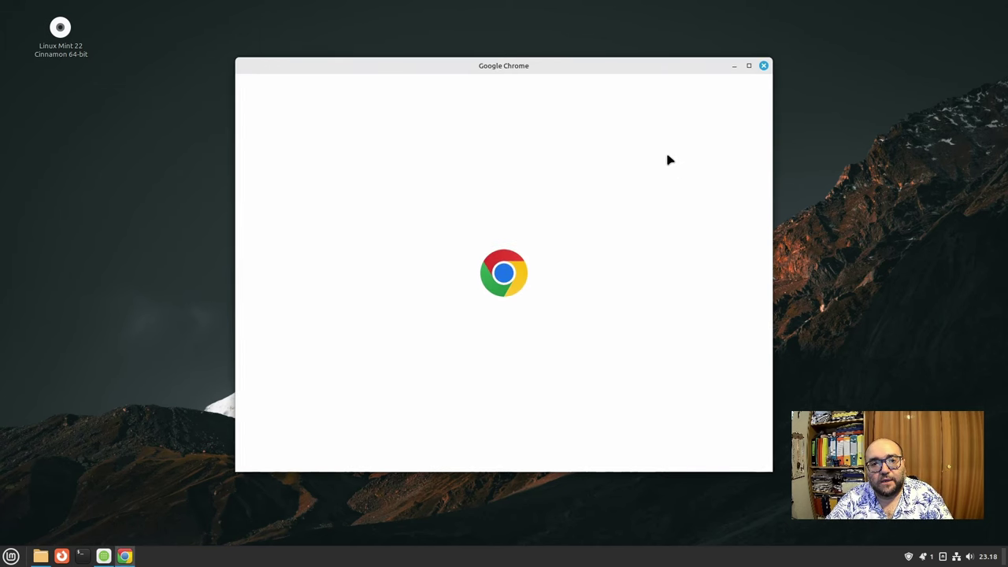
Step: Dismiss Chrome's two ad privacy notices and close the browser
{"action": "left_click", "coordinate": [764, 65]}
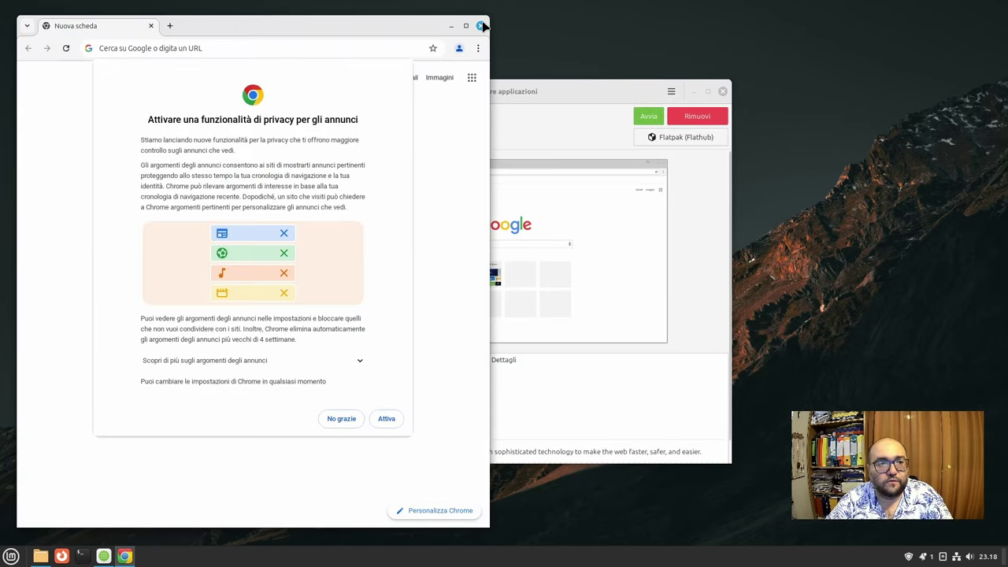
{"action": "left_click", "coordinate": [383, 418]}
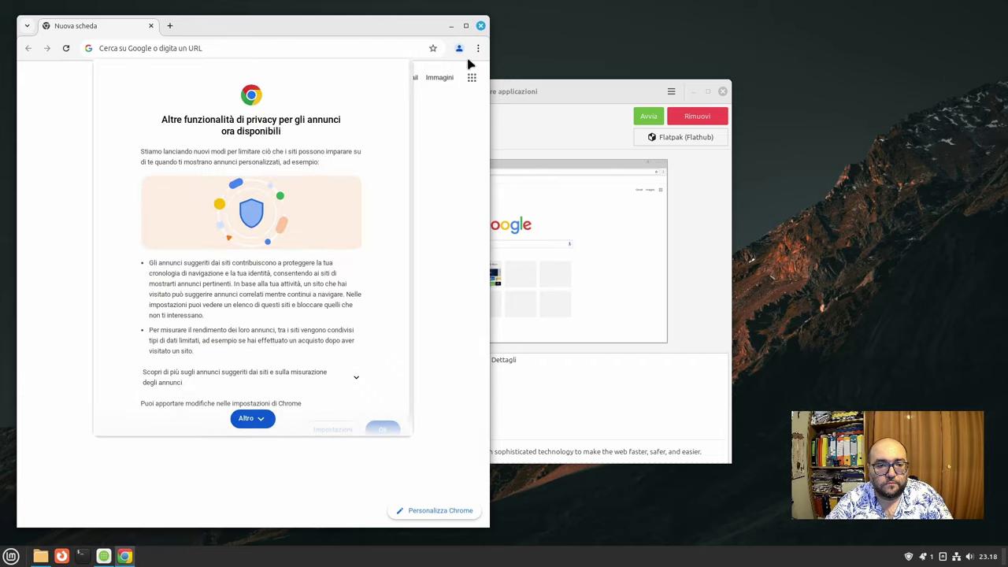
{"action": "scroll", "coordinate": [367, 338], "scroll_direction": "down", "scroll_amount": 1}
{"action": "left_click", "coordinate": [385, 418]}
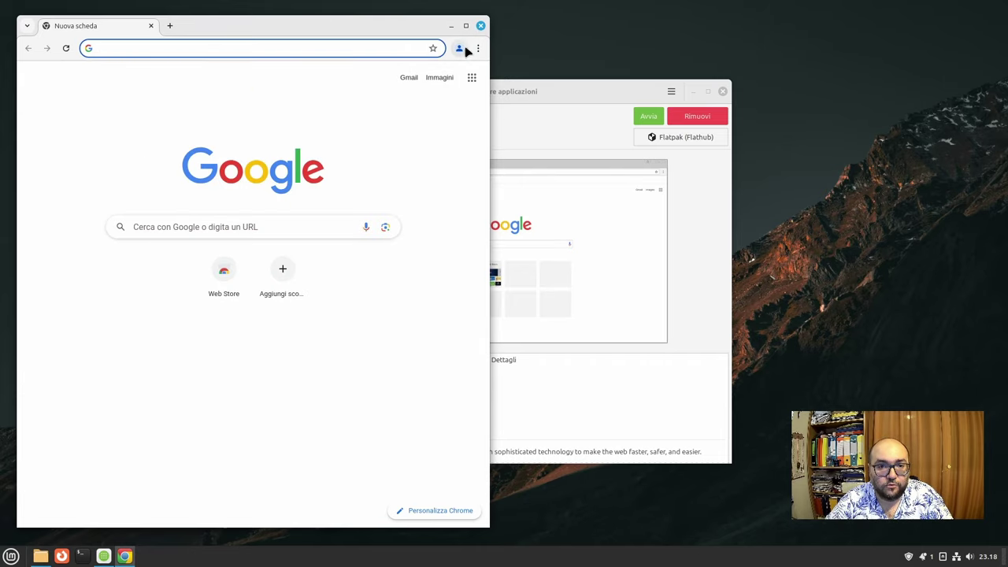
{"action": "left_click", "coordinate": [480, 26]}
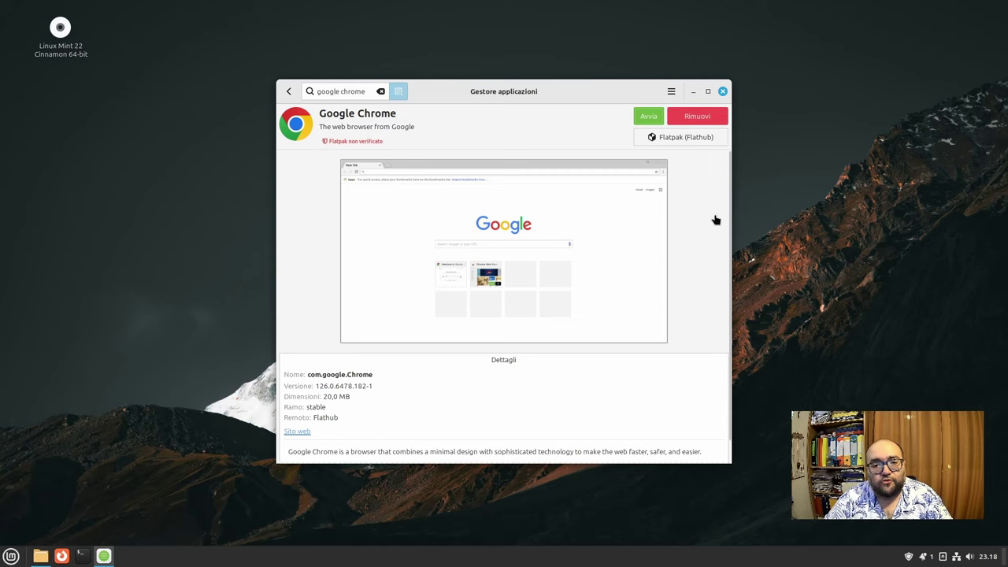
Step: Return to the store home page and close the Software Manager
{"action": "left_click", "coordinate": [289, 91]}
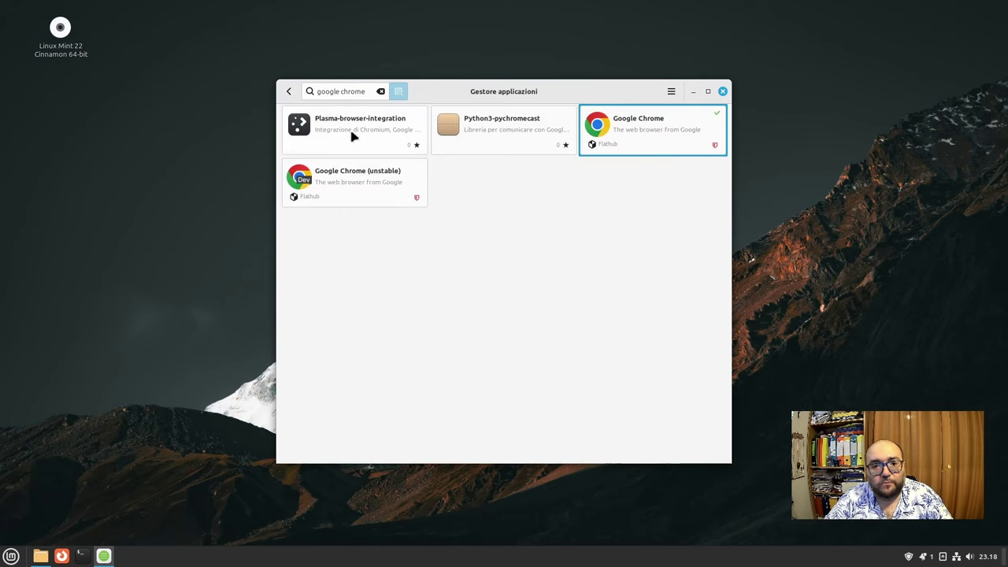
{"action": "left_click", "coordinate": [289, 92]}
{"action": "scroll", "coordinate": [630, 300], "scroll_direction": "down", "scroll_amount": 3}
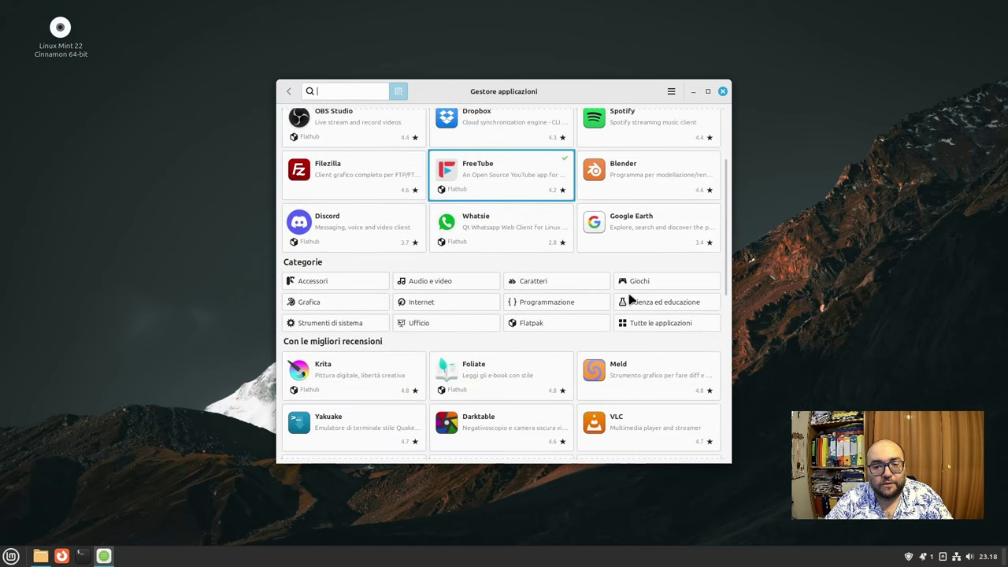
{"action": "scroll", "coordinate": [630, 299], "scroll_direction": "down", "scroll_amount": 10}
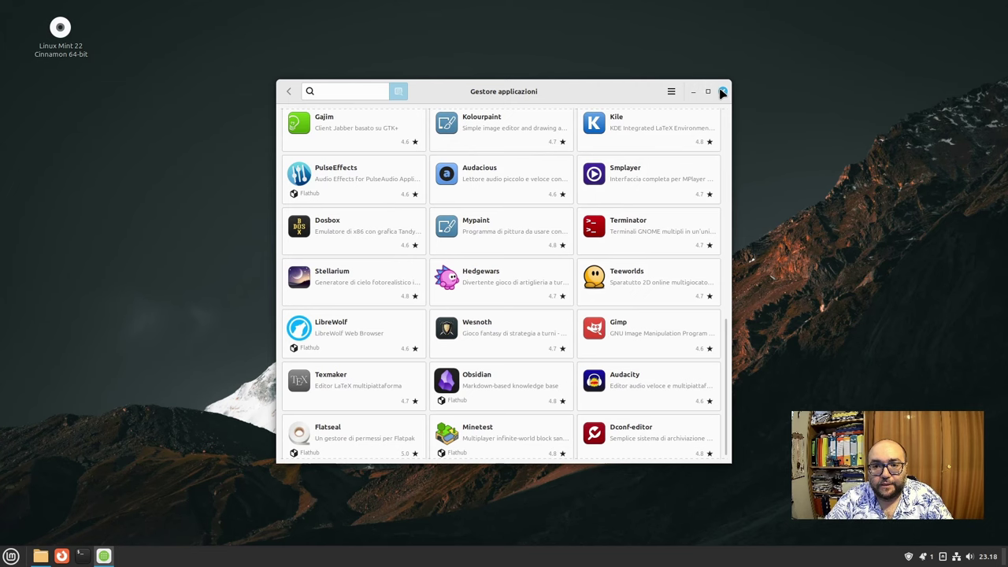
{"action": "left_click", "coordinate": [722, 92]}
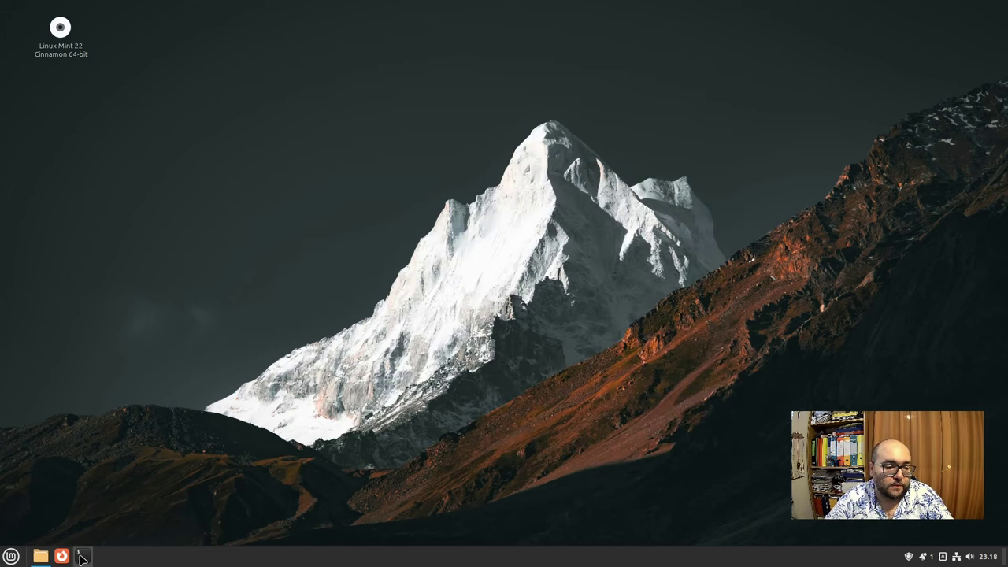
{"action": "left_click", "coordinate": [40, 556]}
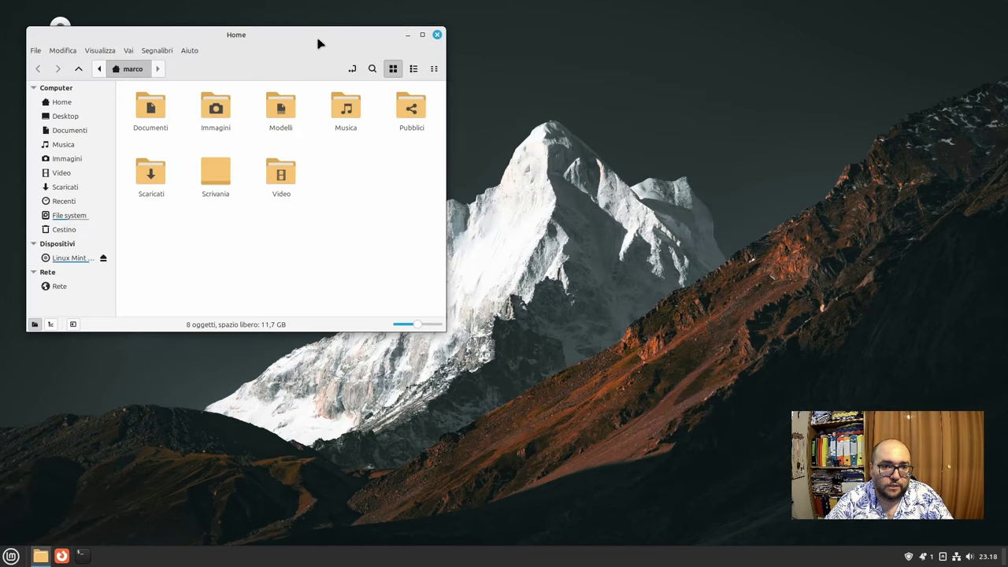
{"action": "left_click_drag", "start_coordinate": [319, 43], "coordinate": [579, 138]}
{"action": "left_click", "coordinate": [450, 149]}
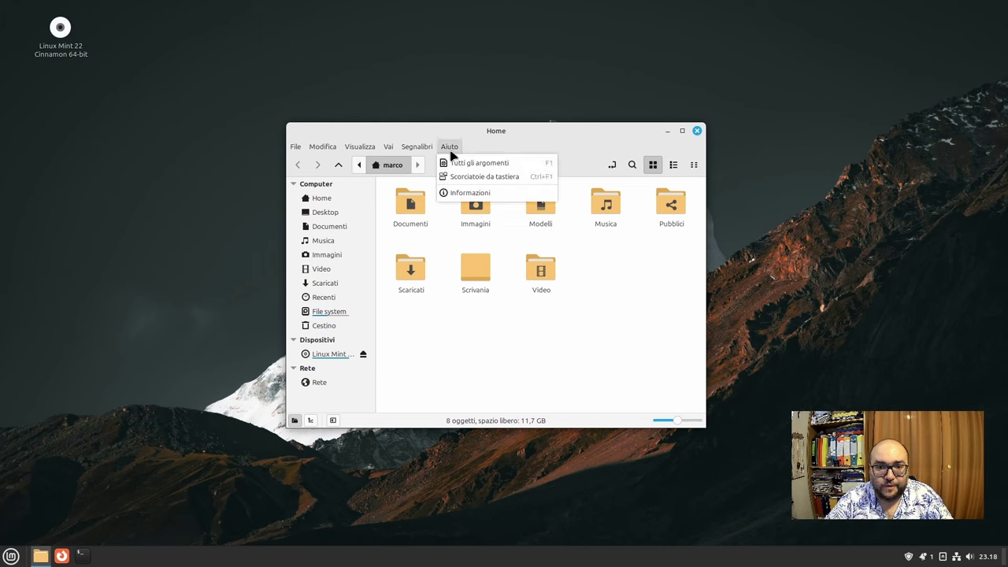
{"action": "left_click", "coordinate": [461, 192]}
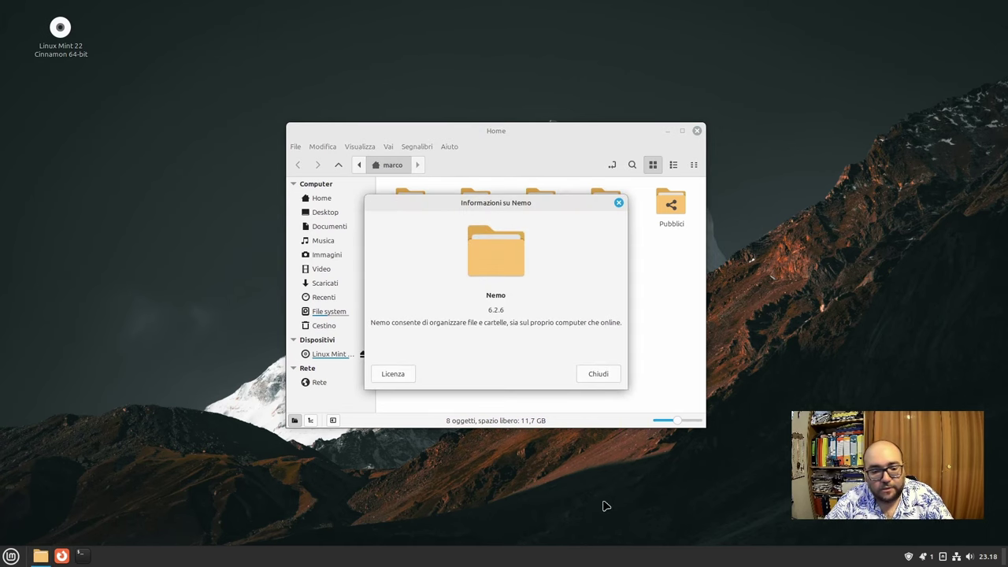
{"action": "left_click", "coordinate": [606, 378]}
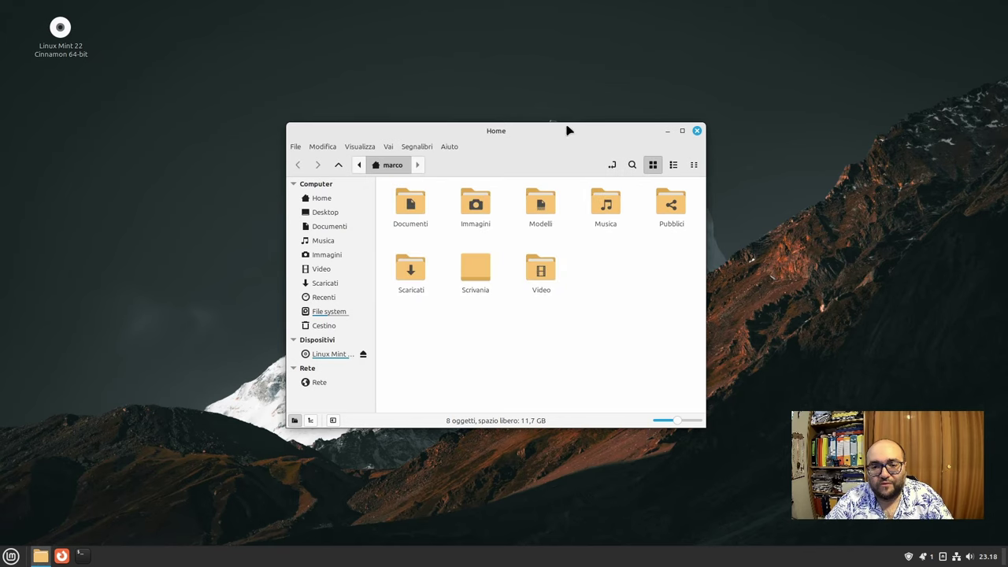
{"action": "left_click_drag", "start_coordinate": [562, 135], "coordinate": [524, 102]}
{"action": "left_click", "coordinate": [668, 101]}
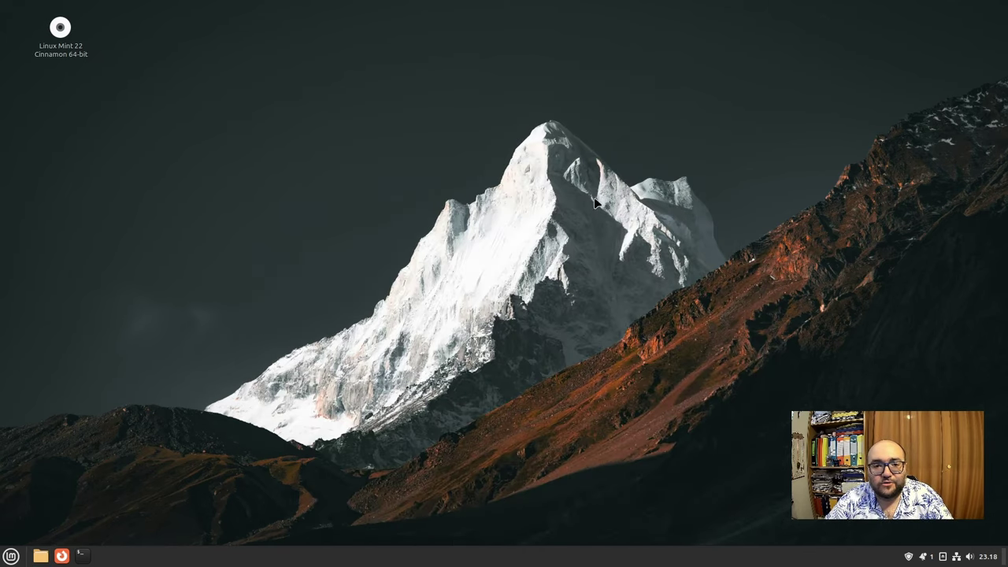
Step: Open the Mint menu and scroll through All Applications
{"action": "left_click", "coordinate": [11, 556]}
{"action": "scroll", "coordinate": [244, 484], "scroll_direction": "down", "scroll_amount": 3}
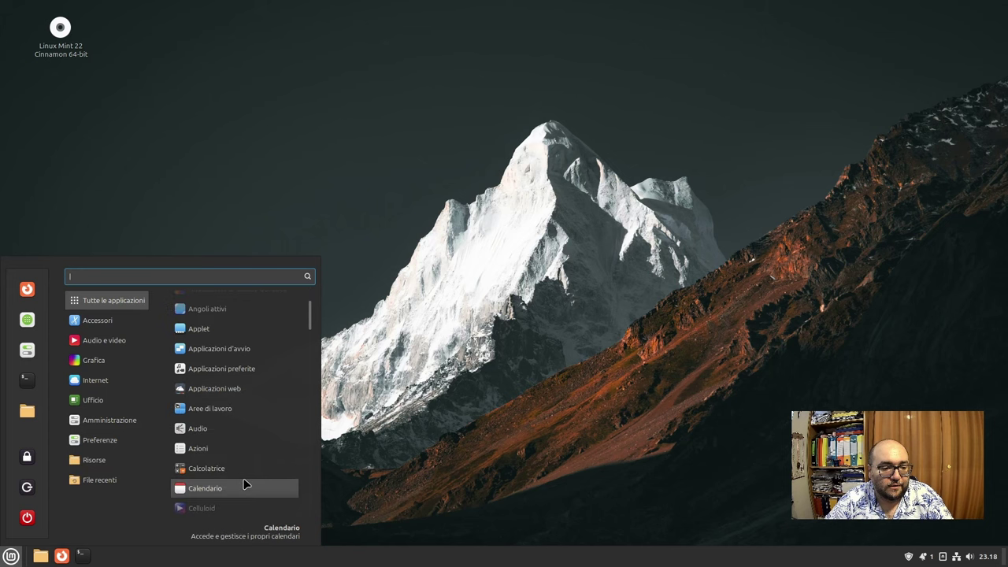
{"action": "scroll", "coordinate": [244, 484], "scroll_direction": "down", "scroll_amount": 3}
{"action": "scroll", "coordinate": [244, 486], "scroll_direction": "down", "scroll_amount": 3}
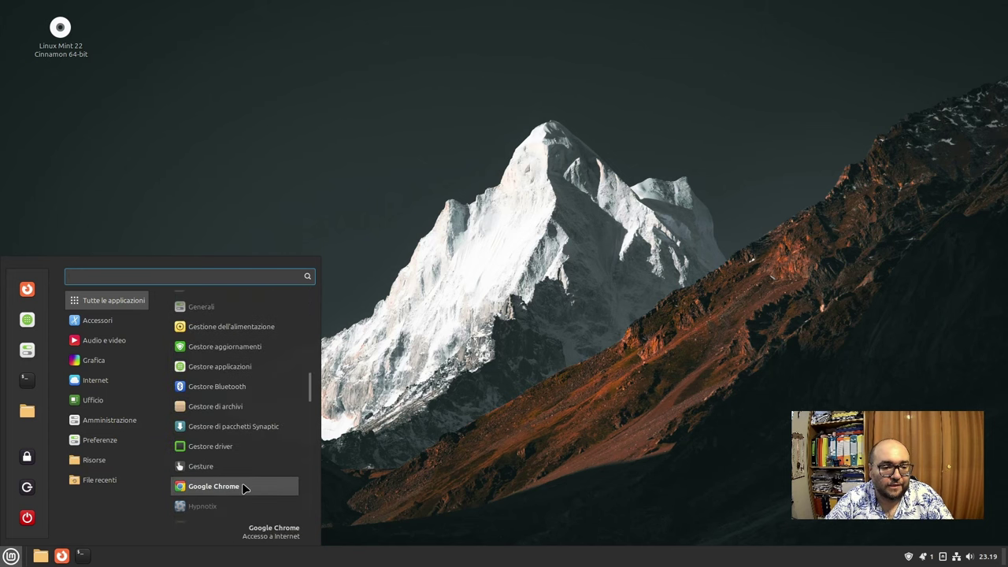
{"action": "scroll", "coordinate": [244, 487], "scroll_direction": "down", "scroll_amount": 3}
{"action": "scroll", "coordinate": [245, 493], "scroll_direction": "down", "scroll_amount": 5}
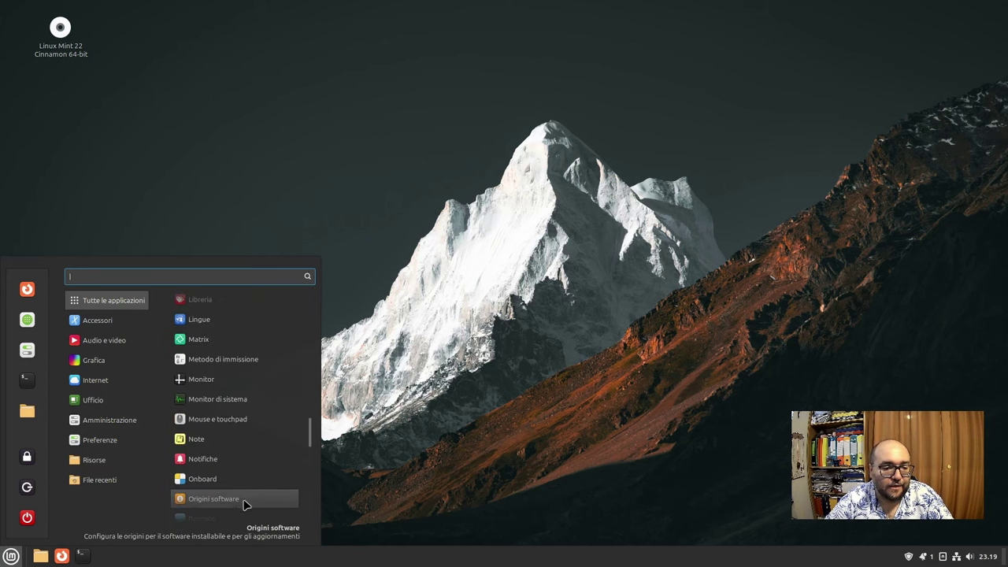
{"action": "scroll", "coordinate": [244, 500], "scroll_direction": "down", "scroll_amount": 10}
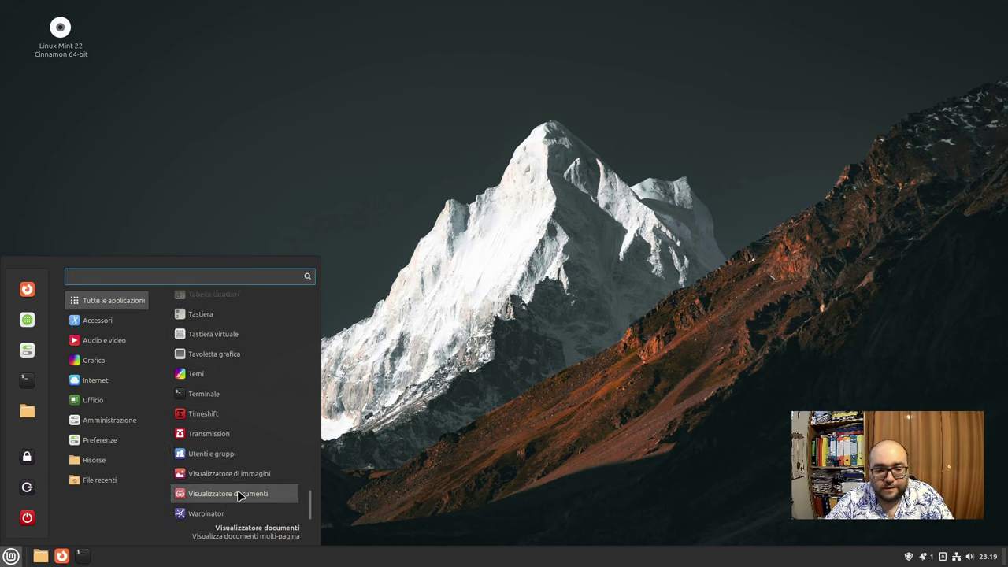
Step: Browse the Accessori, Internet, Amministrazione and Preferenze categories, then close the menu
{"action": "mouse_move", "coordinate": [123, 300]}
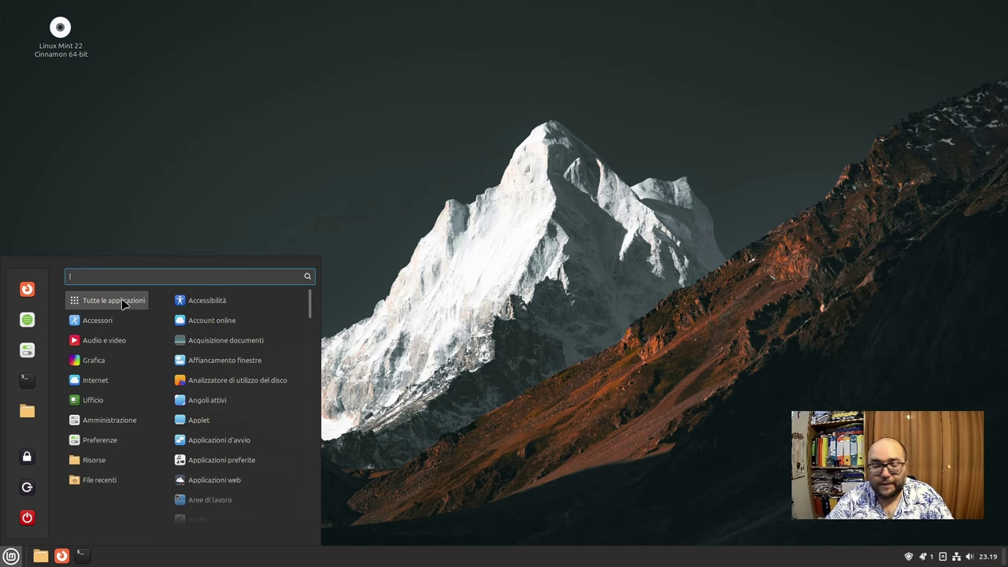
{"action": "mouse_move", "coordinate": [114, 321]}
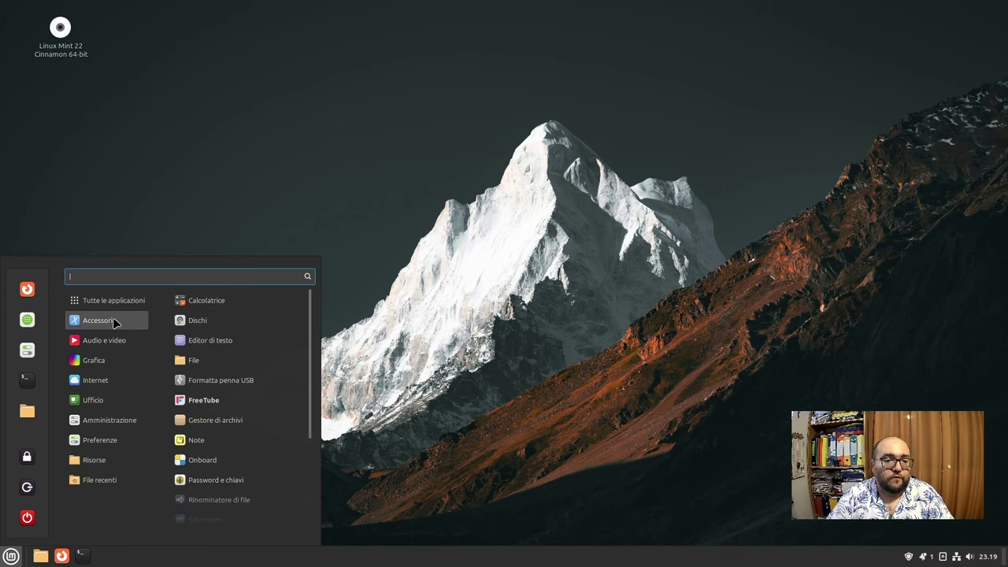
{"action": "mouse_move", "coordinate": [111, 340]}
{"action": "mouse_move", "coordinate": [107, 363]}
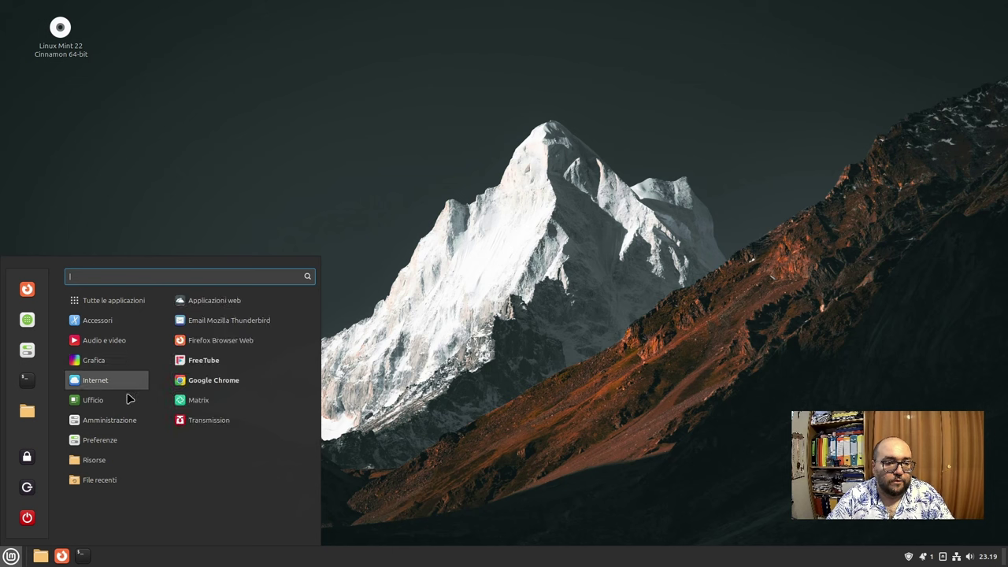
{"action": "mouse_move", "coordinate": [115, 419]}
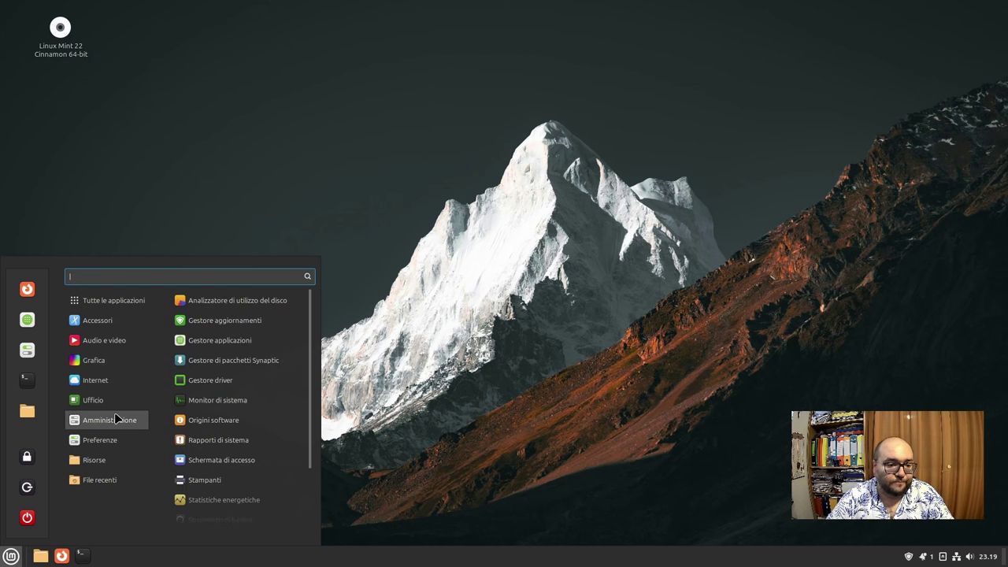
{"action": "mouse_move", "coordinate": [126, 445]}
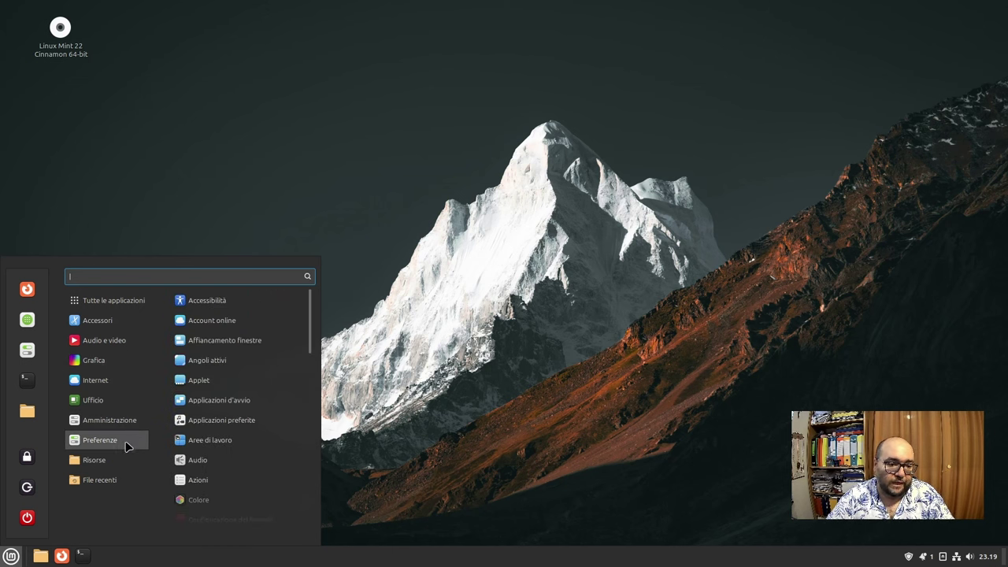
{"action": "scroll", "coordinate": [252, 462], "scroll_direction": "down", "scroll_amount": 3}
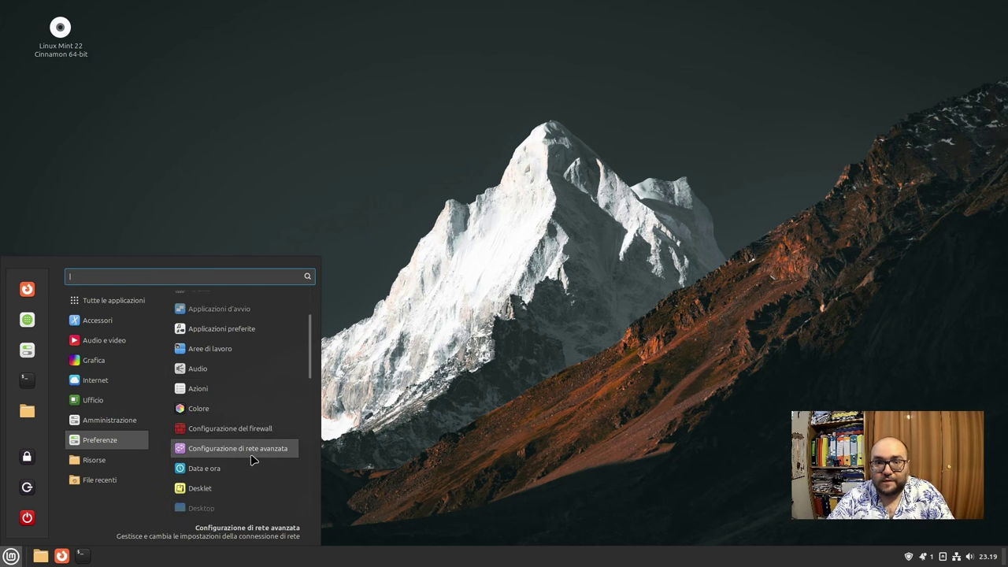
{"action": "mouse_move", "coordinate": [122, 465]}
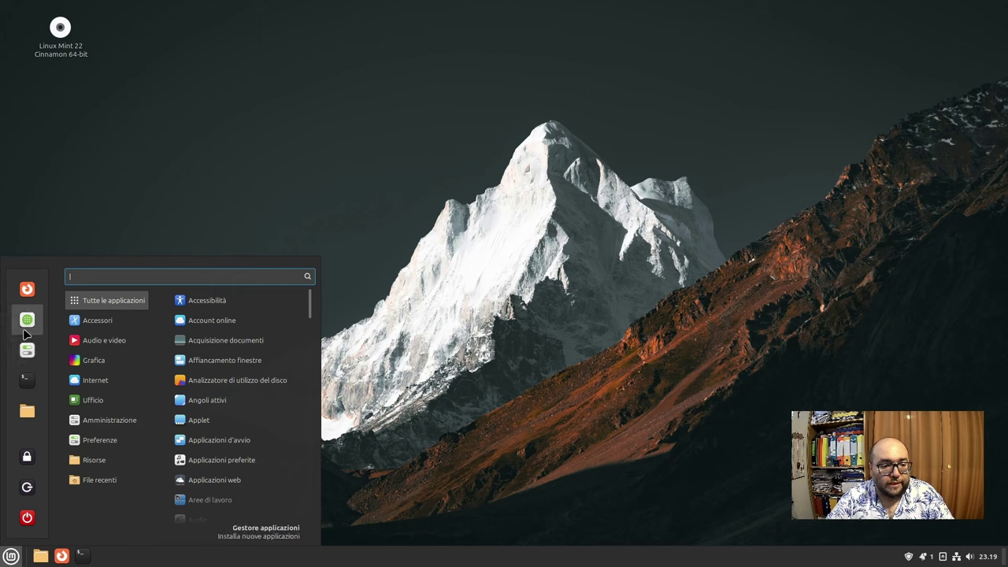
{"action": "left_click", "coordinate": [579, 155]}
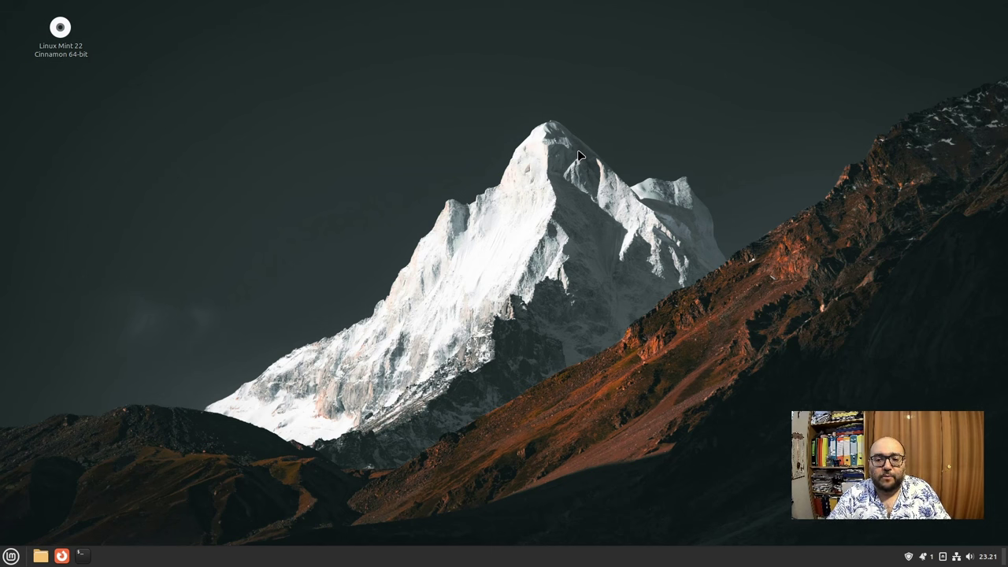
Step: Launch Hypnotix from the Audio e video category of the Mint menu
{"action": "left_click", "coordinate": [12, 556]}
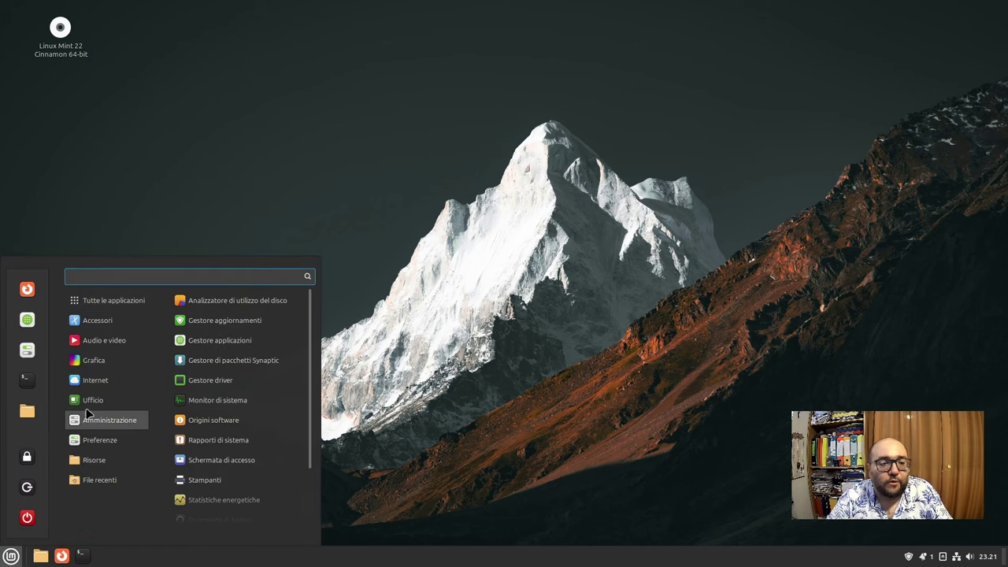
{"action": "mouse_move", "coordinate": [140, 359]}
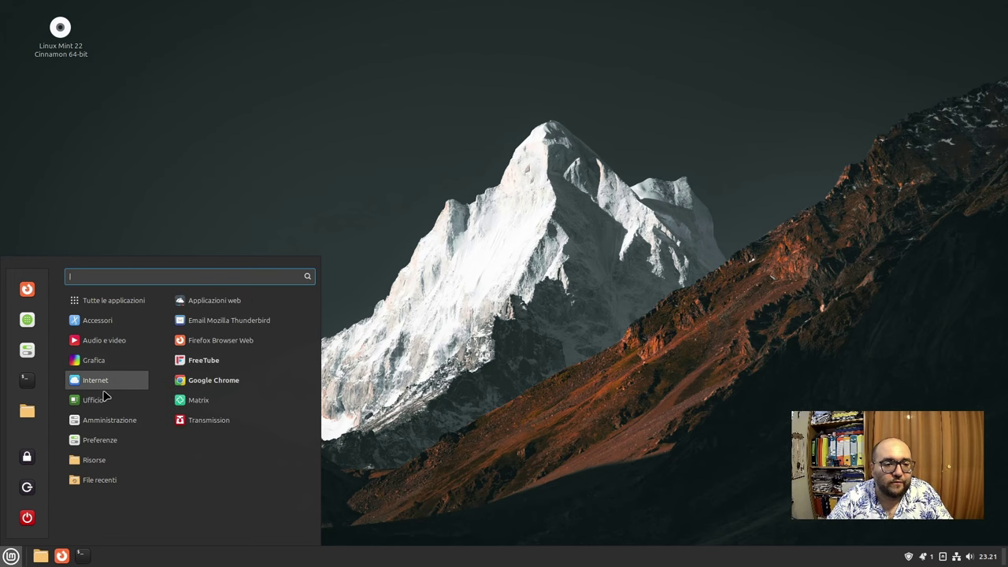
{"action": "mouse_move", "coordinate": [110, 423]}
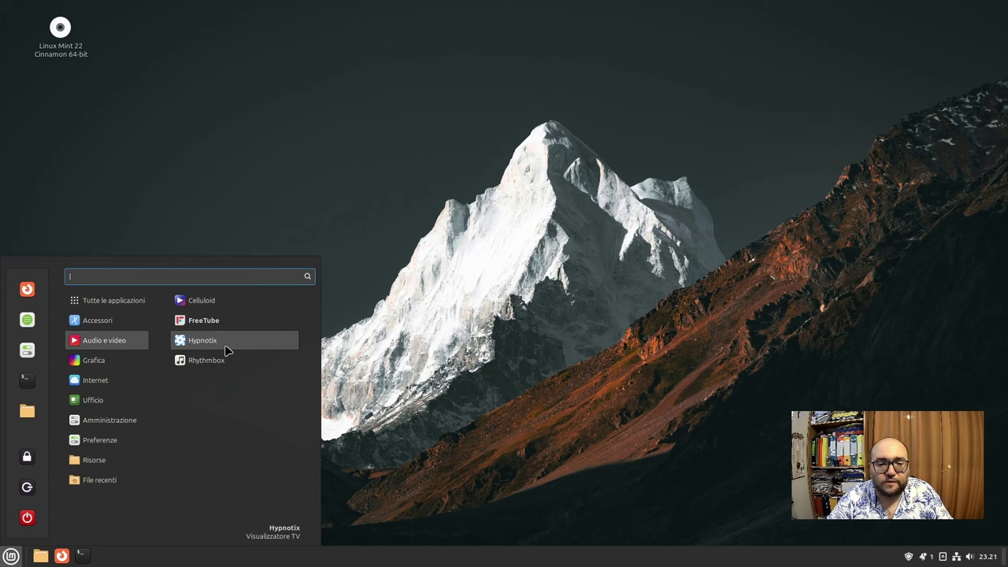
{"action": "left_click", "coordinate": [225, 347]}
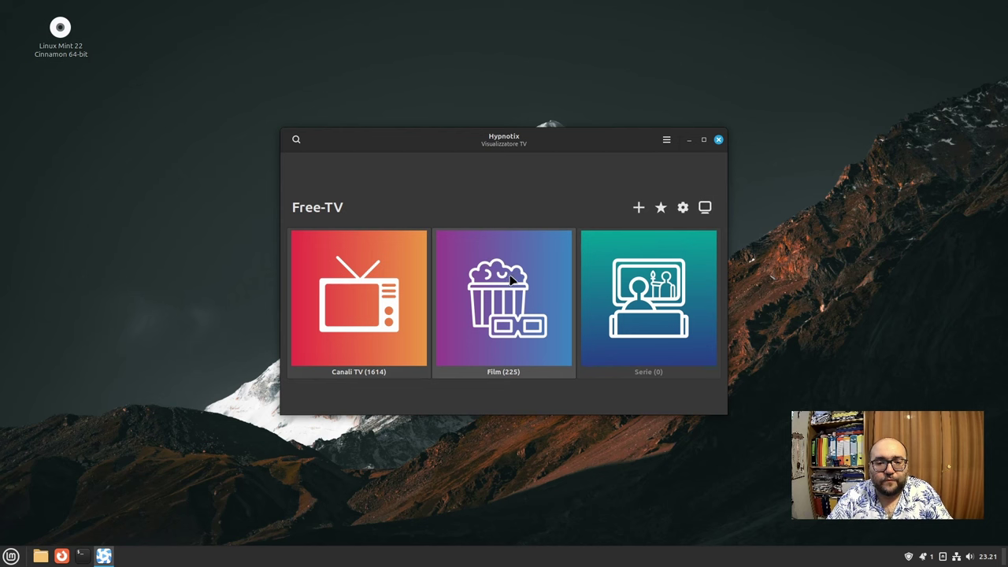
Step: Browse the Free-TV channels listed by country under Canali TV
{"action": "left_click", "coordinate": [368, 301]}
{"action": "scroll", "coordinate": [613, 319], "scroll_direction": "down", "scroll_amount": 5}
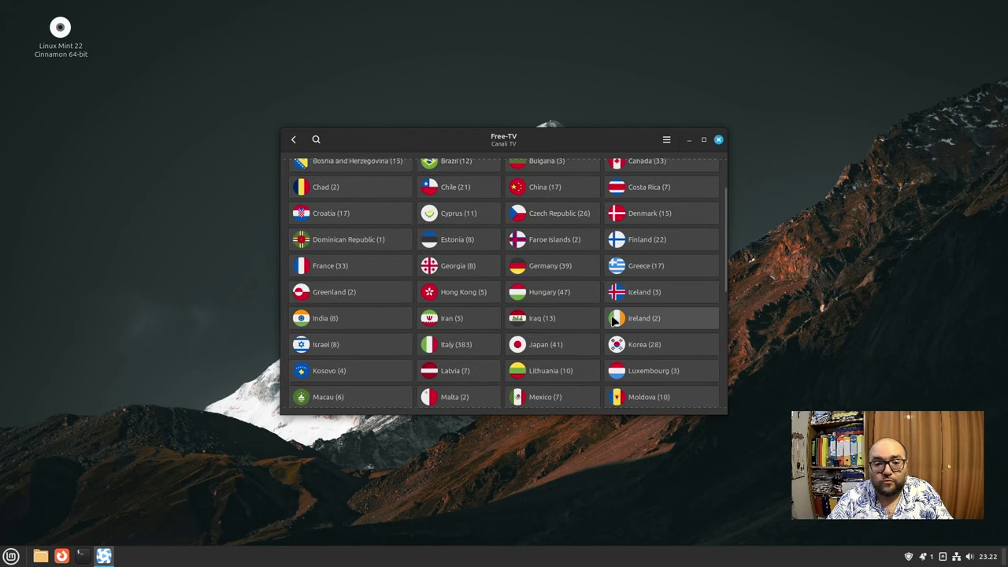
{"action": "scroll", "coordinate": [613, 319], "scroll_direction": "down", "scroll_amount": 6}
{"action": "scroll", "coordinate": [622, 321], "scroll_direction": "up", "scroll_amount": 12}
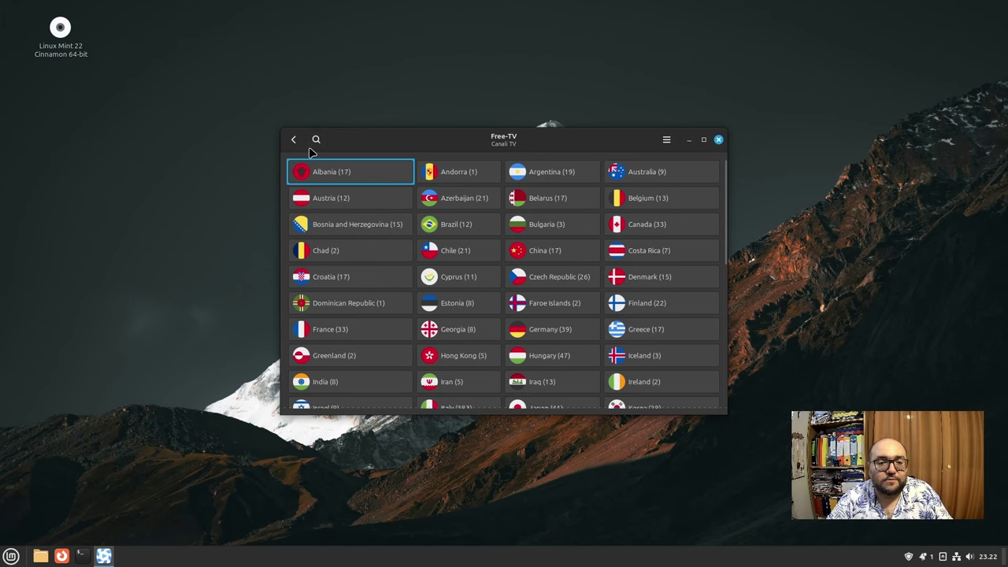
Step: Browse the Film > Italy (155) channel grid, then close Hypnotix
{"action": "left_click", "coordinate": [293, 142]}
{"action": "left_click", "coordinate": [502, 284]}
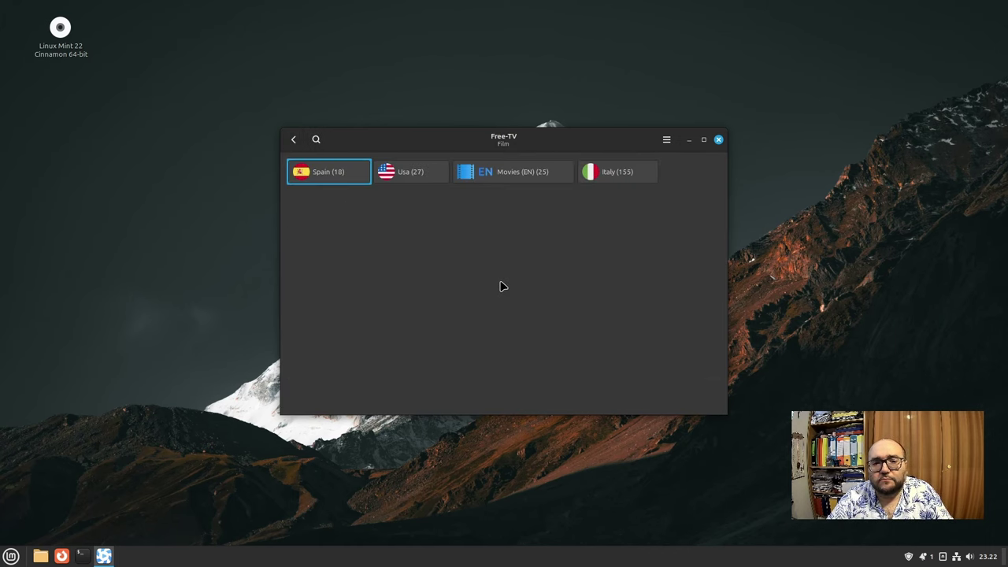
{"action": "left_click", "coordinate": [641, 170]}
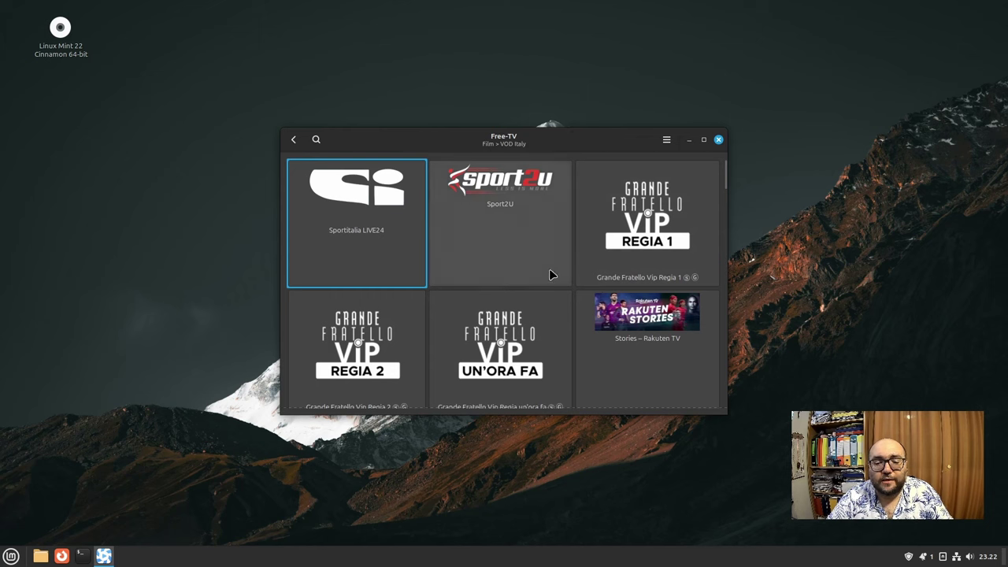
{"action": "scroll", "coordinate": [551, 366], "scroll_direction": "down", "scroll_amount": 3}
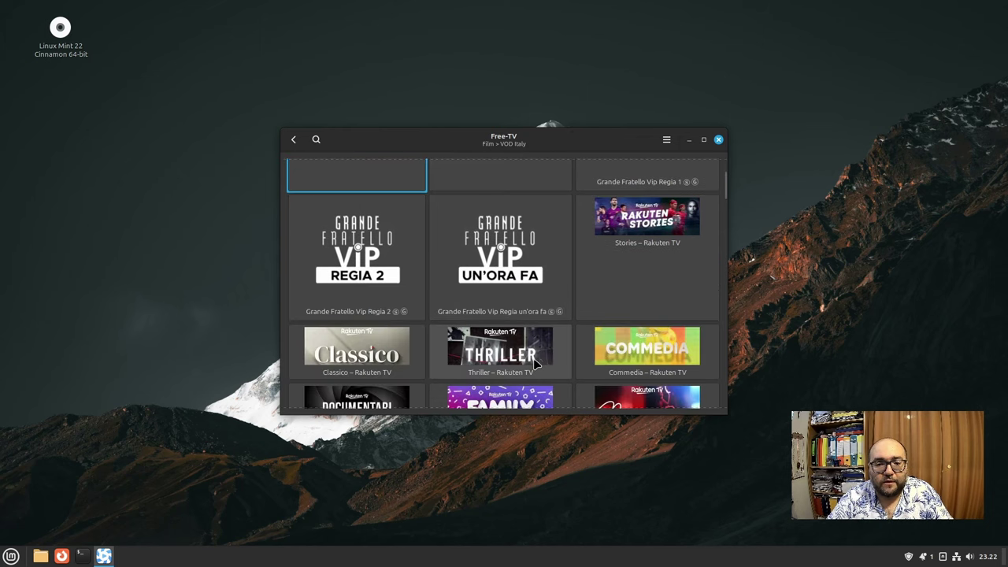
{"action": "scroll", "coordinate": [554, 365], "scroll_direction": "up", "scroll_amount": 1}
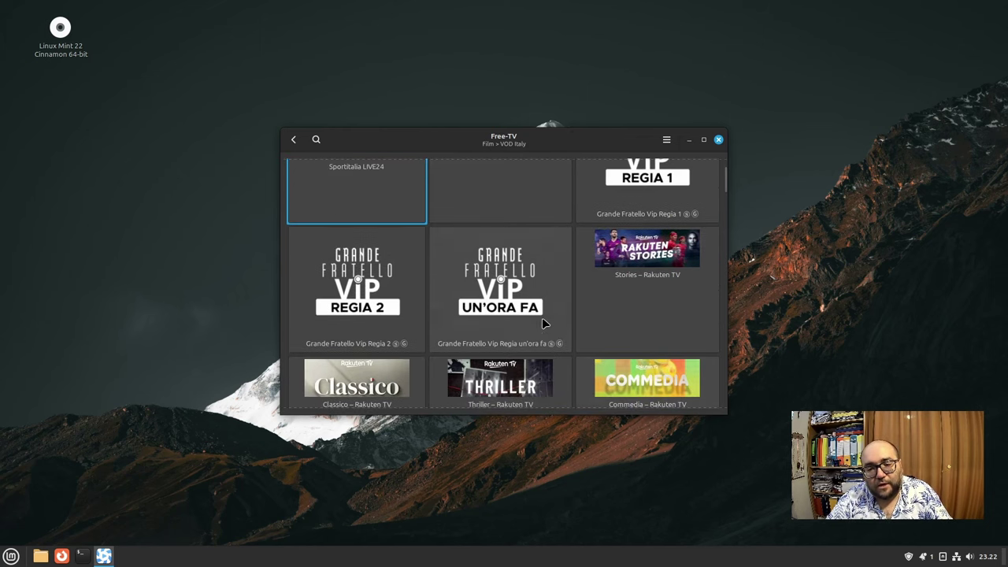
{"action": "scroll", "coordinate": [540, 322], "scroll_direction": "down", "scroll_amount": 2}
{"action": "scroll", "coordinate": [540, 321], "scroll_direction": "down", "scroll_amount": 3}
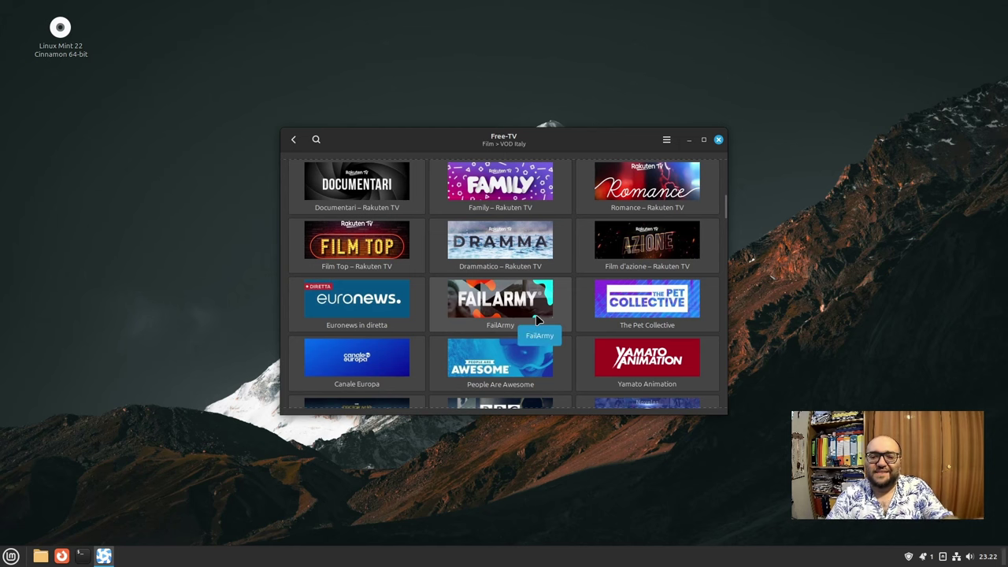
{"action": "scroll", "coordinate": [537, 323], "scroll_direction": "down", "scroll_amount": 5}
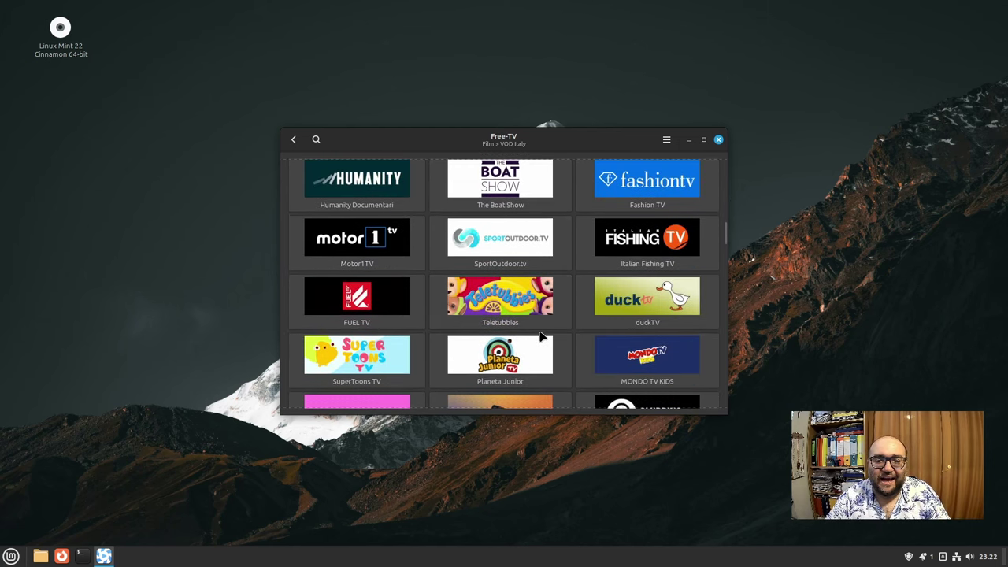
{"action": "scroll", "coordinate": [541, 337], "scroll_direction": "up", "scroll_amount": 2}
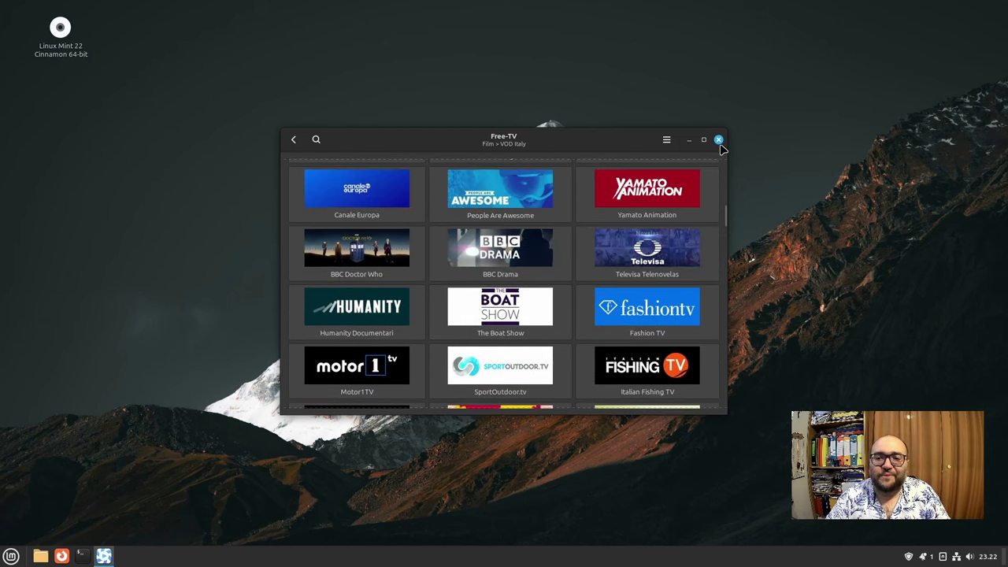
{"action": "left_click", "coordinate": [718, 139]}
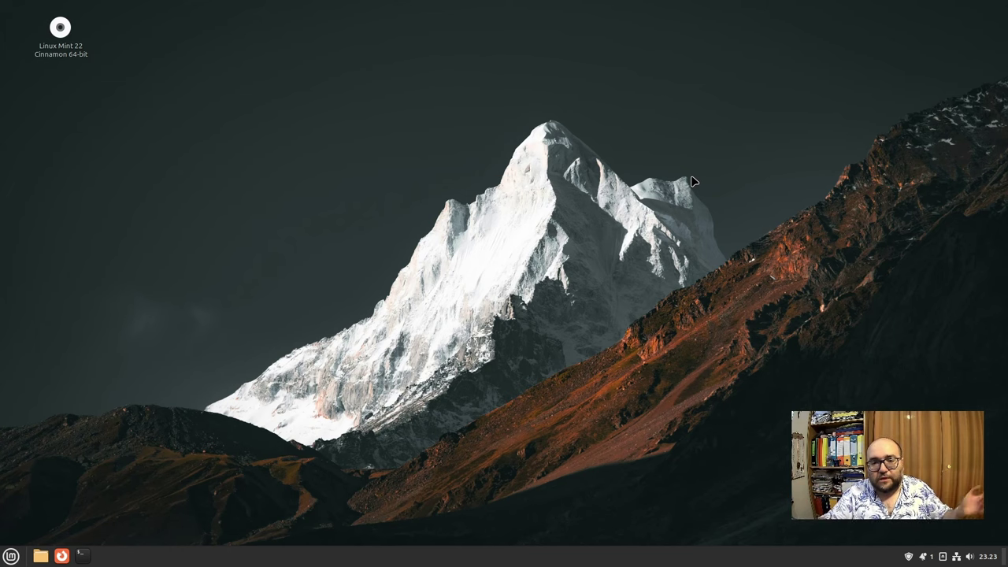
Step: Exit fullscreen from the GNOME Boxes toolbar so the VM shows in its window
{"action": "mouse_move", "coordinate": [484, 1]}
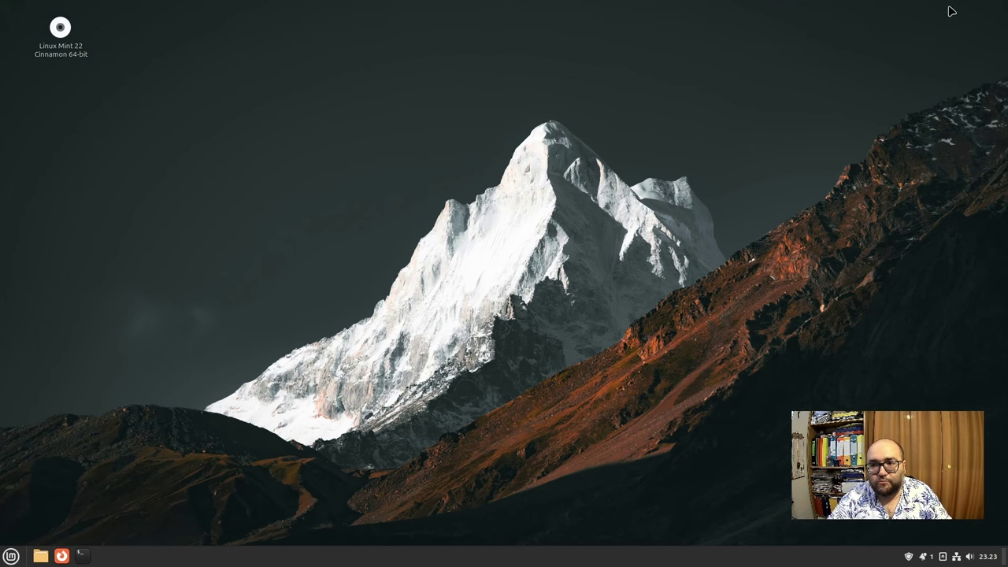
{"action": "left_click", "coordinate": [953, 12]}
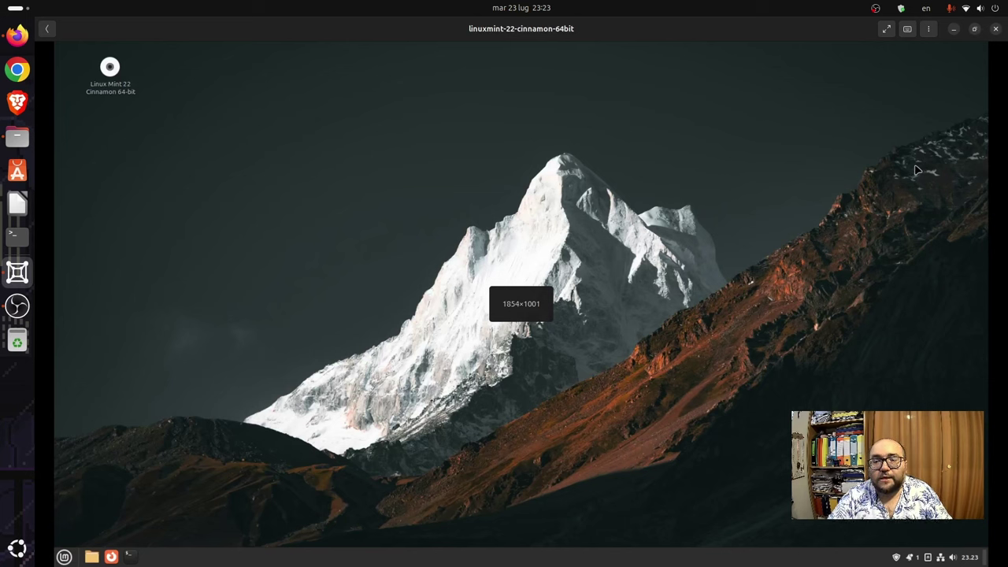